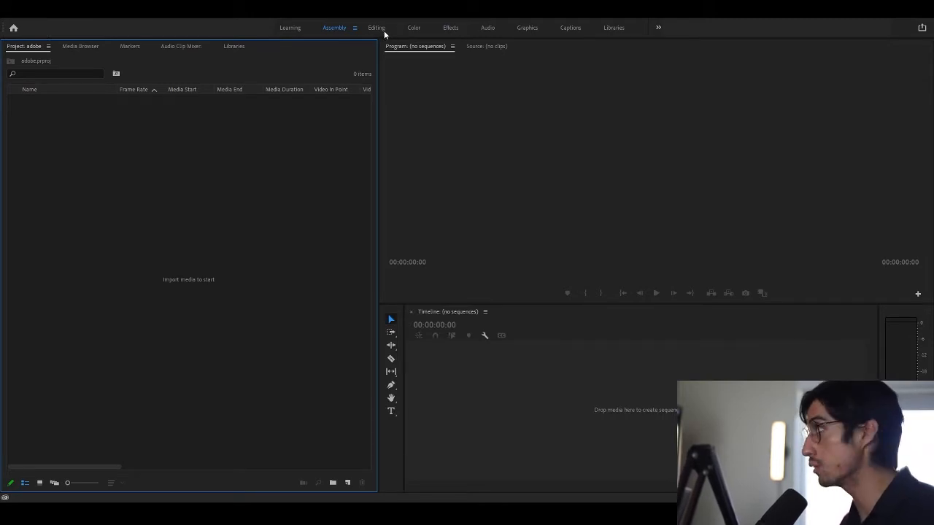
Switch to the Effects workspace layout, closing the import window that opened without importing
{"action": "left_click", "coordinate": [383, 29]}
{"action": "left_click", "coordinate": [449, 31]}
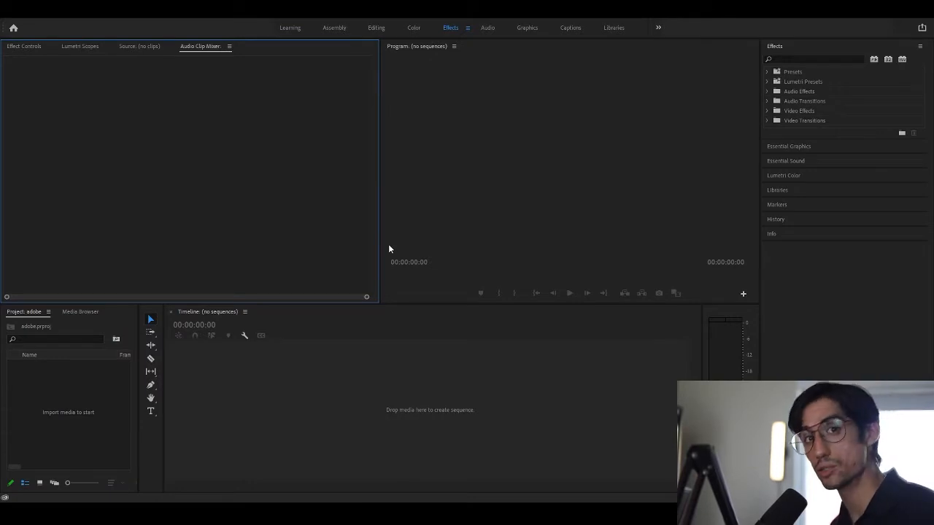
{"action": "left_click", "coordinate": [95, 407]}
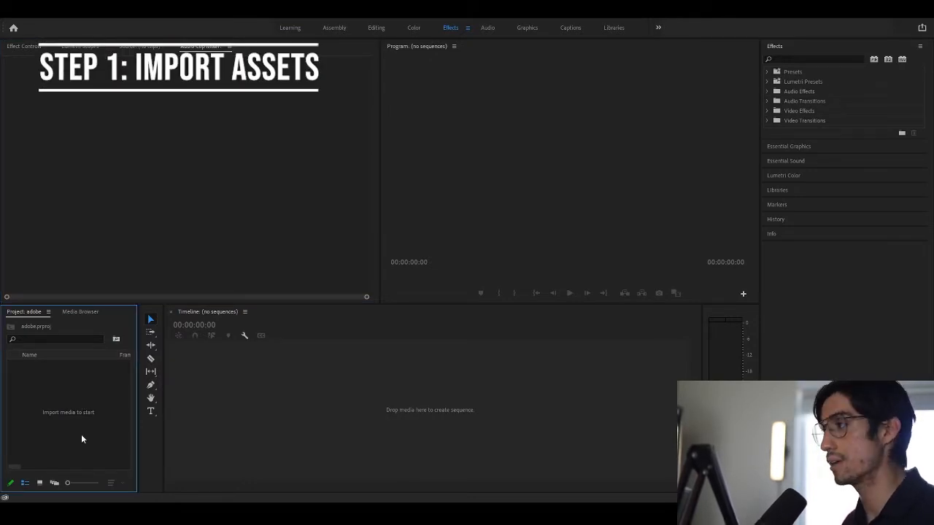
{"action": "double_click", "coordinate": [74, 395]}
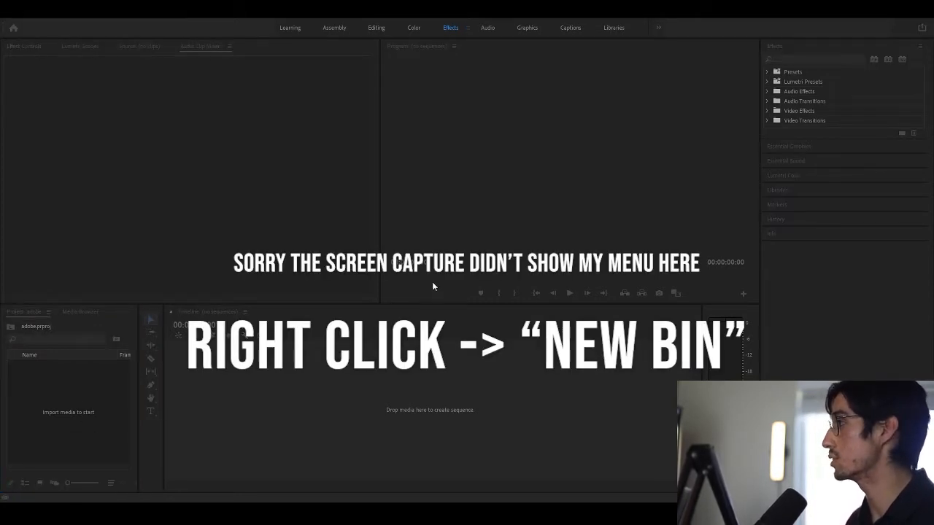
{"action": "left_click", "coordinate": [433, 283]}
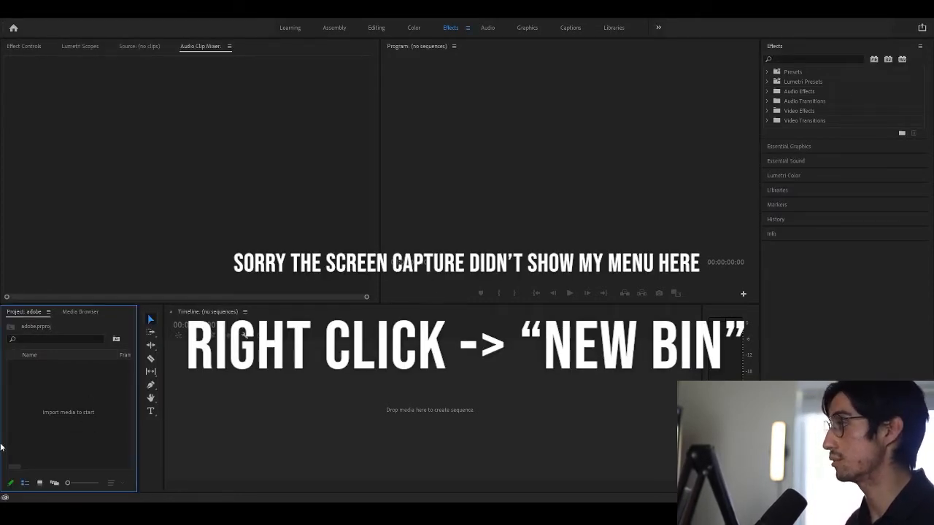
Create bins named Footage and Audio, then open the Footage bin to import clips
{"action": "left_click", "coordinate": [127, 248]}
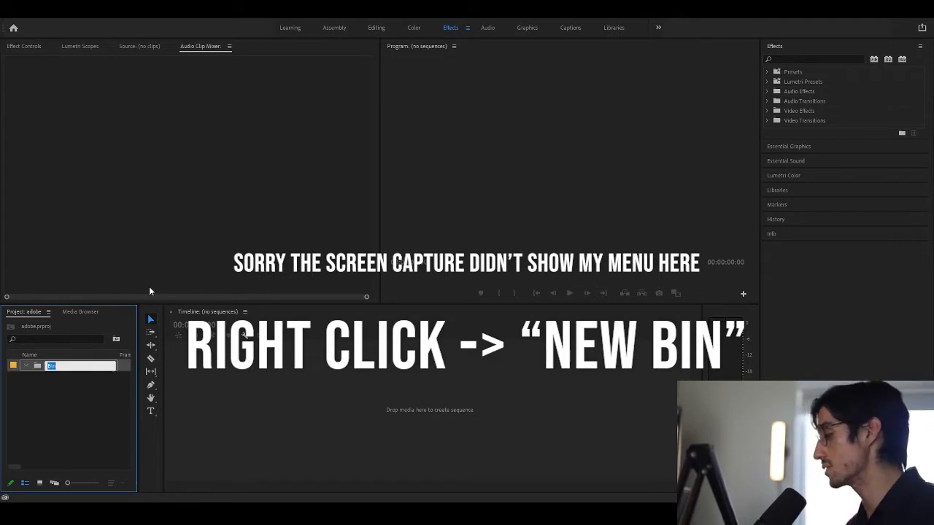
{"action": "type", "text": "Footage"}
{"action": "key", "text": "Return"}
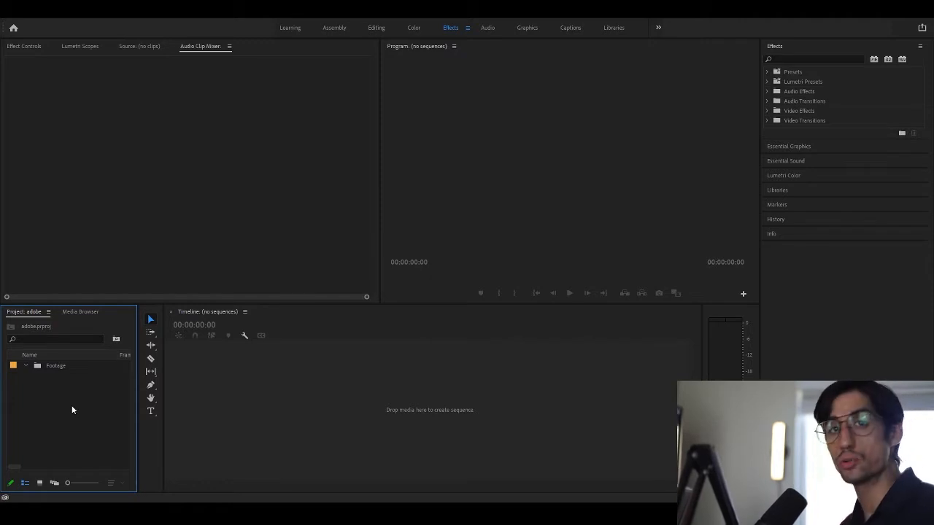
{"action": "key", "text": "ctrl+b"}
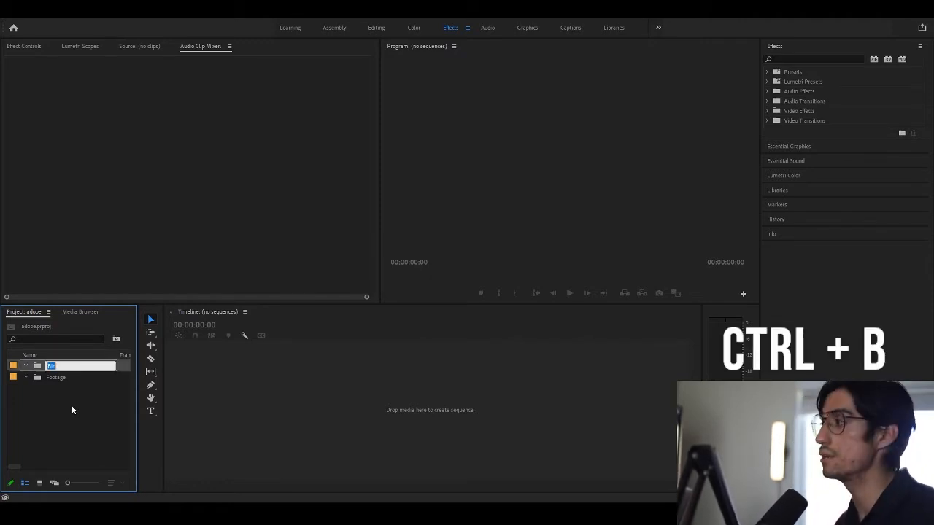
{"action": "type", "text": "Audio"}
{"action": "key", "text": "Return"}
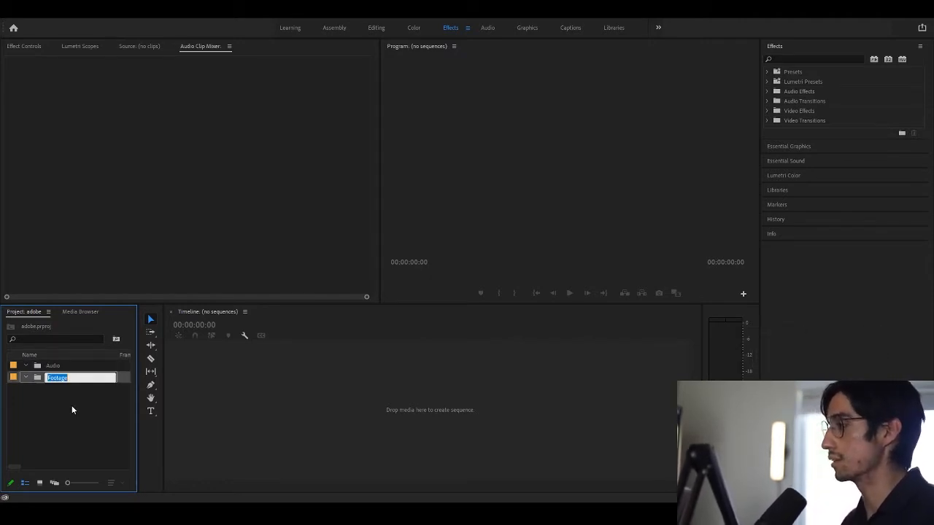
{"action": "double_click", "coordinate": [48, 376]}
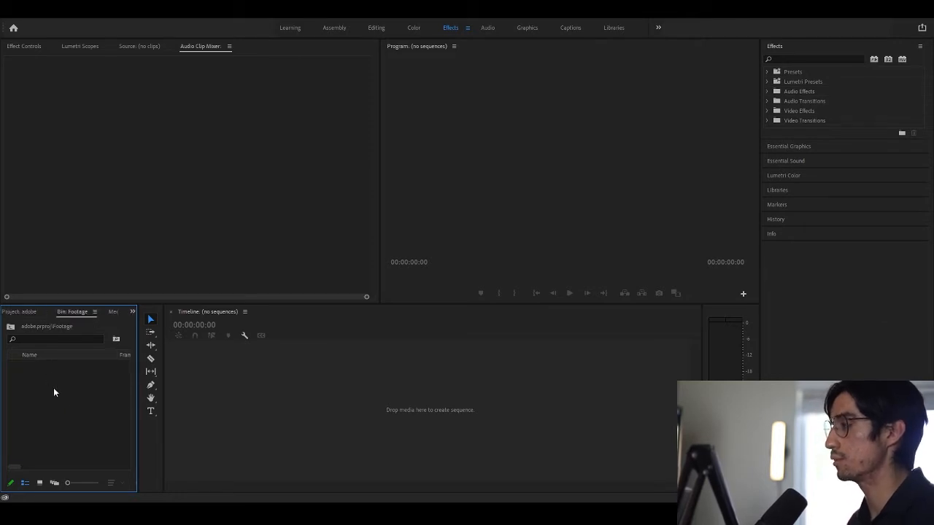
{"action": "double_click", "coordinate": [53, 388]}
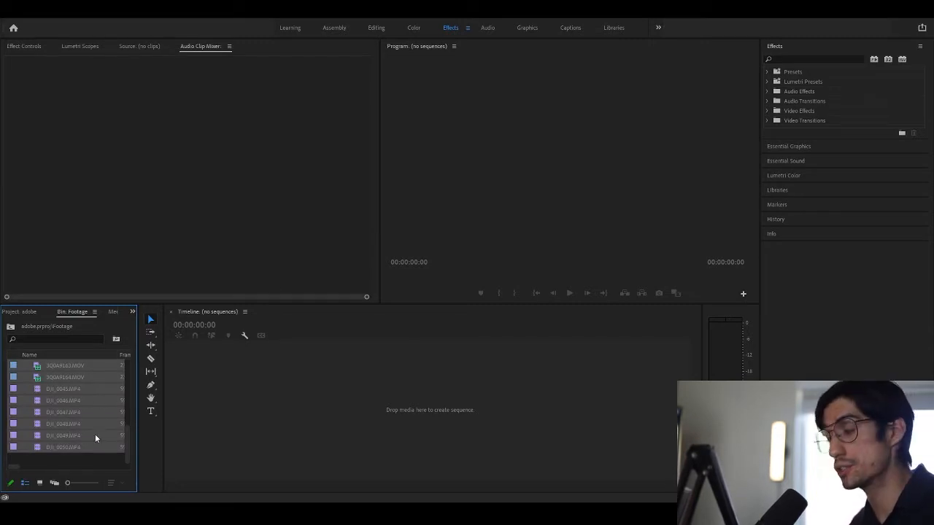
Preview the imported clip 3Q0A9148.MOV in the Source monitor, jumping to a later moment
{"action": "left_click", "coordinate": [72, 458]}
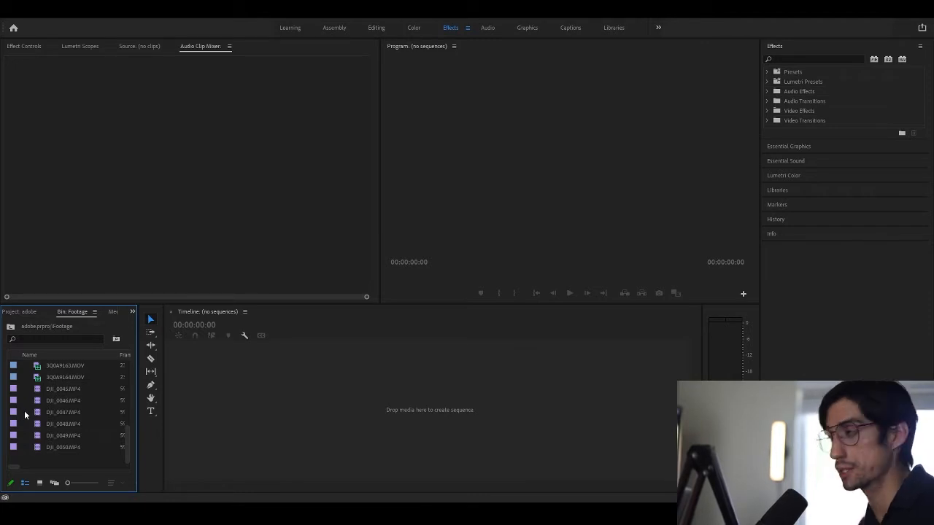
{"action": "scroll", "coordinate": [66, 371], "scroll_direction": "up", "scroll_amount": 5}
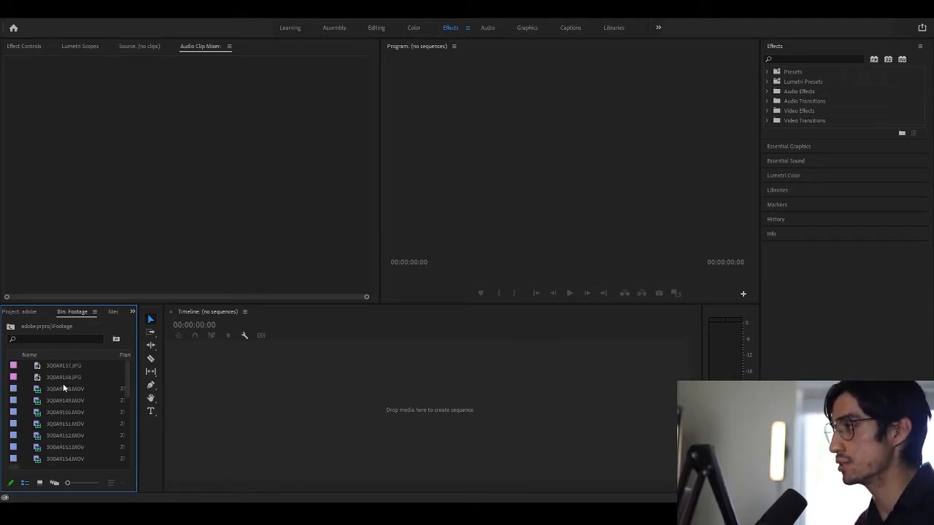
{"action": "double_click", "coordinate": [61, 388]}
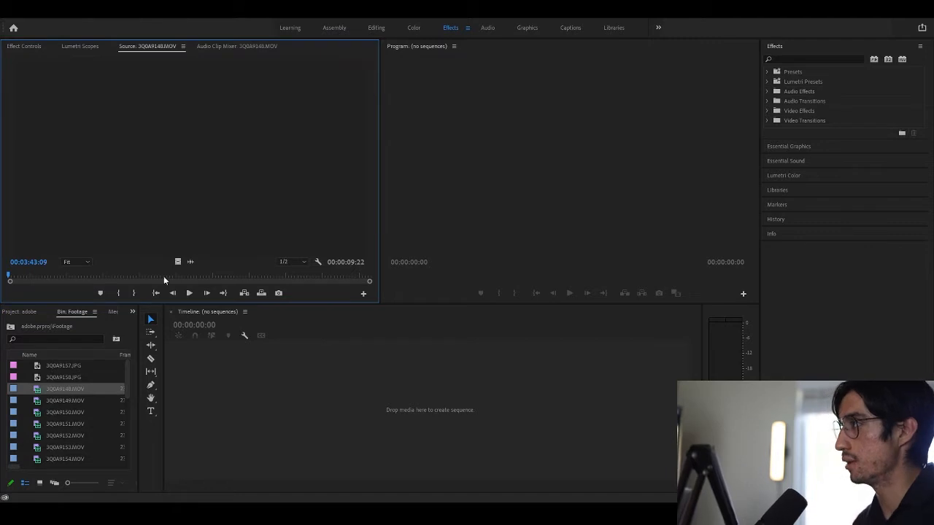
{"action": "left_click", "coordinate": [78, 275]}
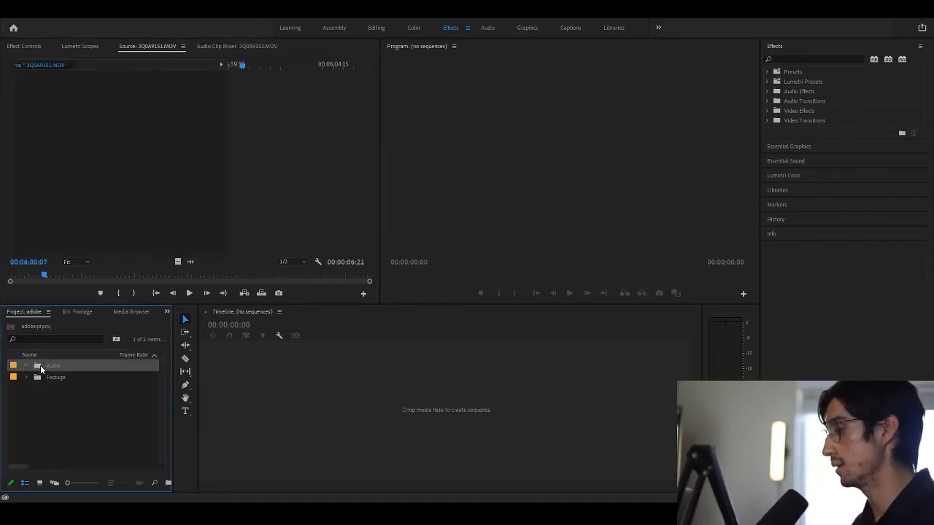
Open the Audio bin in its own tab and start importing audio files
{"action": "left_click", "coordinate": [67, 369]}
{"action": "left_click", "coordinate": [59, 417]}
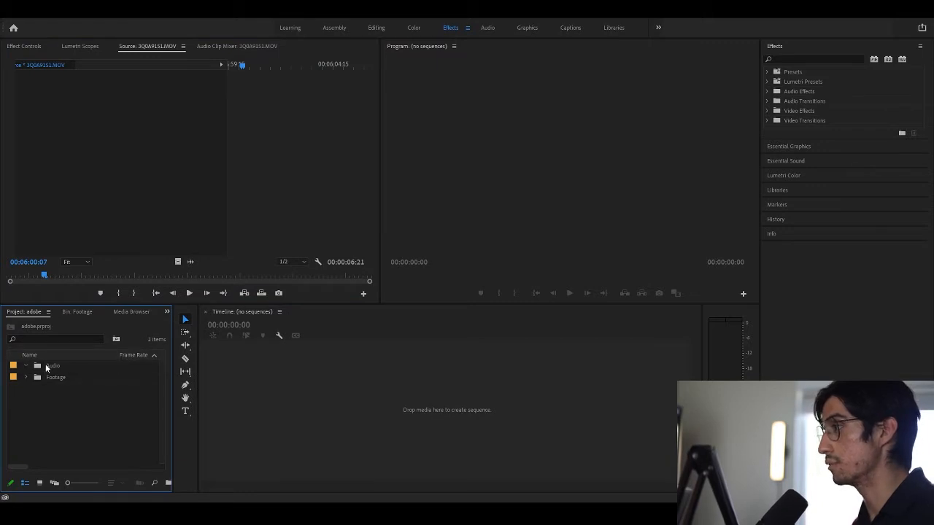
{"action": "left_click", "coordinate": [45, 368]}
{"action": "double_click", "coordinate": [38, 365]}
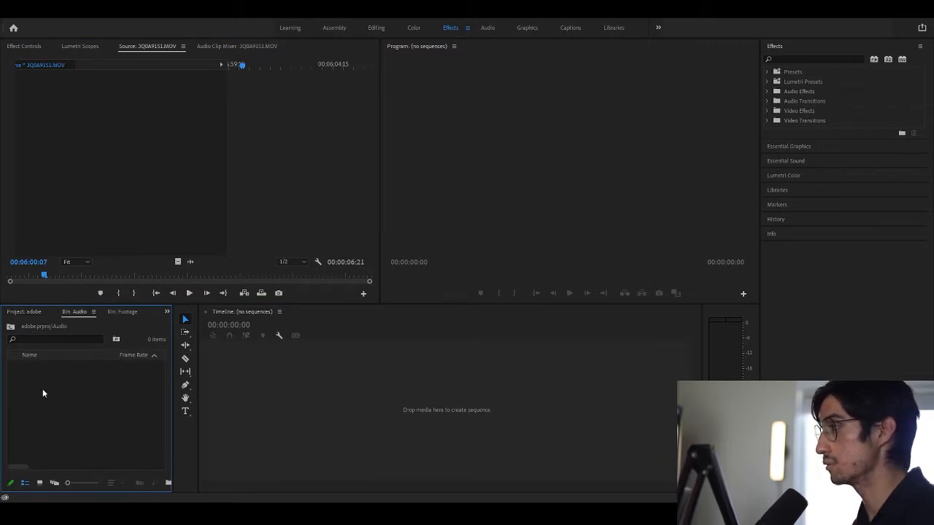
{"action": "double_click", "coordinate": [44, 392]}
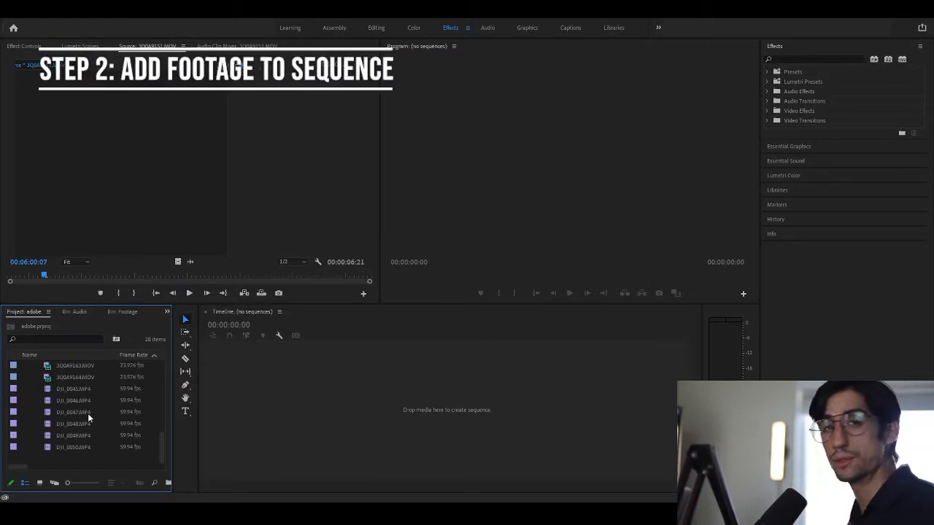
Drag clips 3Q0A9148.MOV through 3Q0A9164.MOV onto the Timeline, creating sequence 3Q0A9164
{"action": "scroll", "coordinate": [86, 428], "scroll_direction": "up", "scroll_amount": 8}
{"action": "scroll", "coordinate": [86, 428], "scroll_direction": "down", "scroll_amount": 5}
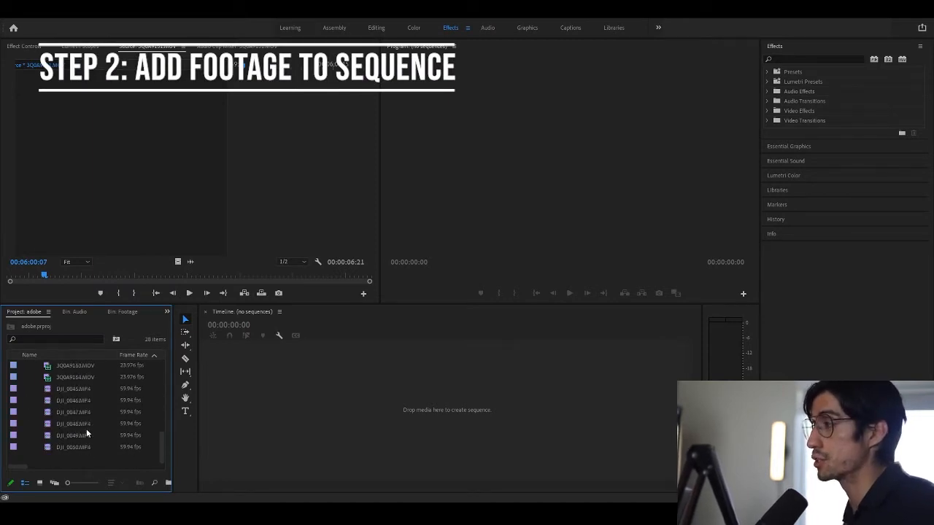
{"action": "scroll", "coordinate": [86, 429], "scroll_direction": "up", "scroll_amount": 5}
{"action": "scroll", "coordinate": [86, 428], "scroll_direction": "down", "scroll_amount": 5}
{"action": "scroll", "coordinate": [86, 429], "scroll_direction": "up", "scroll_amount": 5}
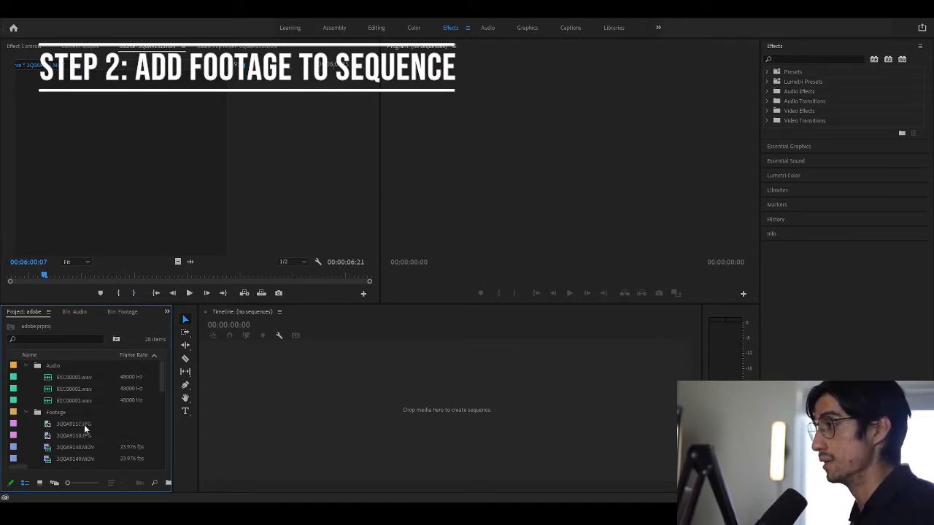
{"action": "scroll", "coordinate": [84, 425], "scroll_direction": "down", "scroll_amount": 5}
{"action": "scroll", "coordinate": [84, 424], "scroll_direction": "up", "scroll_amount": 5}
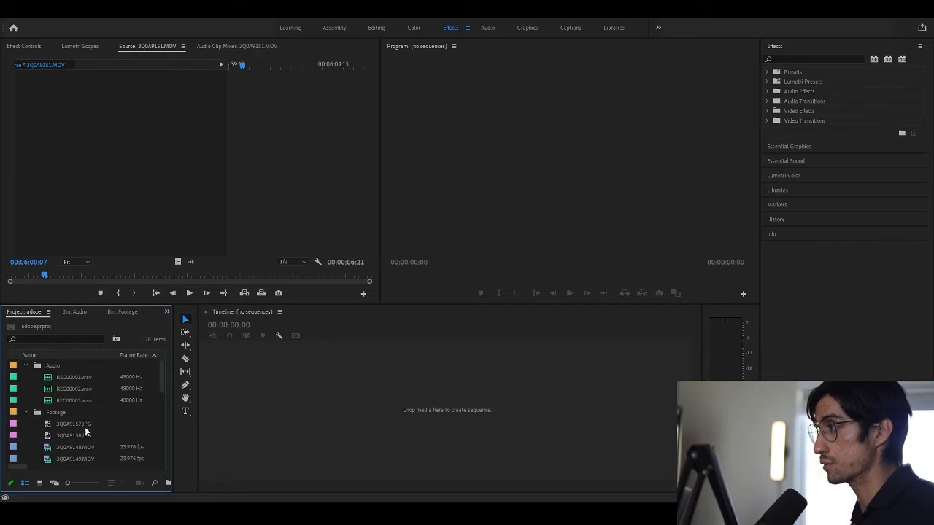
{"action": "left_click", "coordinate": [96, 442]}
{"action": "left_click_drag", "start_coordinate": [165, 375], "coordinate": [145, 440]}
{"action": "left_click", "coordinate": [101, 410], "text": "shift"}
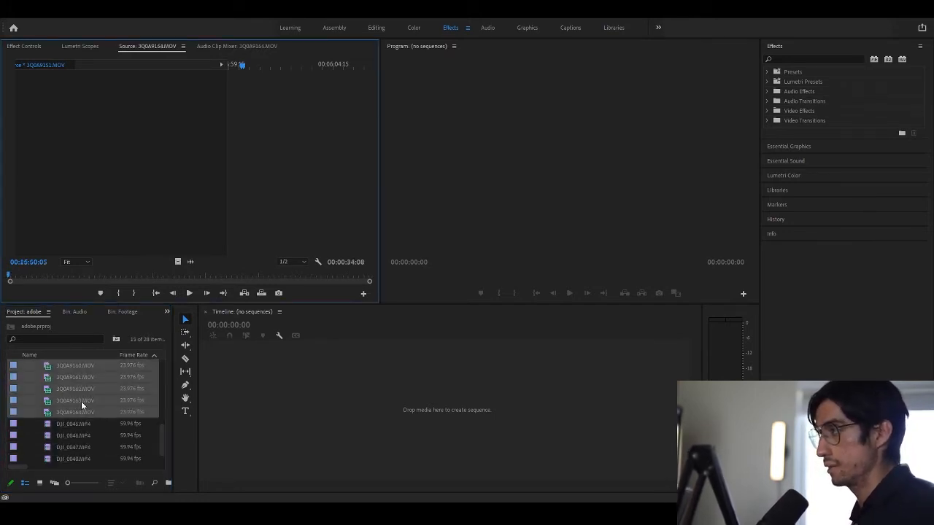
{"action": "left_click", "coordinate": [378, 453]}
{"action": "left_click_drag", "start_coordinate": [146, 403], "coordinate": [280, 412]}
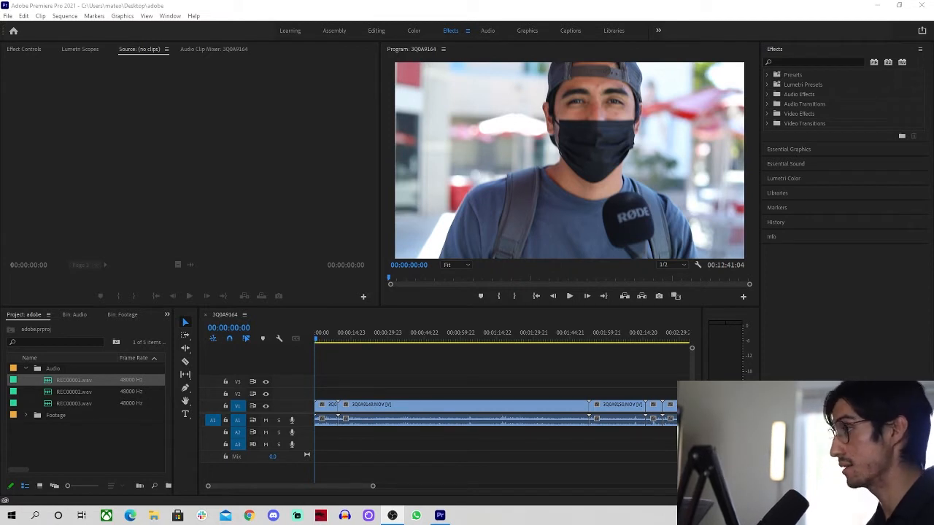
Move the 3Q0A9164 sequence into a new bin named sequence
{"action": "left_click", "coordinate": [25, 415]}
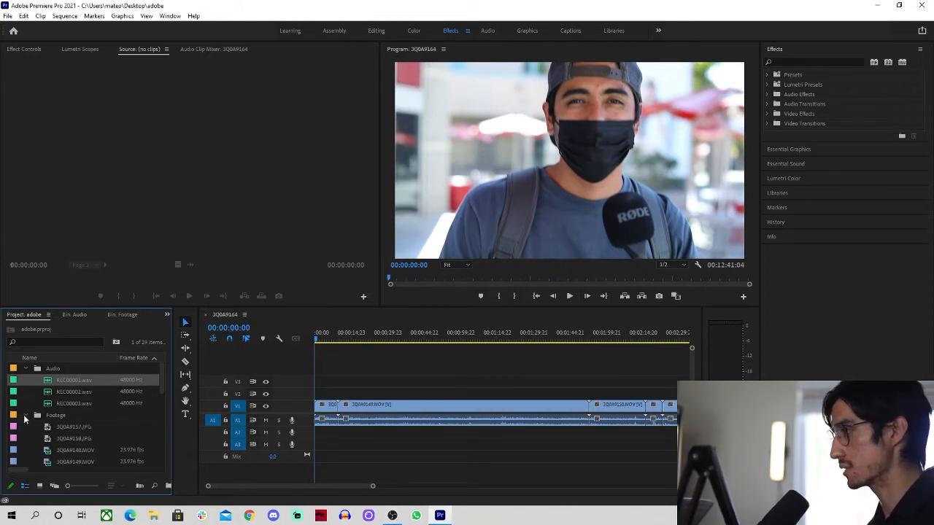
{"action": "scroll", "coordinate": [83, 447], "scroll_direction": "down", "scroll_amount": 5}
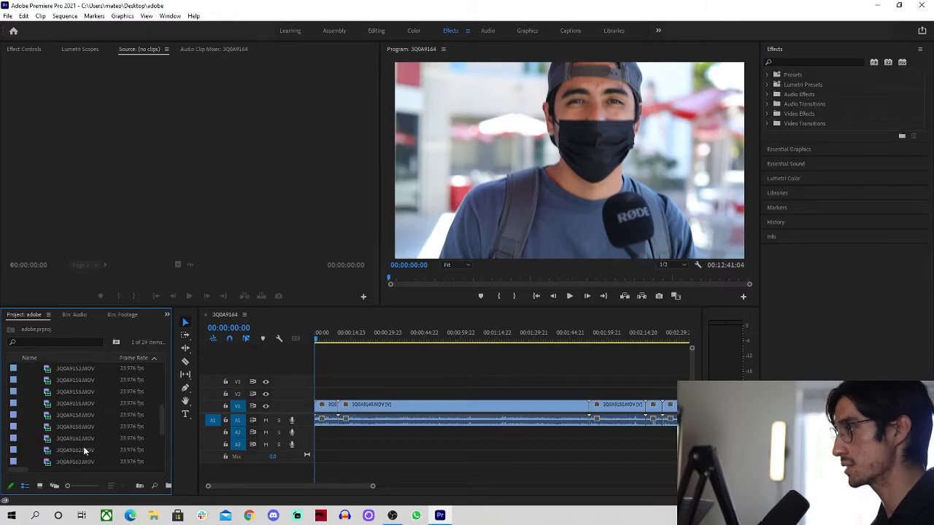
{"action": "scroll", "coordinate": [83, 447], "scroll_direction": "down", "scroll_amount": 3}
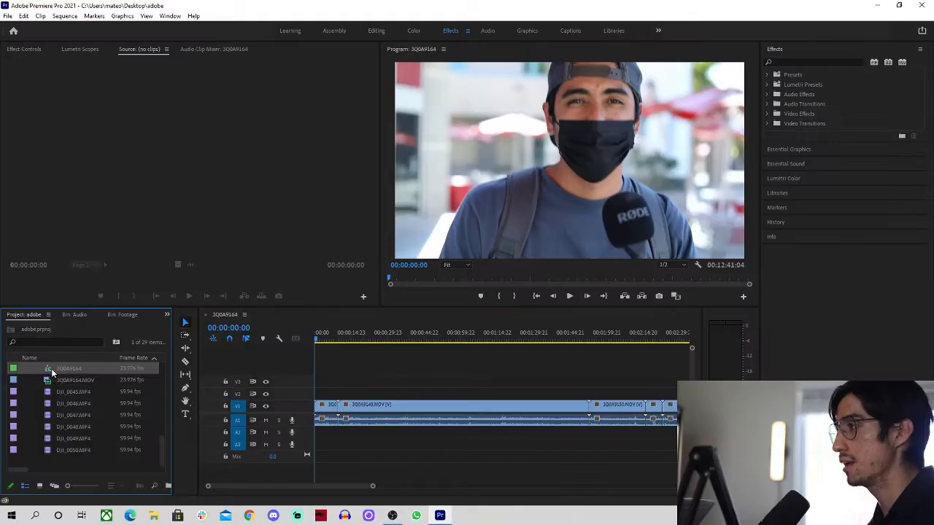
{"action": "left_click", "coordinate": [69, 335]}
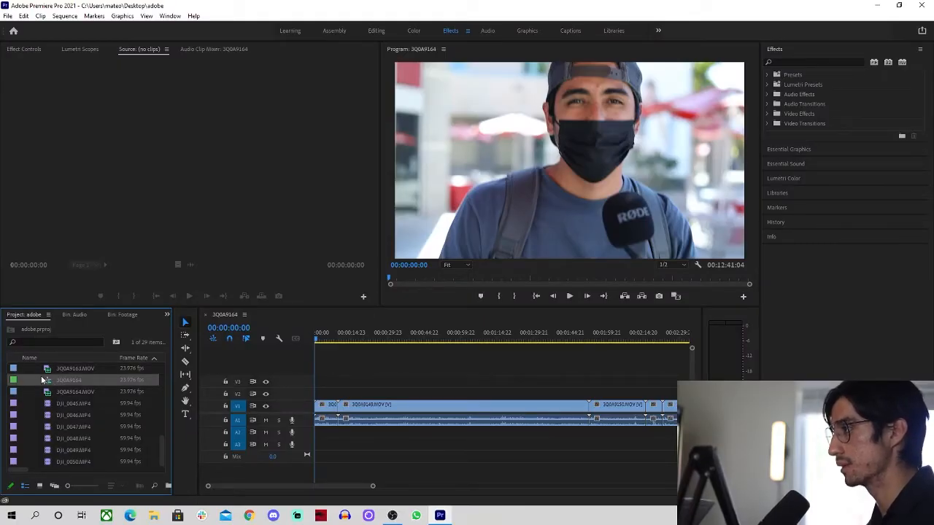
{"action": "scroll", "coordinate": [31, 380], "scroll_direction": "up", "scroll_amount": 3}
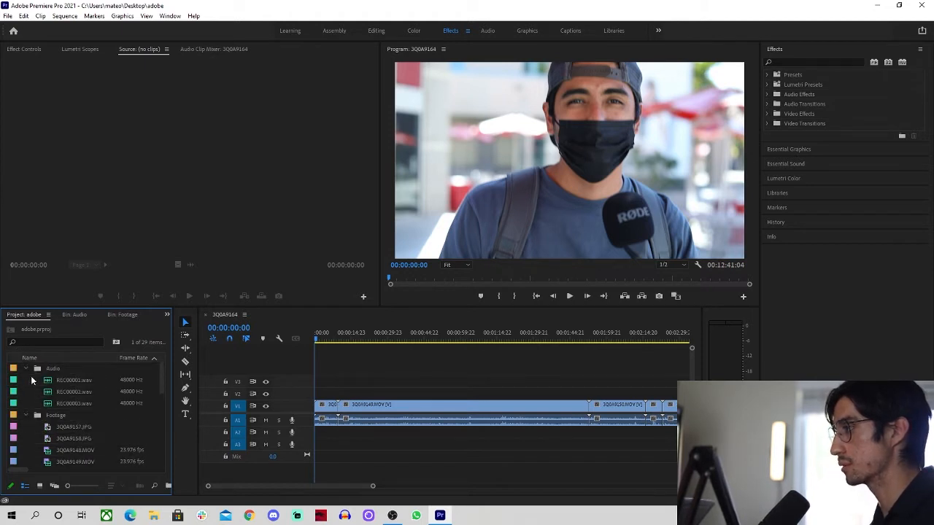
{"action": "scroll", "coordinate": [31, 377], "scroll_direction": "up", "scroll_amount": 4}
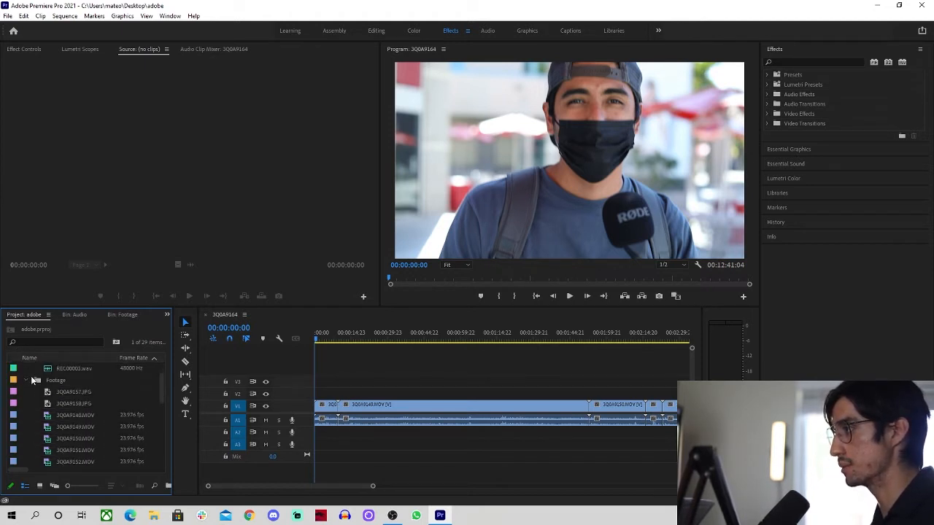
{"action": "left_click", "coordinate": [27, 380]}
{"action": "key", "text": "ctrl+b"}
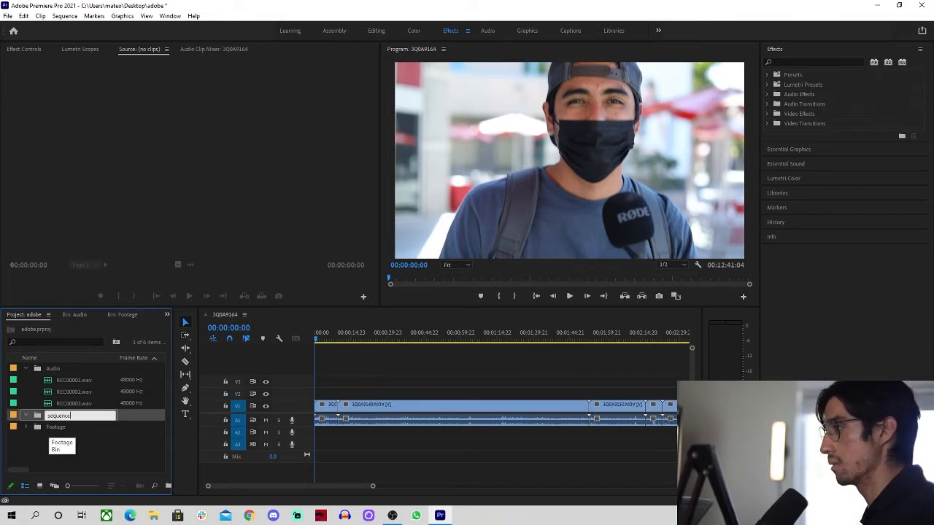
{"action": "key", "text": "Return"}
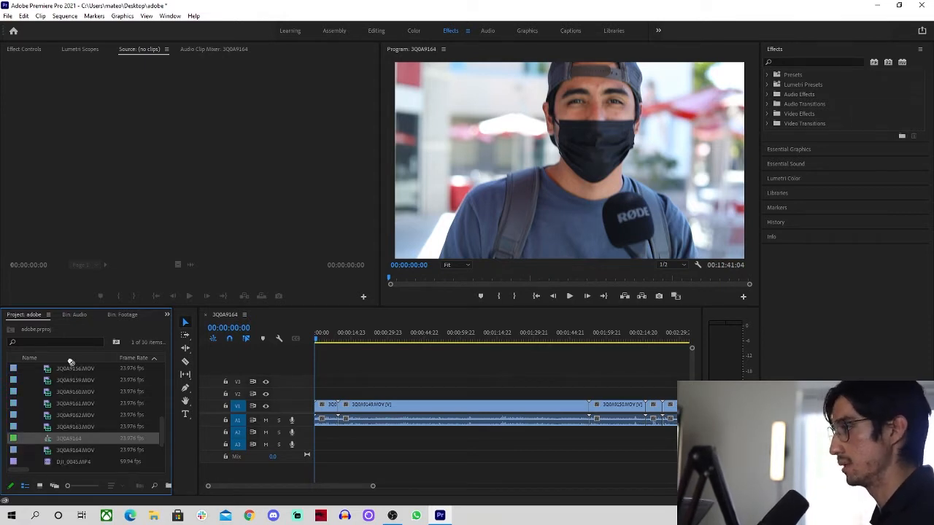
{"action": "left_click_drag", "start_coordinate": [70, 361], "coordinate": [26, 416]}
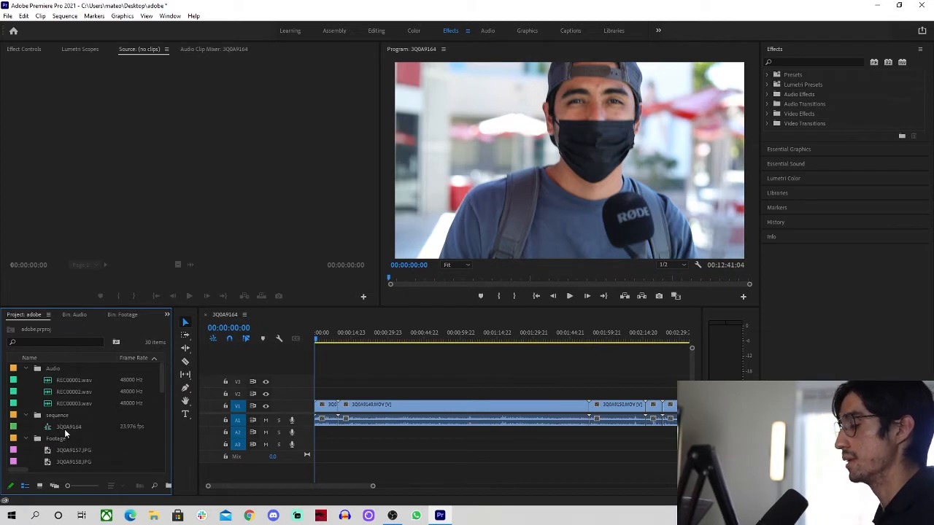
Rename the 3Q0A9164 sequence to Interviews
{"action": "left_click", "coordinate": [66, 427]}
{"action": "left_click", "coordinate": [70, 426]}
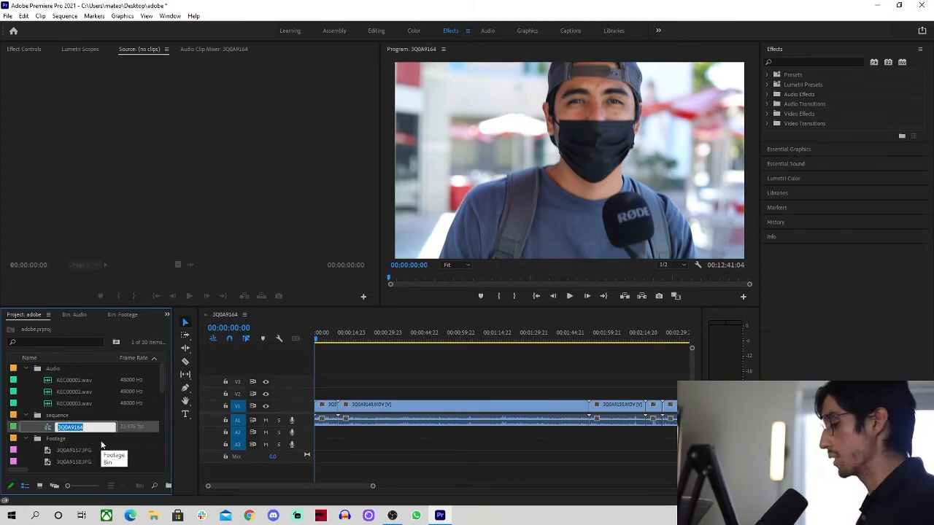
{"action": "key", "text": "BackSpace"}
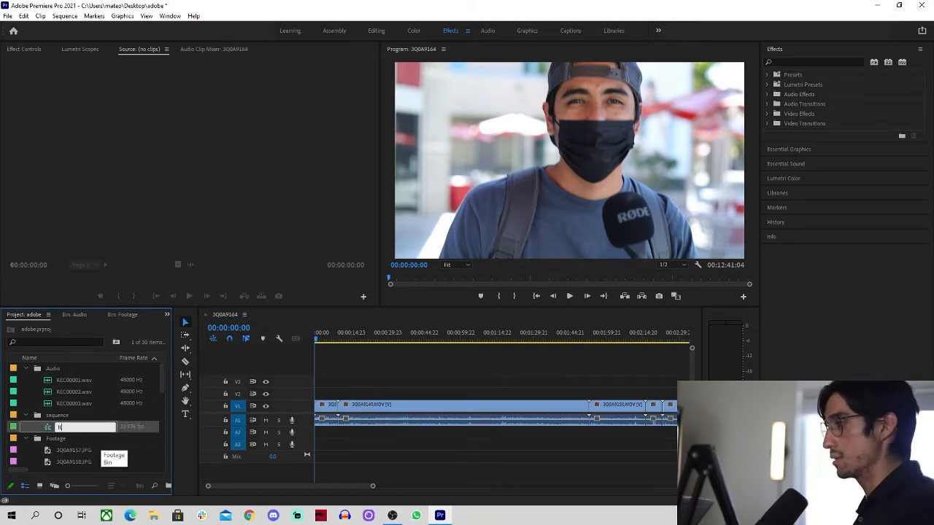
{"action": "type", "text": "Interviews"}
{"action": "key", "text": "Return"}
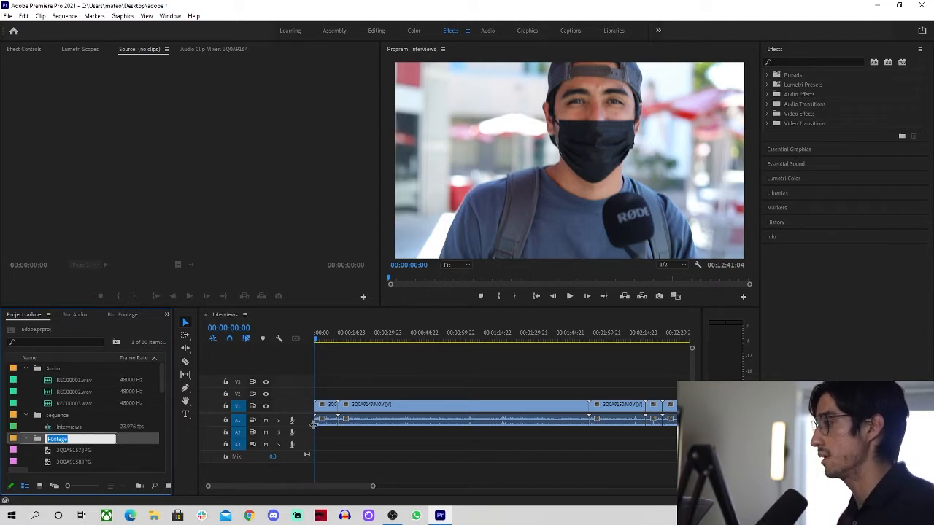
{"action": "left_click", "coordinate": [372, 357]}
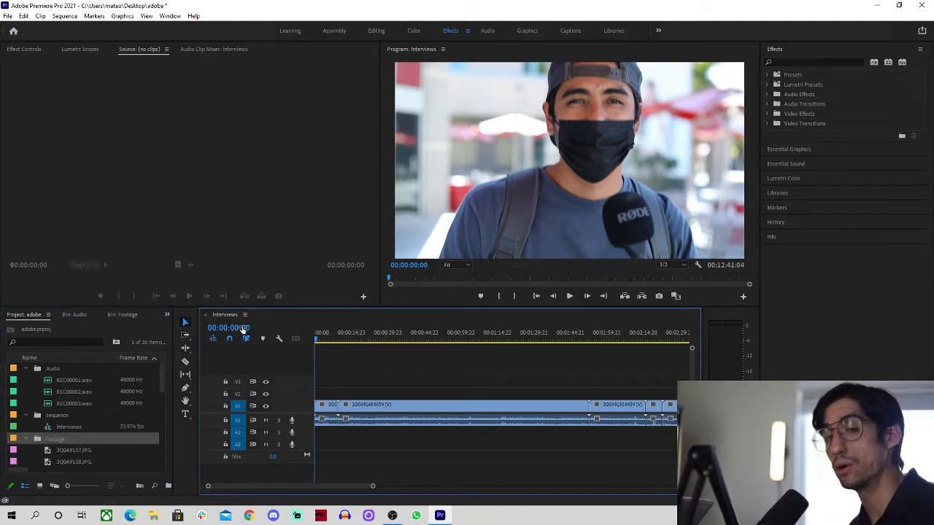
Marquee-select groups of later clips and drag them right to open gaps
{"action": "scroll", "coordinate": [403, 392], "scroll_direction": "down", "scroll_amount": 6}
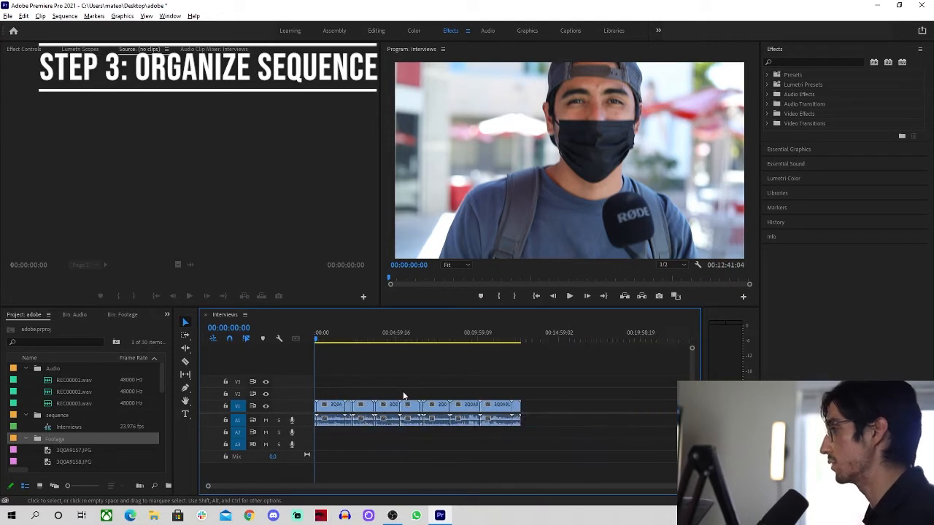
{"action": "scroll", "coordinate": [403, 392], "scroll_direction": "up", "scroll_amount": 4}
{"action": "scroll", "coordinate": [403, 395], "scroll_direction": "down", "scroll_amount": 4}
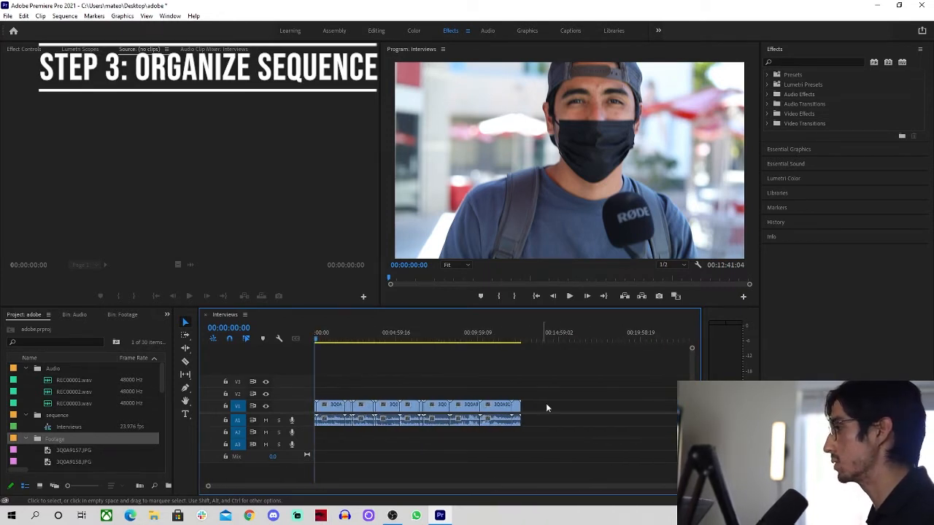
{"action": "left_click_drag", "start_coordinate": [550, 393], "coordinate": [318, 459]}
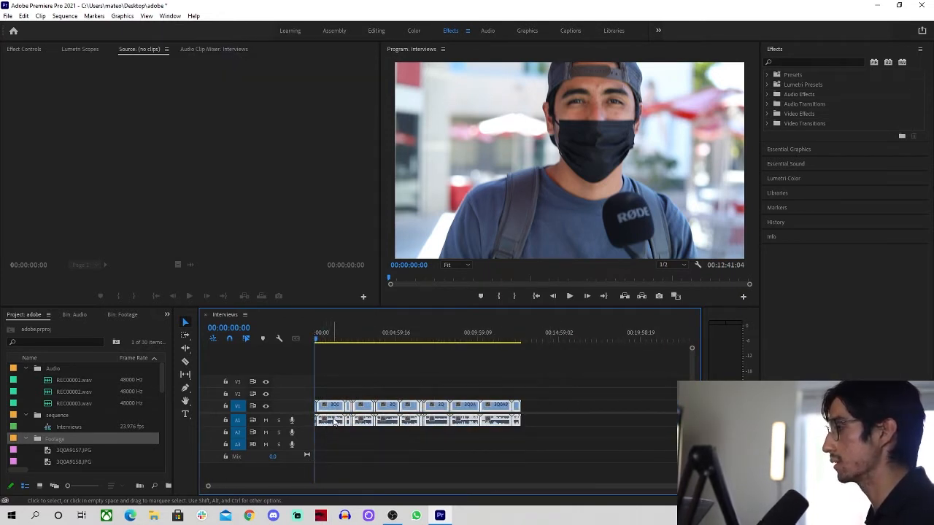
{"action": "left_click_drag", "start_coordinate": [331, 419], "coordinate": [350, 419]}
{"action": "left_click", "coordinate": [400, 445]}
{"action": "left_click_drag", "start_coordinate": [583, 381], "coordinate": [367, 444]}
{"action": "left_click_drag", "start_coordinate": [374, 410], "coordinate": [380, 410]}
{"action": "left_click_drag", "start_coordinate": [589, 388], "coordinate": [379, 481]}
{"action": "left_click_drag", "start_coordinate": [385, 403], "coordinate": [405, 407]}
Use the Track Select Forward tool to push the remaining clips right, leaving more gaps
{"action": "left_click_drag", "start_coordinate": [591, 399], "coordinate": [387, 456]}
{"action": "left_click_drag", "start_coordinate": [407, 412], "coordinate": [418, 412]}
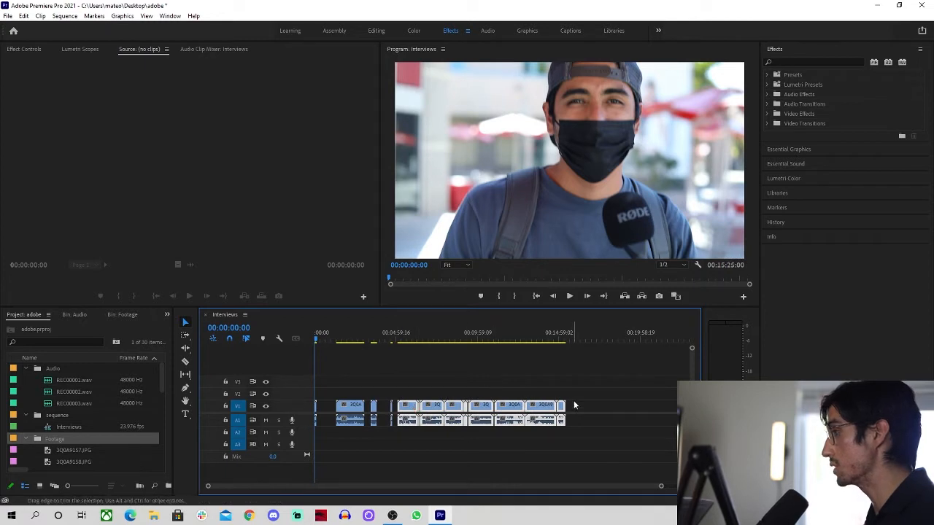
{"action": "left_click_drag", "start_coordinate": [575, 400], "coordinate": [443, 419]}
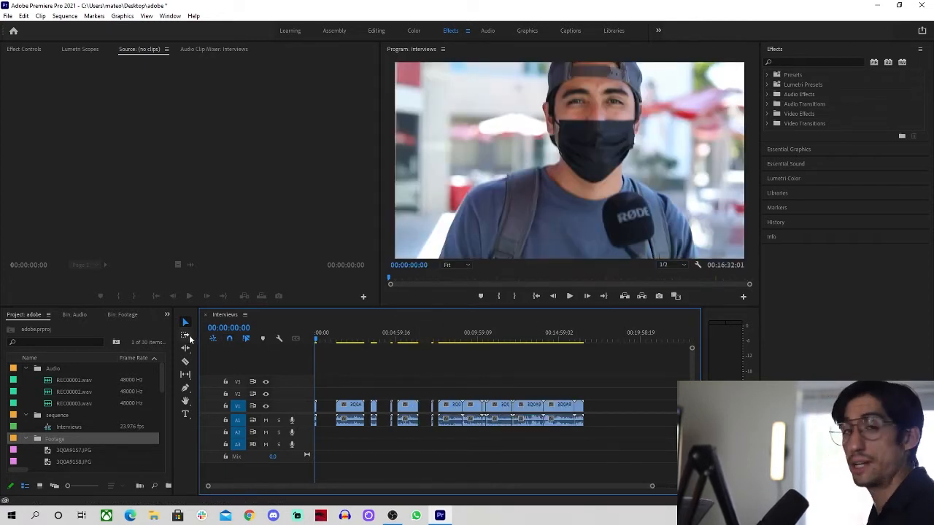
{"action": "left_click", "coordinate": [191, 341]}
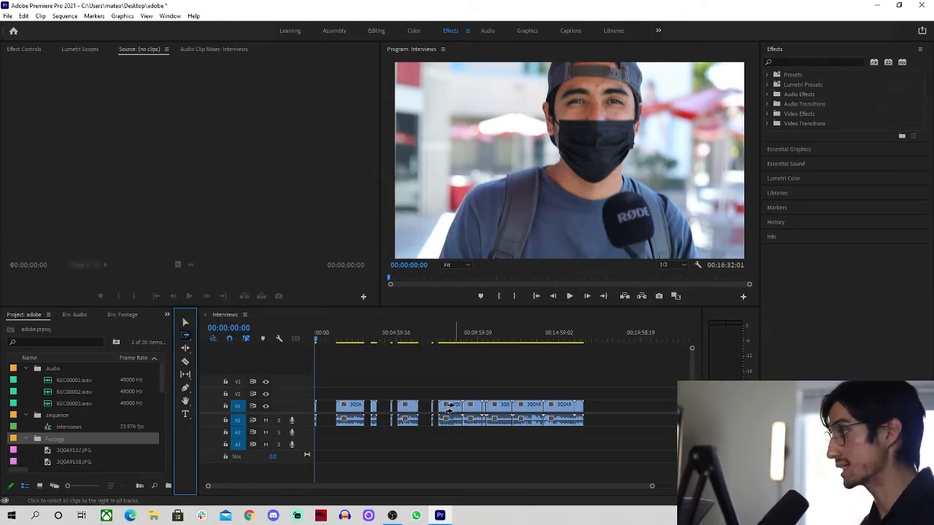
{"action": "left_click_drag", "start_coordinate": [475, 407], "coordinate": [613, 413]}
{"action": "left_click", "coordinate": [588, 437]}
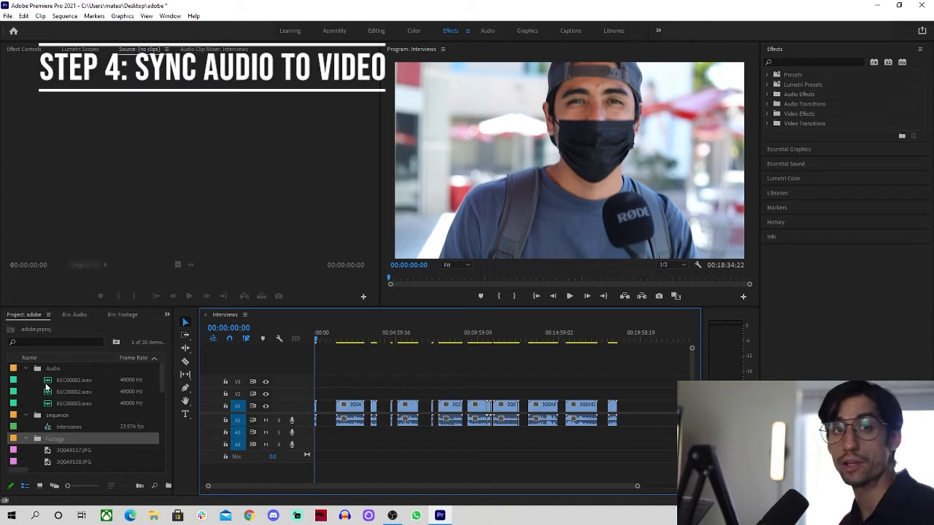
Place REC00001.wav on track A2 at the sequence start and play it back
{"action": "left_click_drag", "start_coordinate": [48, 381], "coordinate": [317, 439]}
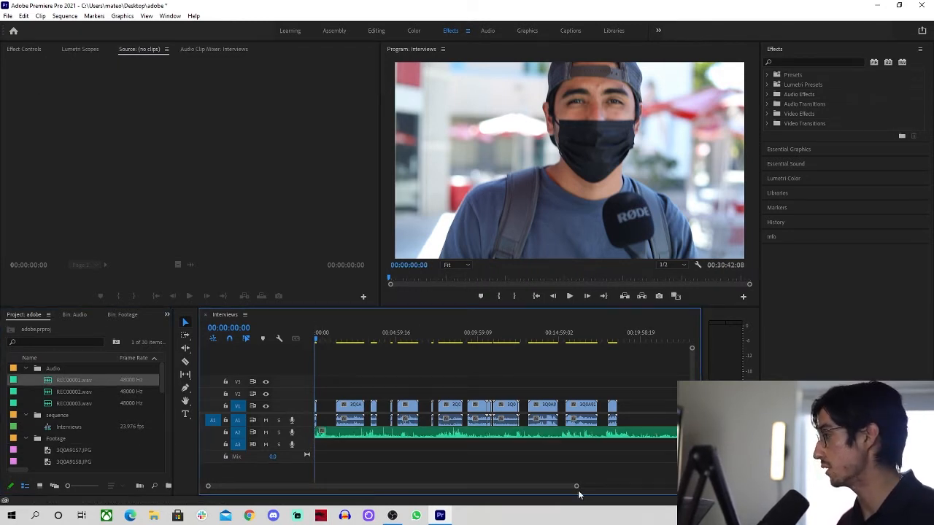
{"action": "left_click_drag", "start_coordinate": [578, 487], "coordinate": [662, 484]}
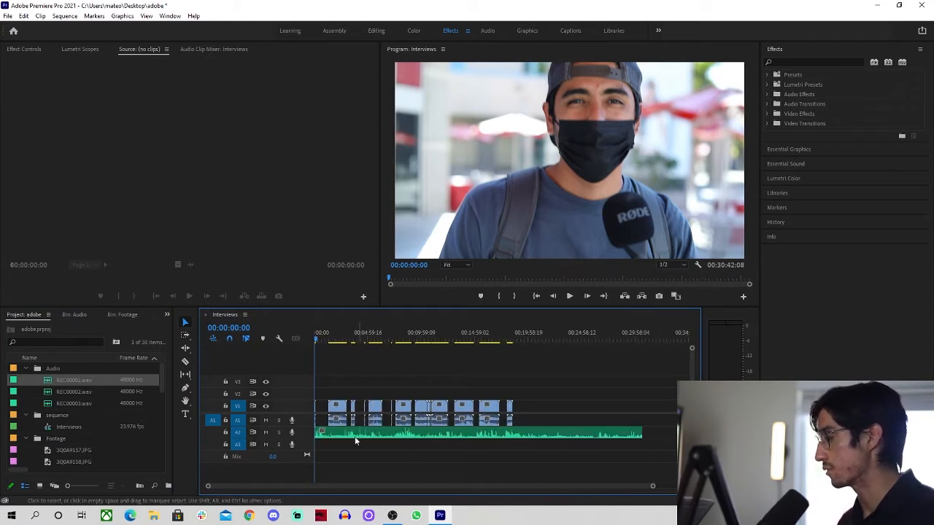
{"action": "scroll", "coordinate": [361, 452], "scroll_direction": "up", "scroll_amount": 10}
{"action": "key", "text": "space"}
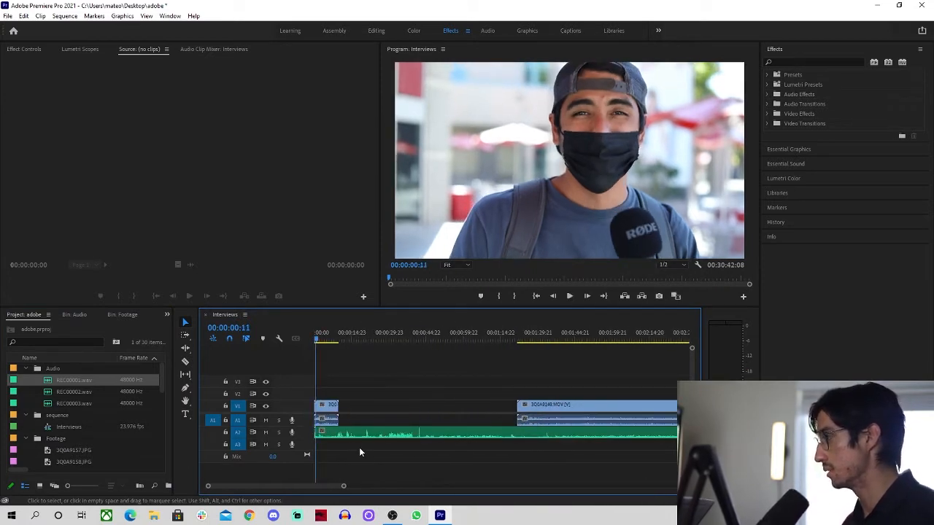
{"action": "scroll", "coordinate": [388, 373], "scroll_direction": "down", "scroll_amount": 4}
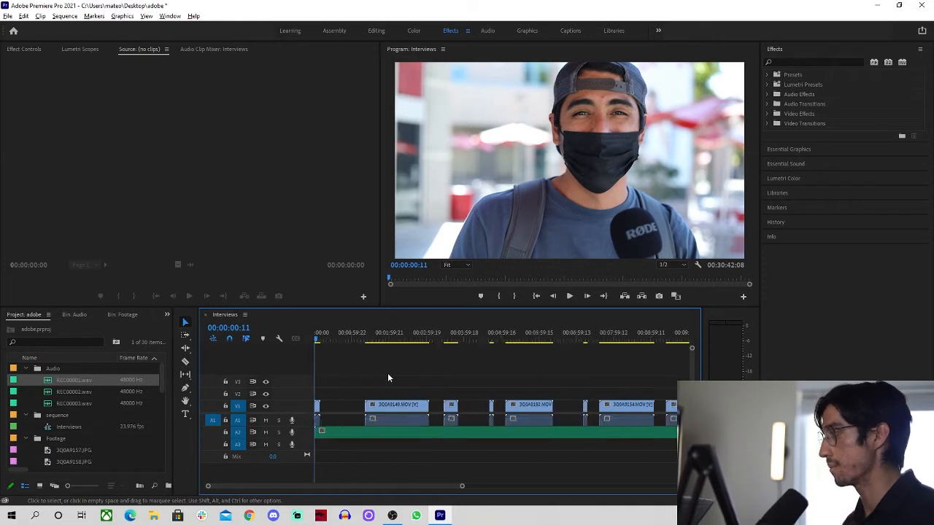
{"action": "scroll", "coordinate": [387, 373], "scroll_direction": "down", "scroll_amount": 4}
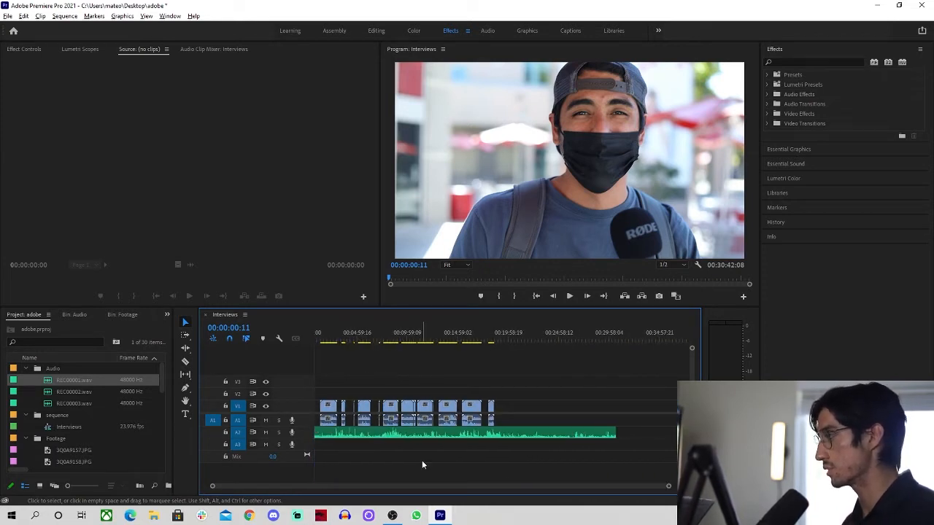
Return the playhead to the start and select the recording with the first video clip
{"action": "left_click_drag", "start_coordinate": [503, 381], "coordinate": [563, 400]}
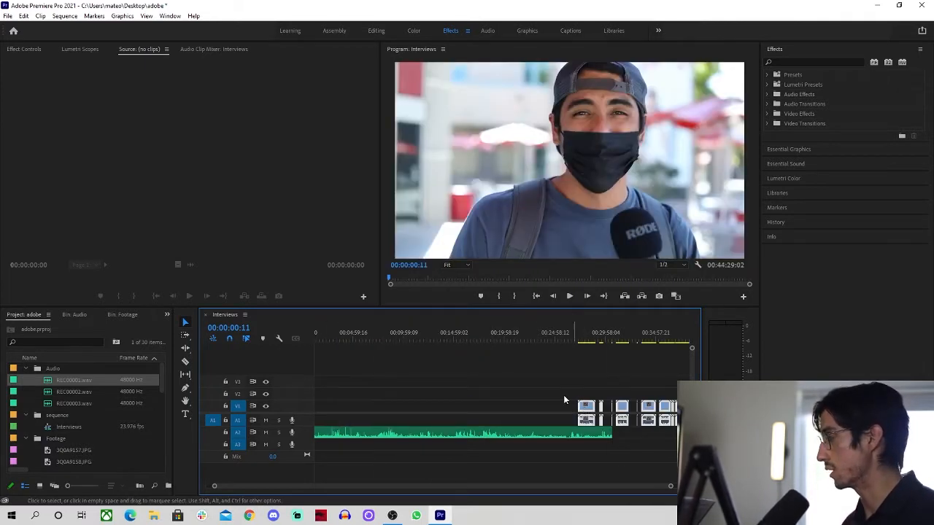
{"action": "left_click", "coordinate": [542, 385]}
{"action": "key", "text": "Home"}
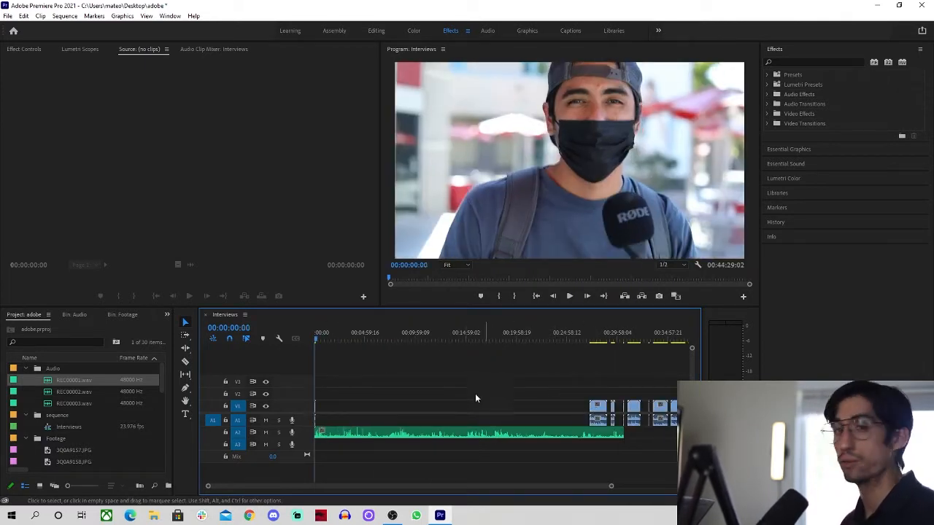
{"action": "left_click_drag", "start_coordinate": [393, 381], "coordinate": [314, 438]}
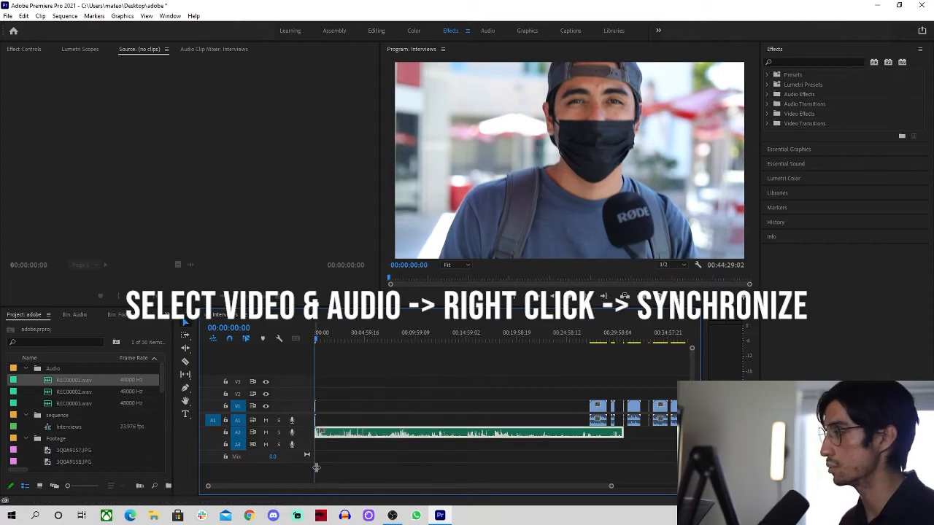
Synchronize the first interview clip with REC00001.wav by matching their audio
{"action": "right_click", "coordinate": [381, 434]}
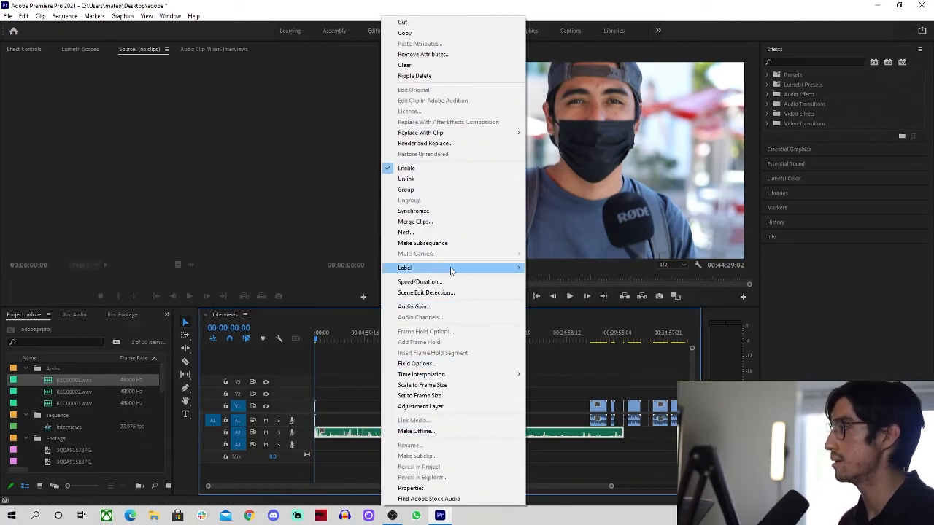
{"action": "mouse_move", "coordinate": [440, 268]}
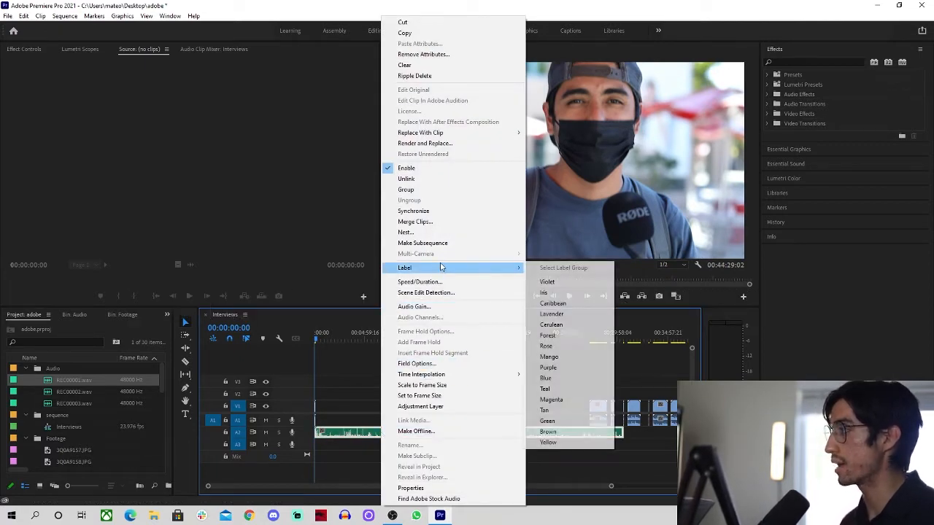
{"action": "left_click", "coordinate": [432, 212]}
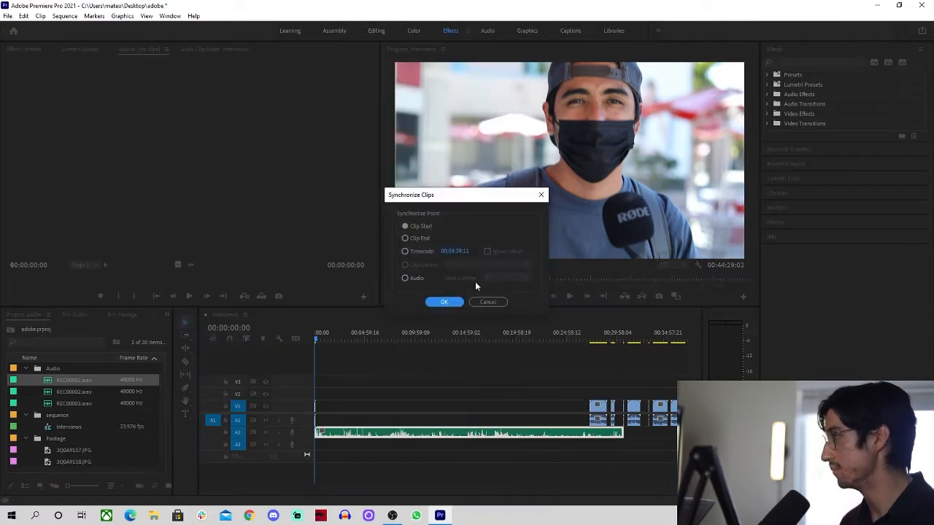
{"action": "left_click", "coordinate": [405, 278]}
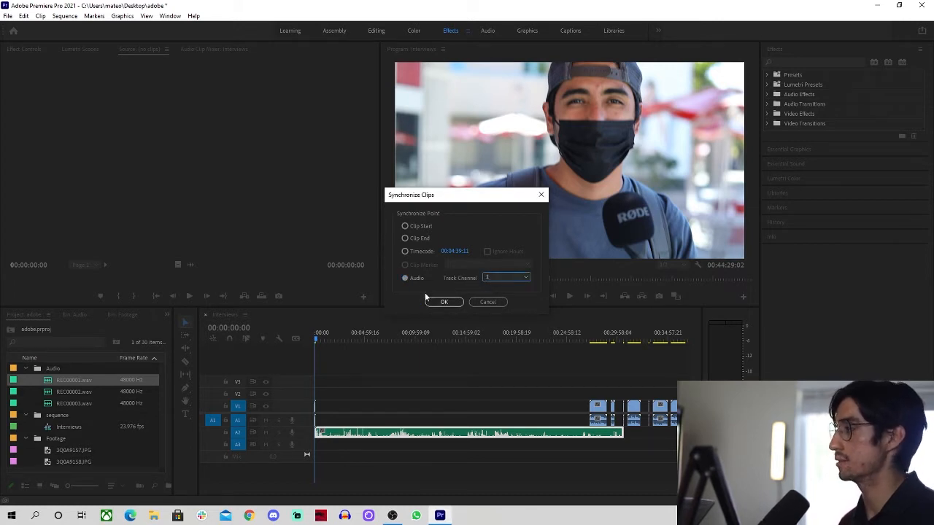
{"action": "left_click", "coordinate": [442, 302]}
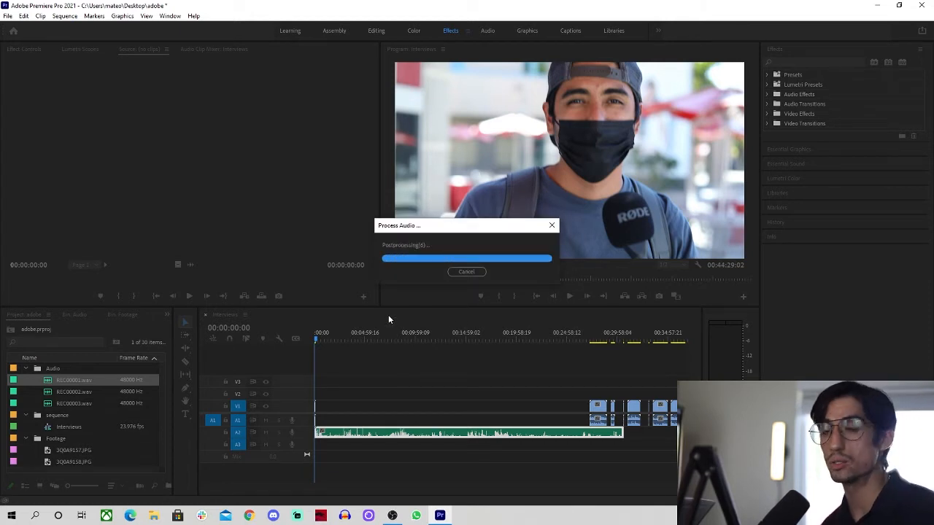
{"action": "scroll", "coordinate": [328, 424], "scroll_direction": "up", "scroll_amount": 8}
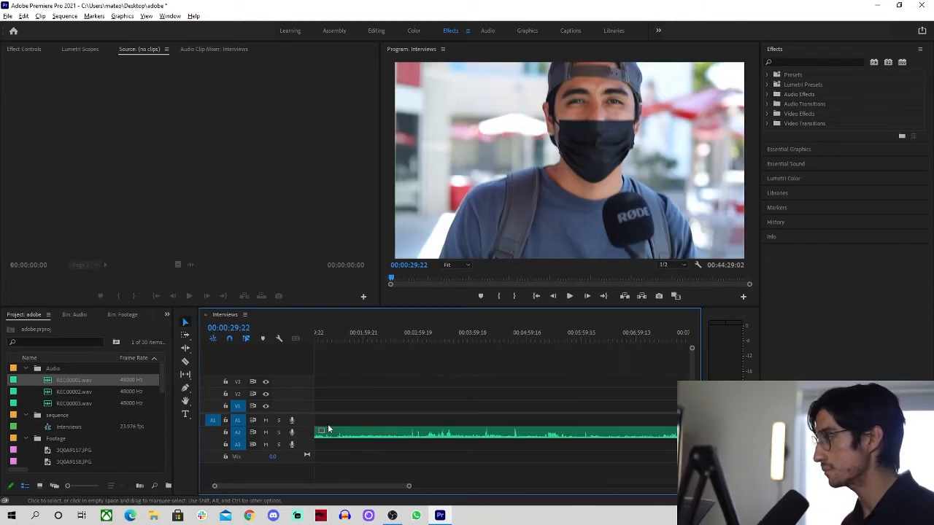
Razor-cut the A2 recording at the first clip's start and ripple delete the leading audio
{"action": "key", "text": "space"}
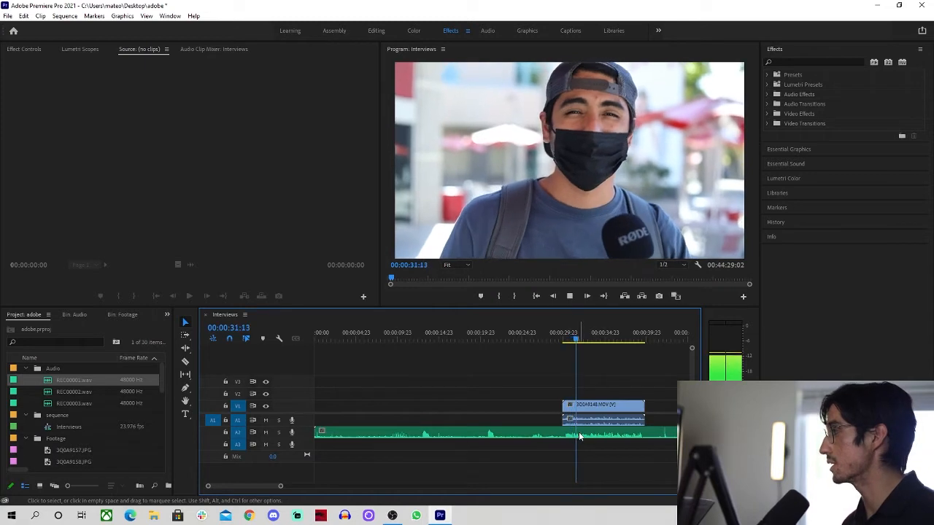
{"action": "key", "text": "space"}
{"action": "left_click_drag", "start_coordinate": [523, 401], "coordinate": [548, 457]}
{"action": "key", "text": "Home"}
{"action": "key", "text": "Down"}
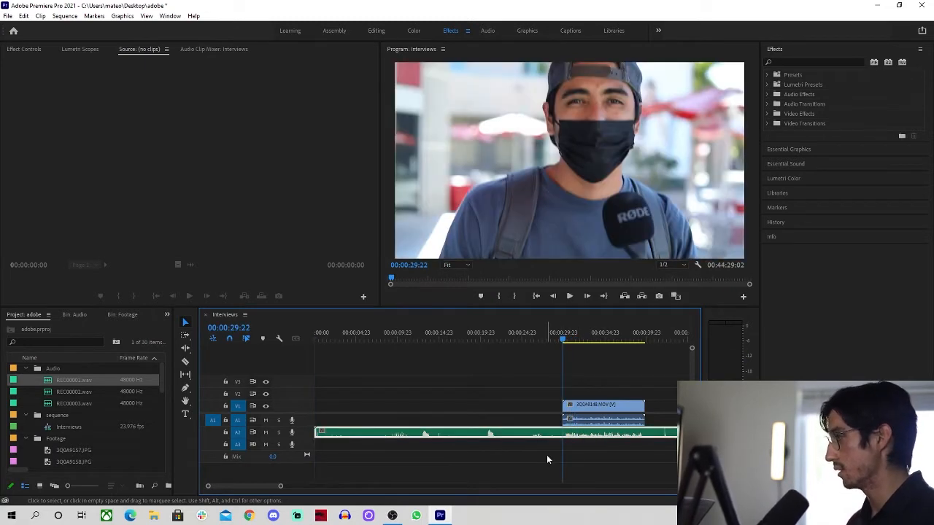
{"action": "left_click", "coordinate": [591, 382]}
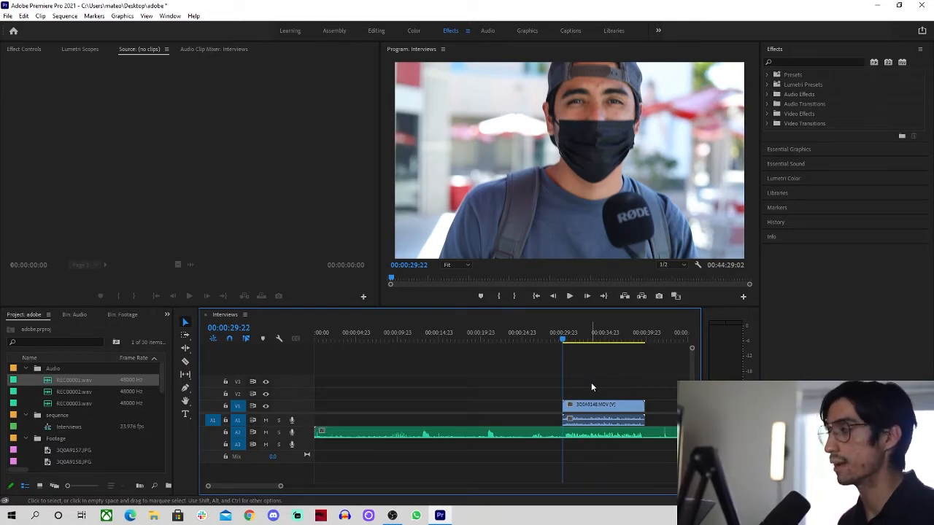
{"action": "key", "text": "c"}
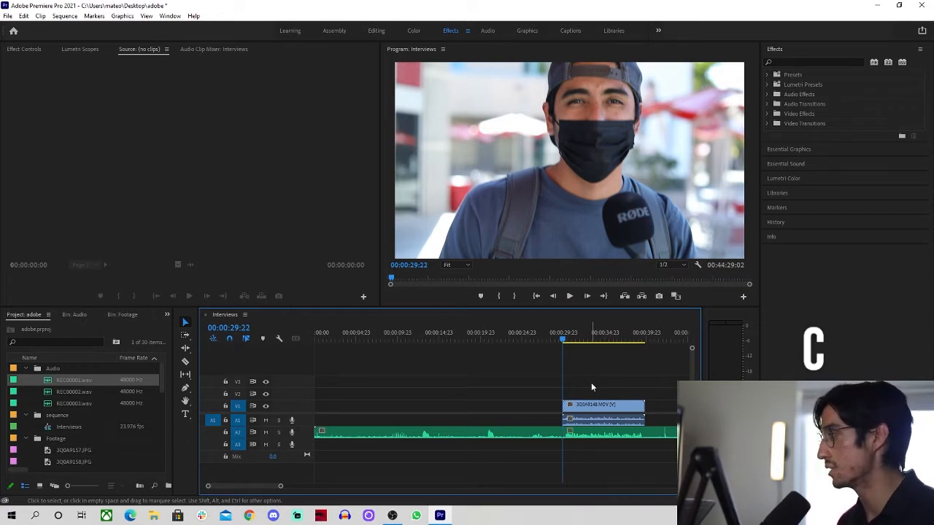
{"action": "left_click", "coordinate": [492, 432]}
{"action": "key", "text": "shift+Delete"}
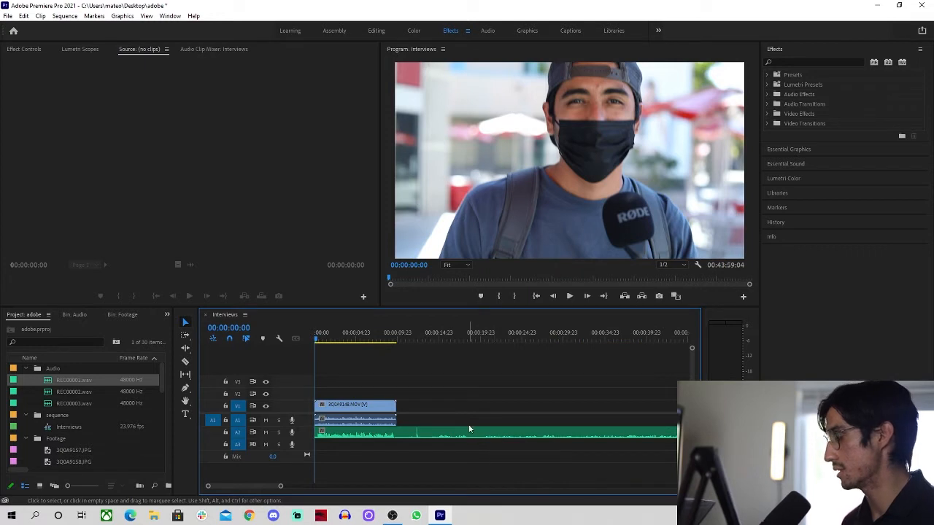
Move the playhead to the end of the first clip with the Razor tool ready
{"action": "key", "text": "Down"}
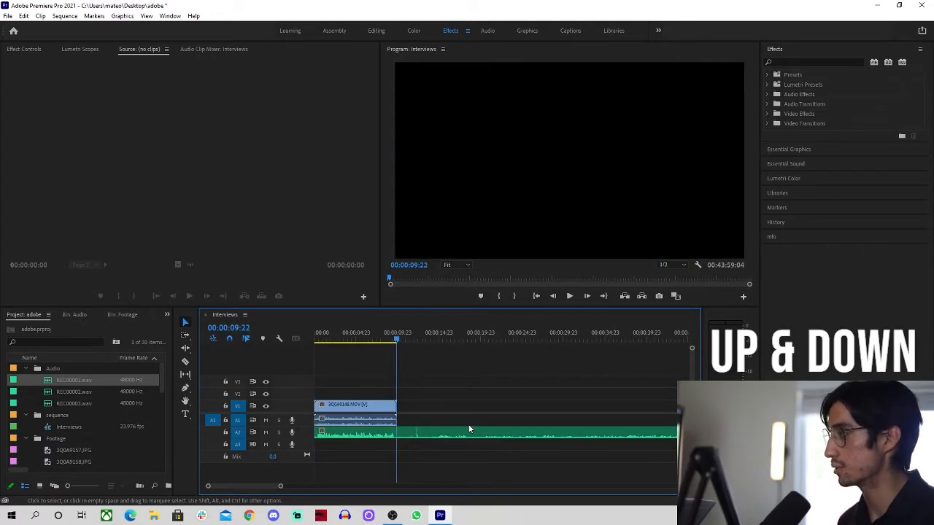
{"action": "key", "text": "c"}
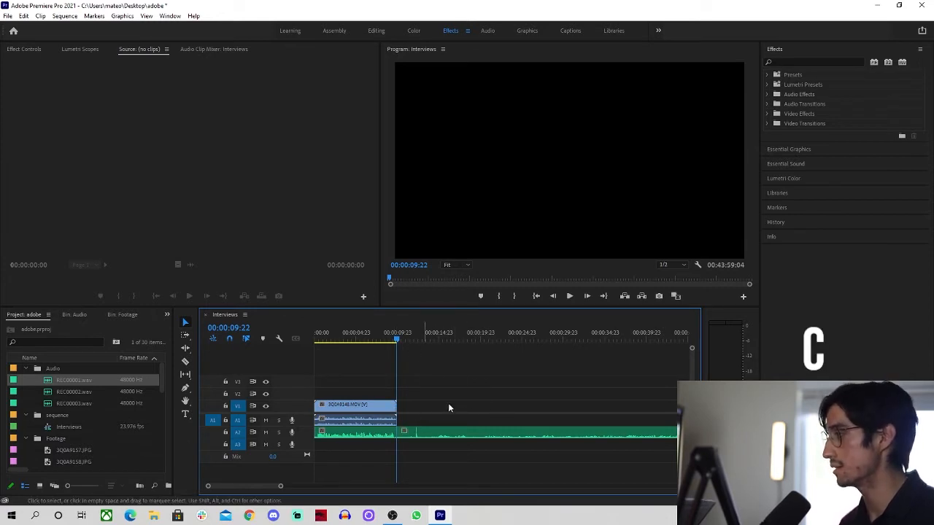
{"action": "scroll", "coordinate": [491, 415], "scroll_direction": "down", "scroll_amount": 9}
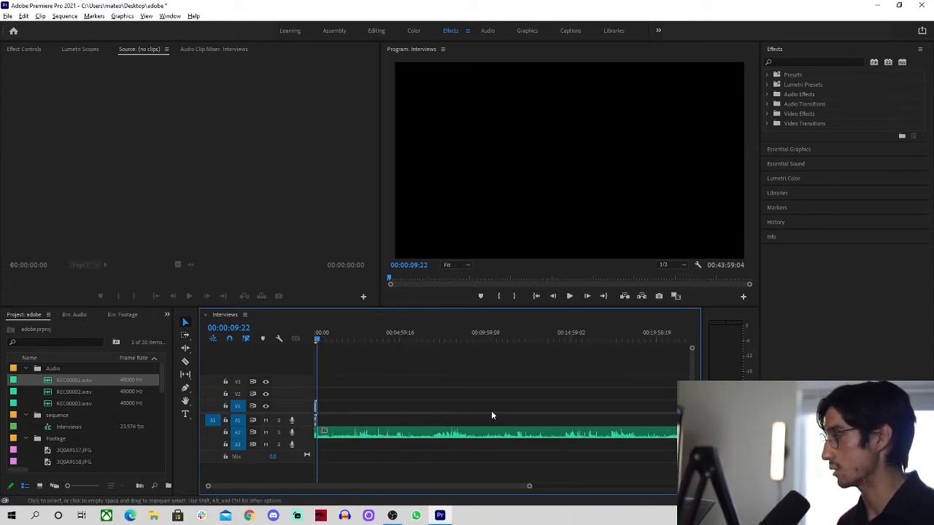
{"action": "scroll", "coordinate": [492, 414], "scroll_direction": "down", "scroll_amount": 2}
Nudge the recorder audio slightly later and play from the start to check sync
{"action": "left_click_drag", "start_coordinate": [368, 434], "coordinate": [389, 434]}
{"action": "key", "text": "Home"}
{"action": "key", "text": "space"}
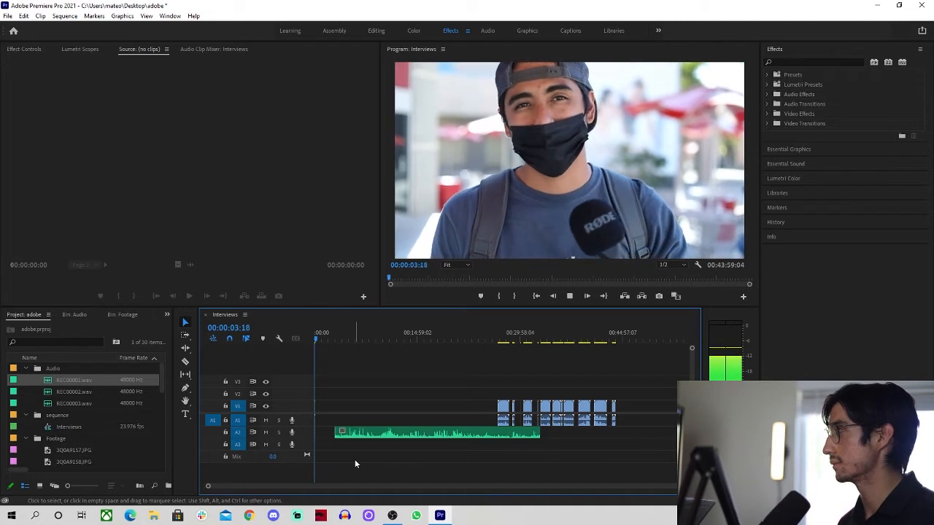
{"action": "key", "text": "space"}
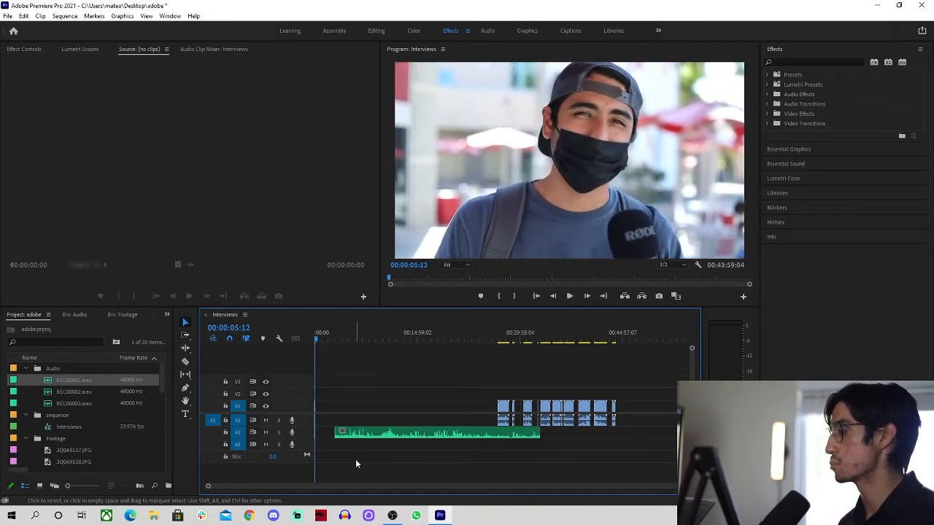
{"action": "key", "text": "Home"}
Move the recorder audio up onto track A1 under the first interview clip
{"action": "scroll", "coordinate": [356, 464], "scroll_direction": "up", "scroll_amount": 1}
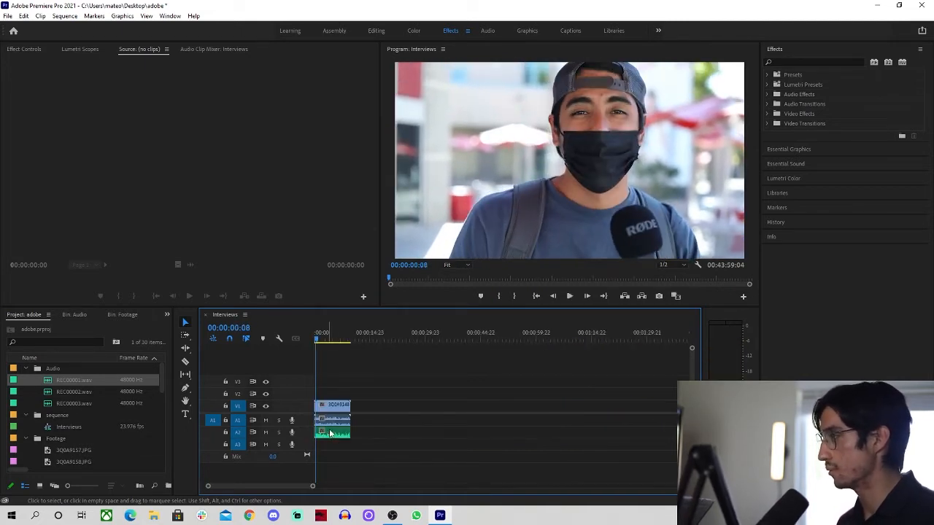
{"action": "left_click", "coordinate": [334, 437]}
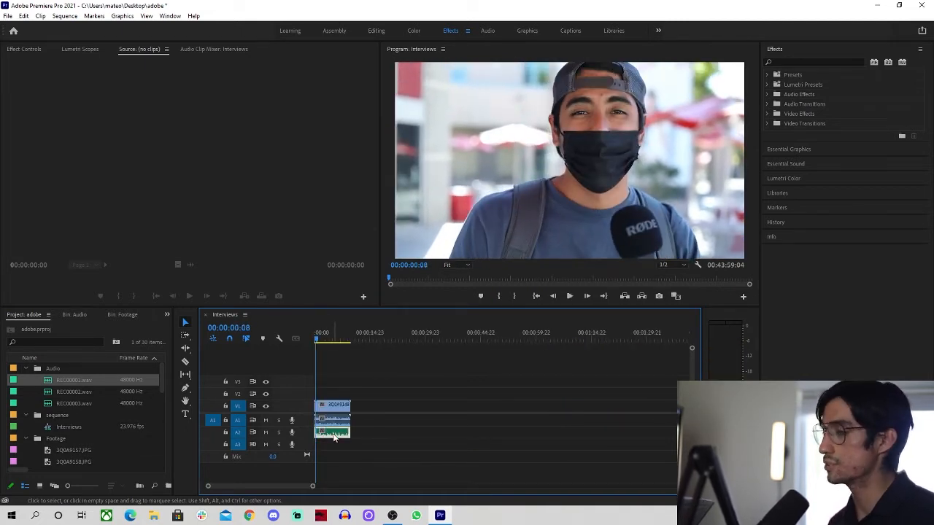
{"action": "left_click_drag", "start_coordinate": [334, 437], "coordinate": [314, 402]}
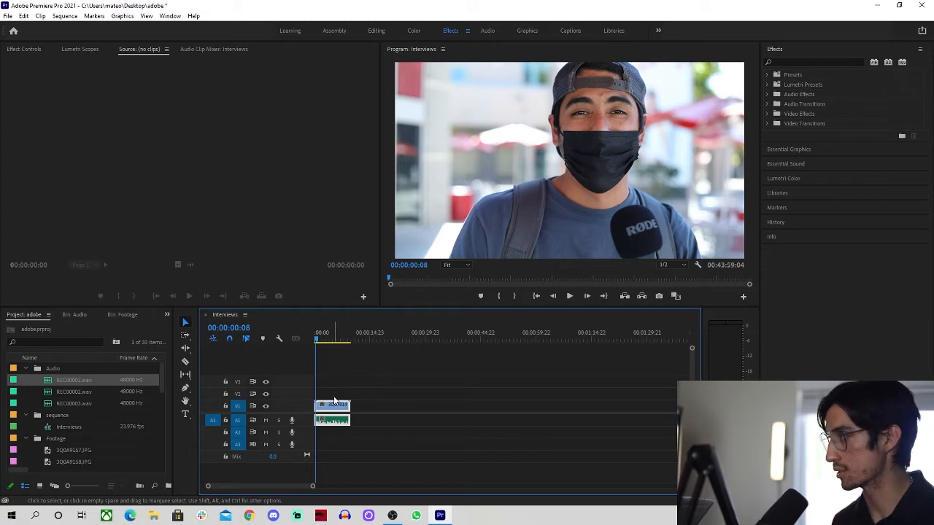
Link the first interview clip with its recorder audio on A1 and play it to verify
{"action": "key", "text": "ctrl+l"}
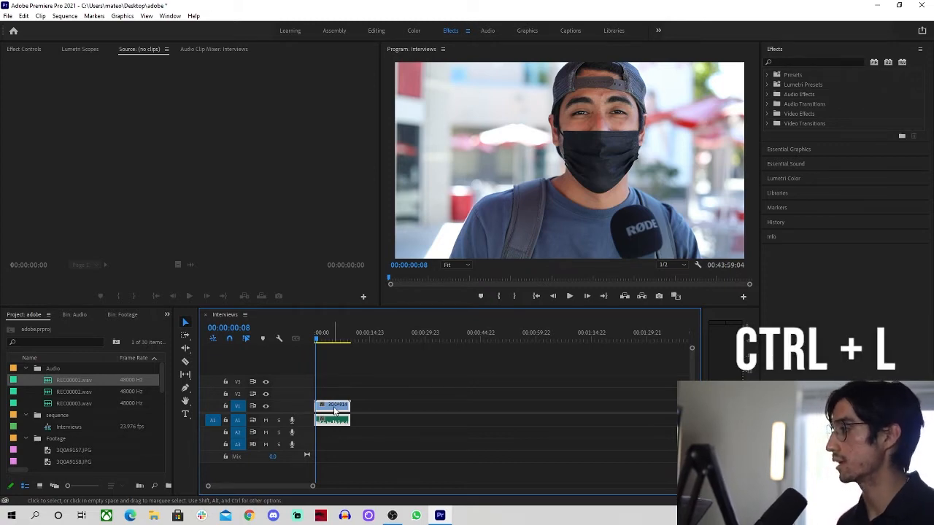
{"action": "right_click", "coordinate": [335, 410]}
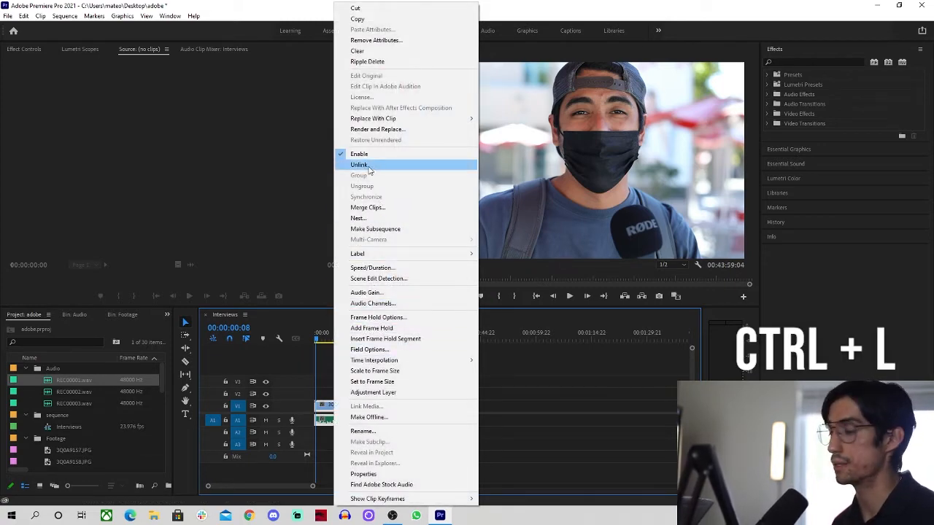
{"action": "left_click", "coordinate": [542, 424]}
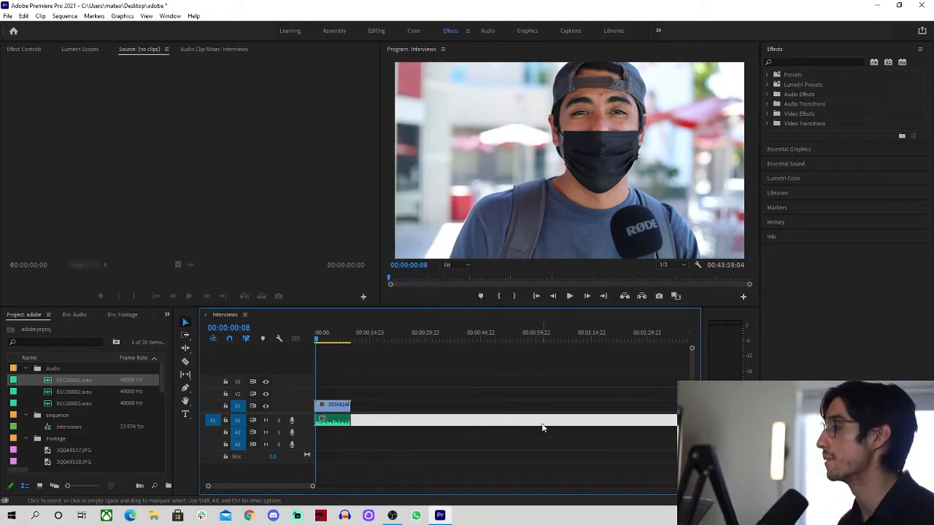
{"action": "key", "text": "space"}
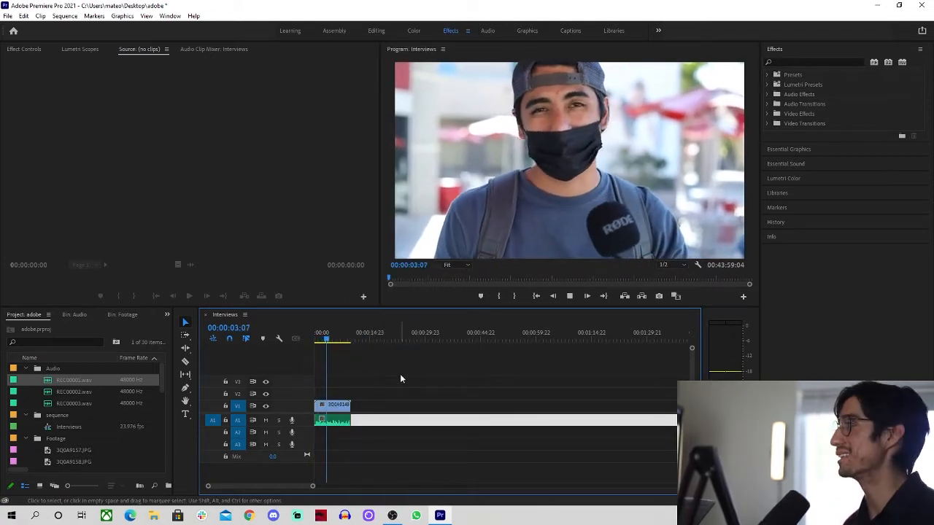
{"action": "key", "text": "space"}
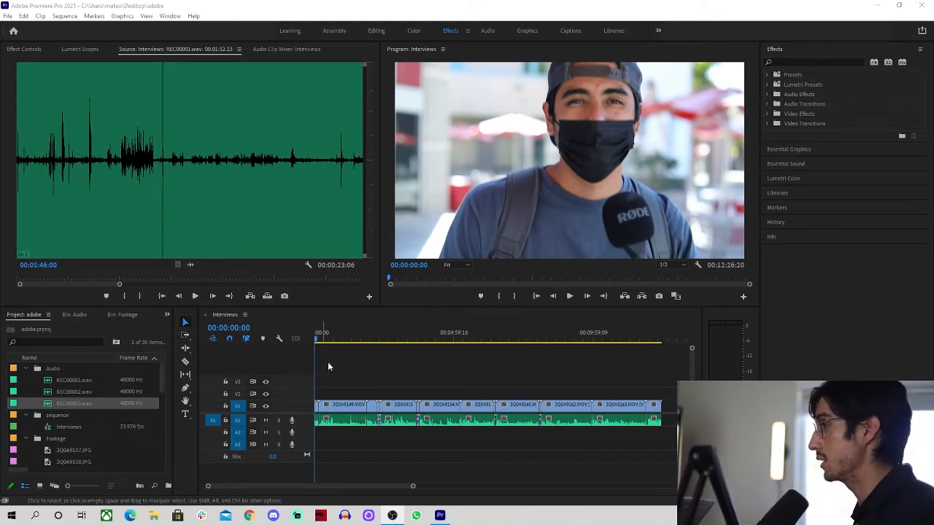
{"action": "left_click", "coordinate": [348, 342]}
{"action": "left_click_drag", "start_coordinate": [348, 342], "coordinate": [374, 340]}
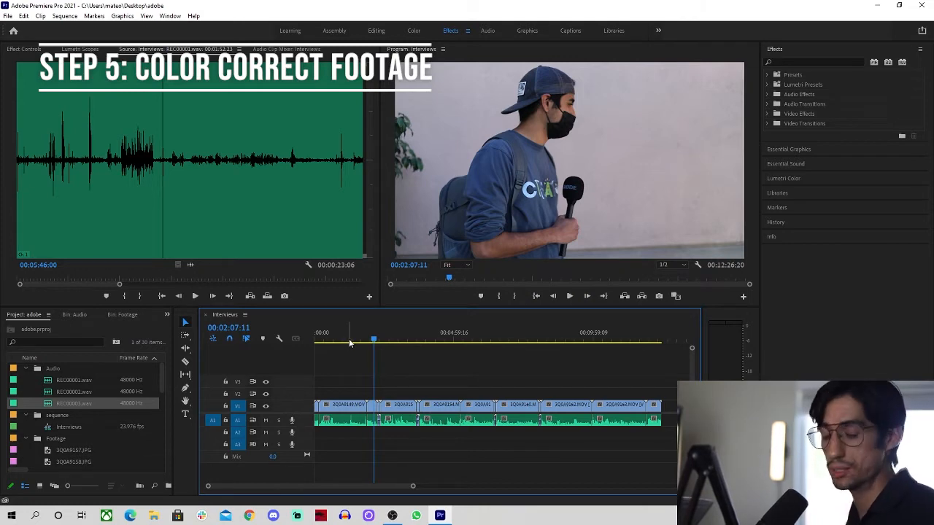
{"action": "left_click_drag", "start_coordinate": [349, 340], "coordinate": [341, 343]}
{"action": "key", "text": "Home"}
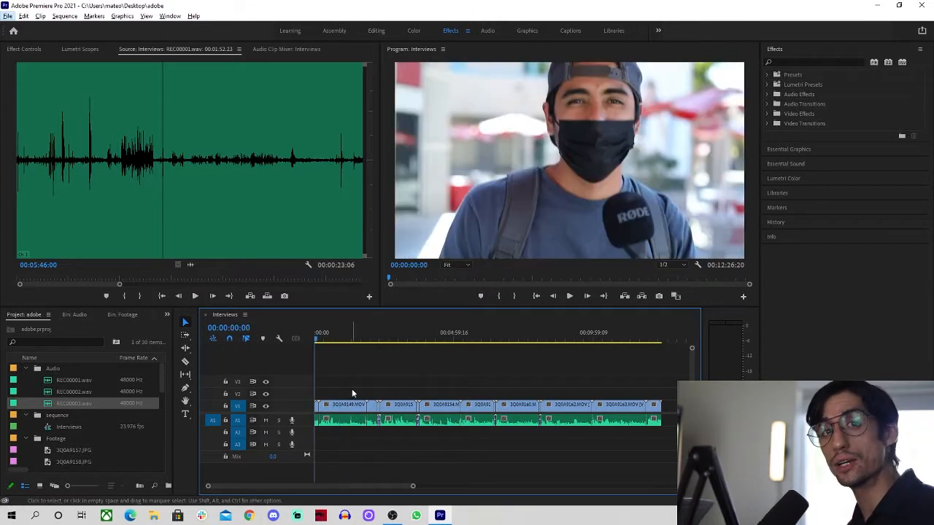
{"action": "key", "text": "="}
{"action": "key", "text": "="}
{"action": "key", "text": "="}
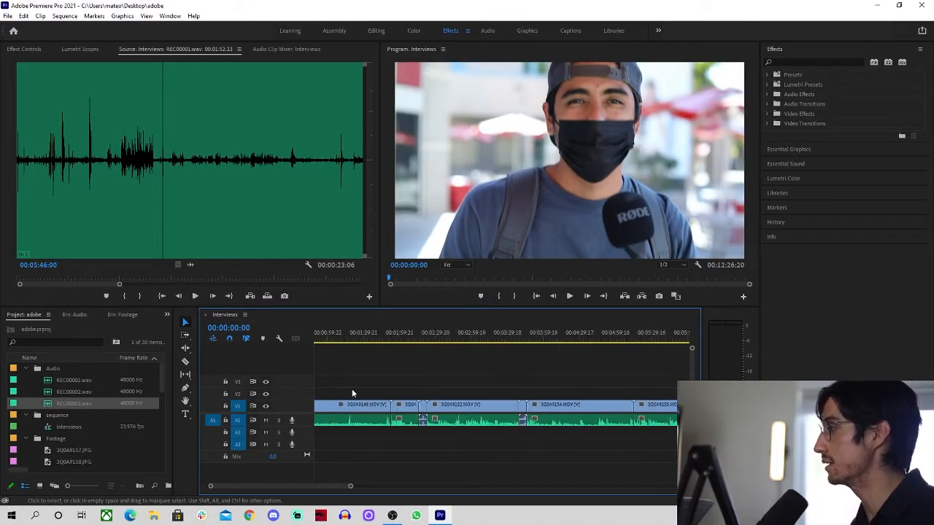
{"action": "key", "text": "space"}
{"action": "key", "text": "space"}
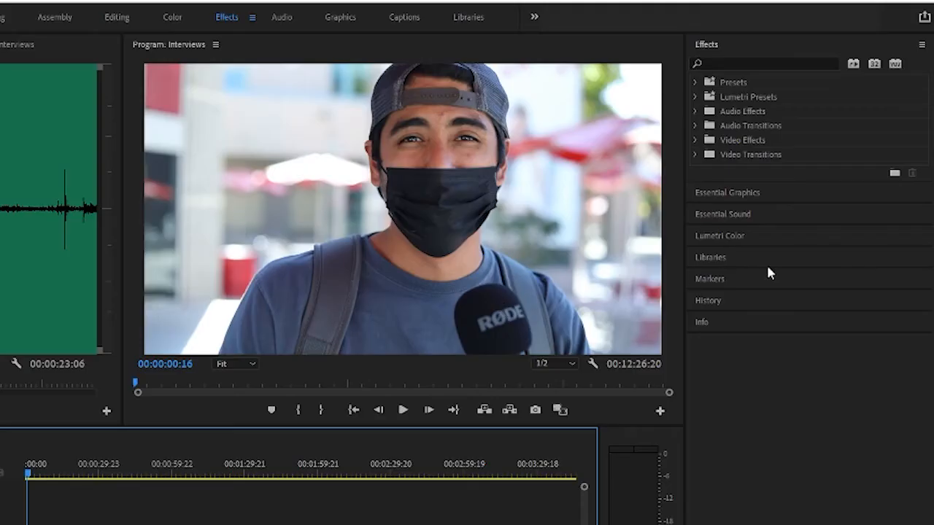
Open Lumetri Color's Basic Correction sliders and show Effect Controls for 3Q0A9148.MOV
{"action": "left_click", "coordinate": [736, 235]}
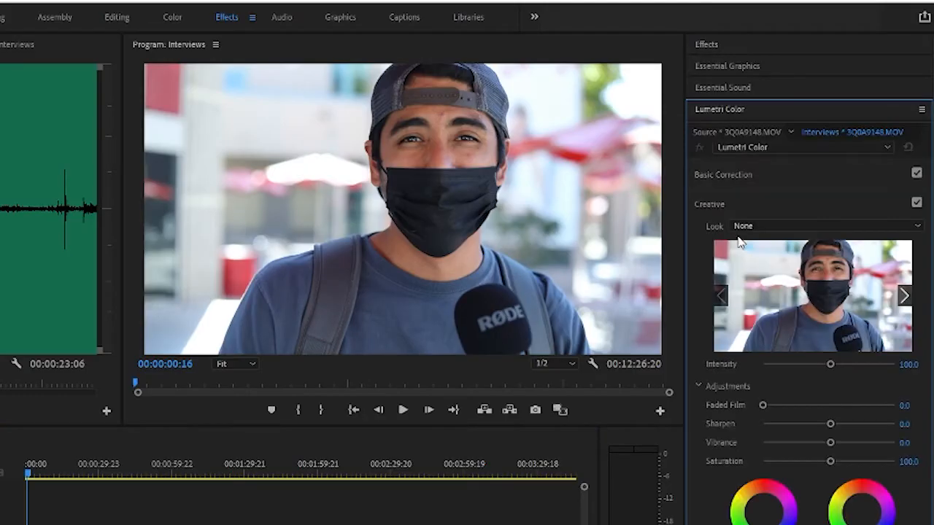
{"action": "left_click", "coordinate": [735, 177]}
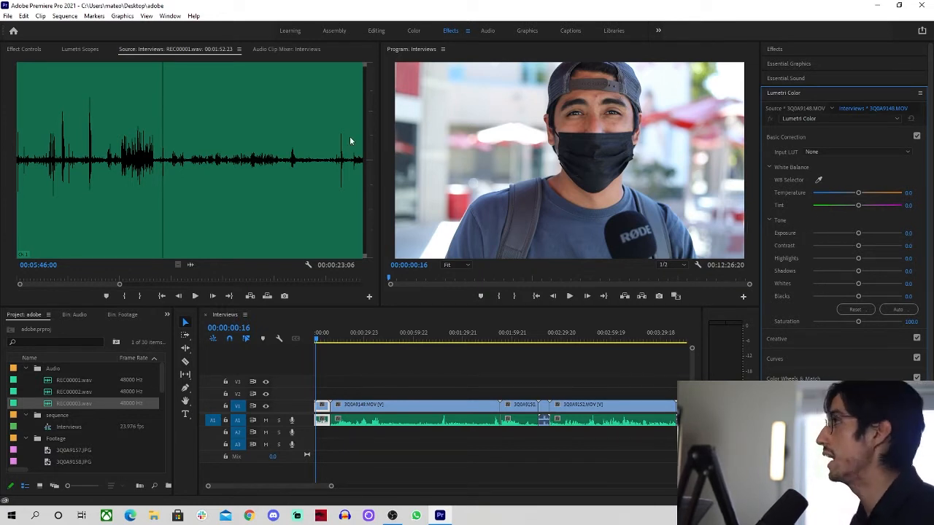
{"action": "left_click", "coordinate": [30, 53]}
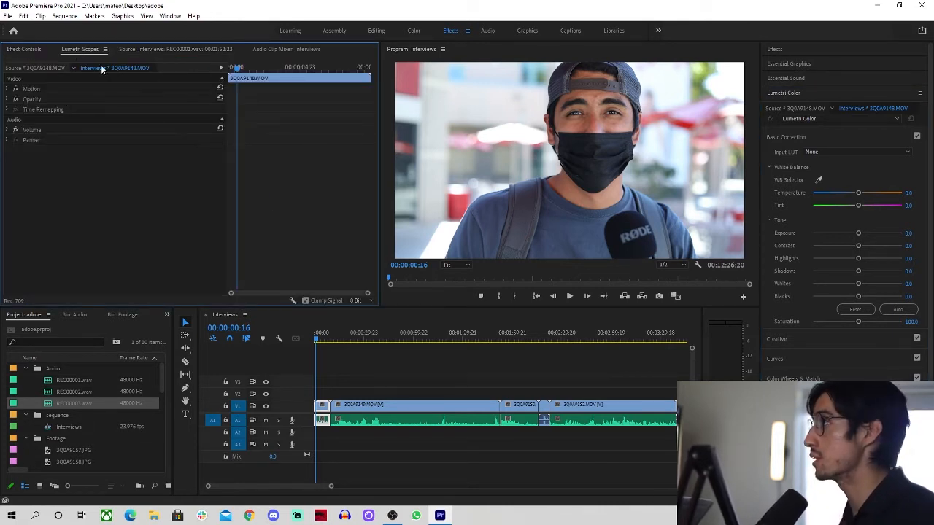
Park the playhead at 00:00:02:16 in the first clip and display the Lumetri Scopes waveform
{"action": "left_click", "coordinate": [319, 338]}
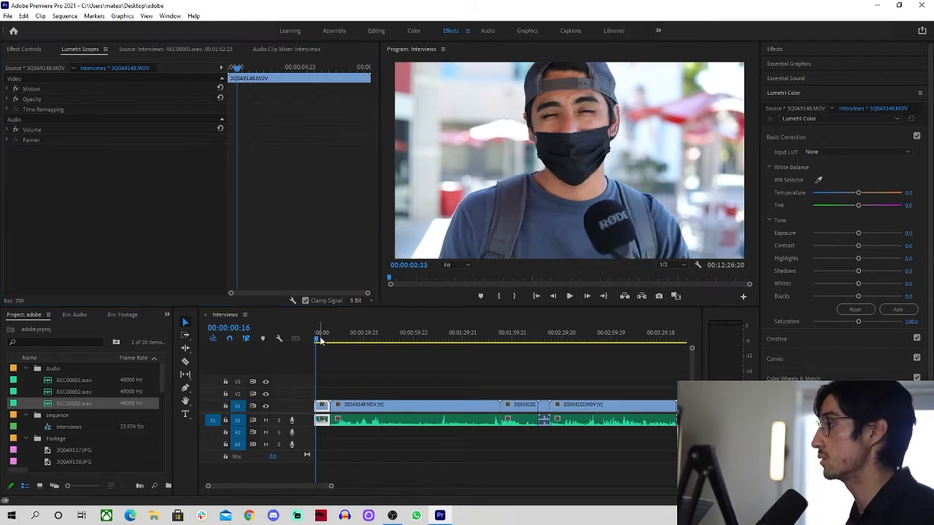
{"action": "left_click", "coordinate": [159, 50]}
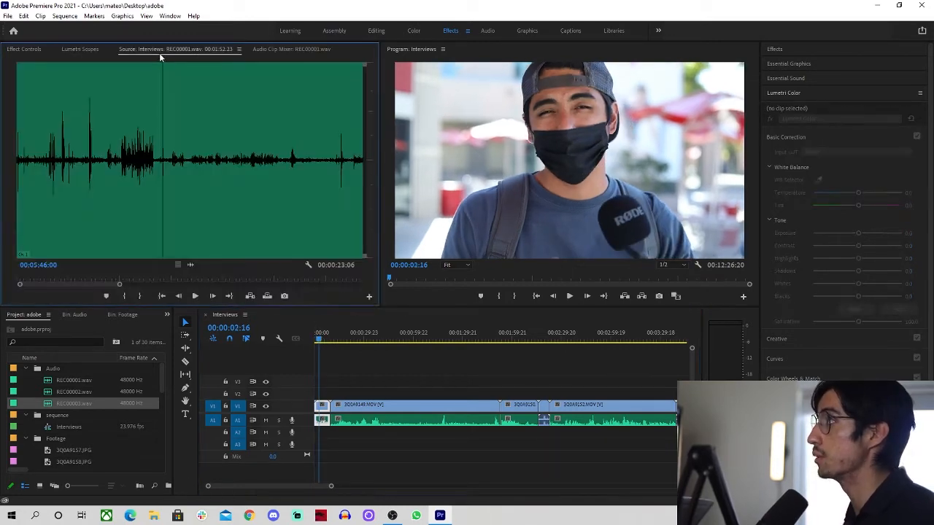
{"action": "left_click", "coordinate": [92, 48]}
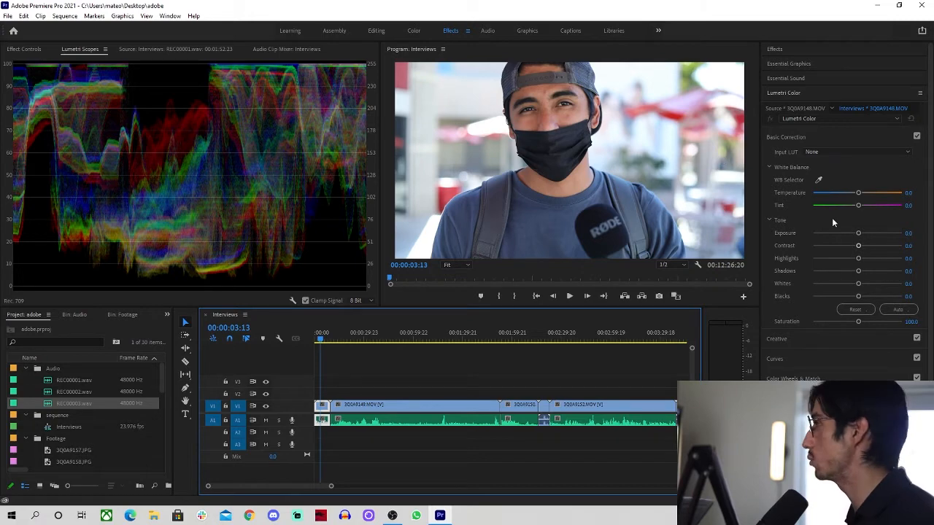
Adjust the first clip's highlights, whites (back to about -6.5) and blacks in Basic Correction
{"action": "mouse_move", "coordinate": [858, 258]}
{"action": "left_mouse_down"}
{"action": "mouse_move", "coordinate": [827, 259]}
{"action": "mouse_move", "coordinate": [858, 259]}
{"action": "mouse_move", "coordinate": [833, 273]}
{"action": "mouse_move", "coordinate": [855, 274]}
{"action": "left_mouse_up"}
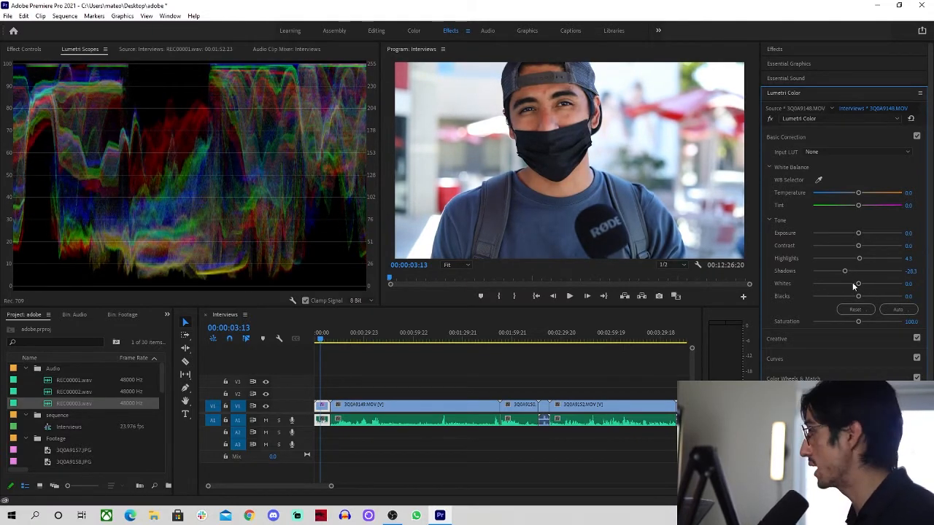
{"action": "left_click_drag", "start_coordinate": [857, 284], "coordinate": [825, 284]}
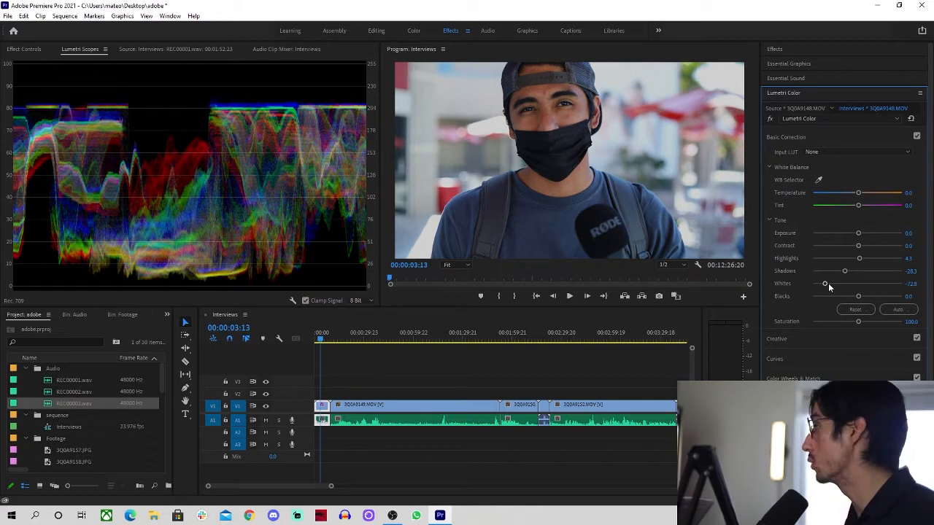
{"action": "left_click_drag", "start_coordinate": [824, 284], "coordinate": [847, 271]}
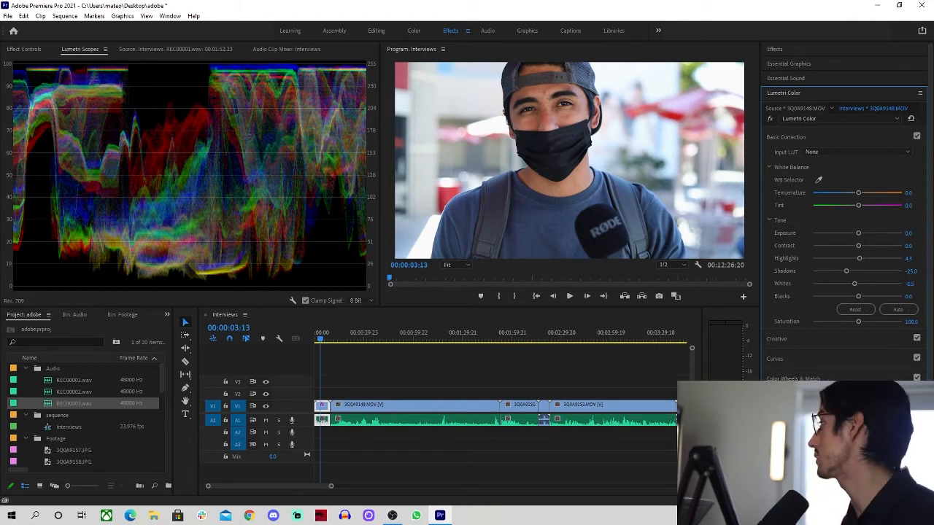
{"action": "left_click_drag", "start_coordinate": [858, 296], "coordinate": [853, 297]}
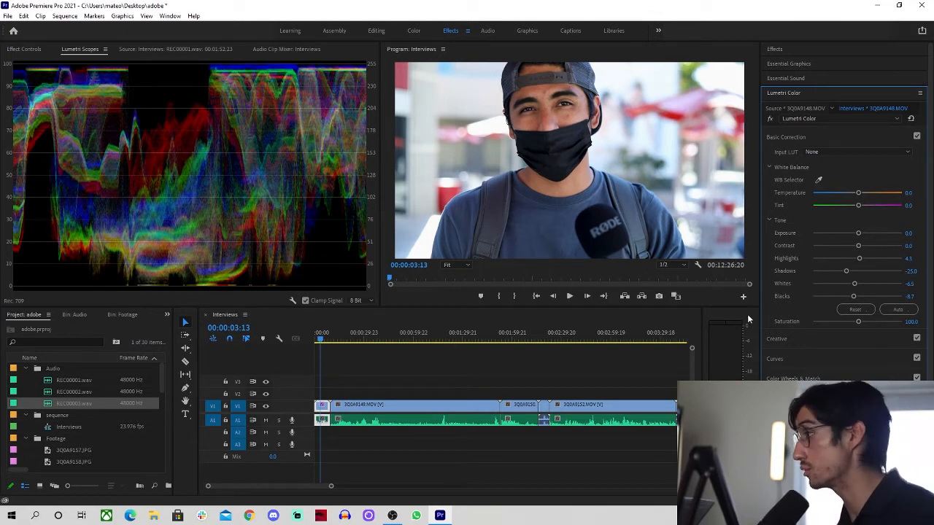
On the second interview clip, lower exposure, pull highlights fully down and set whites to 2.2
{"action": "left_click", "coordinate": [376, 340]}
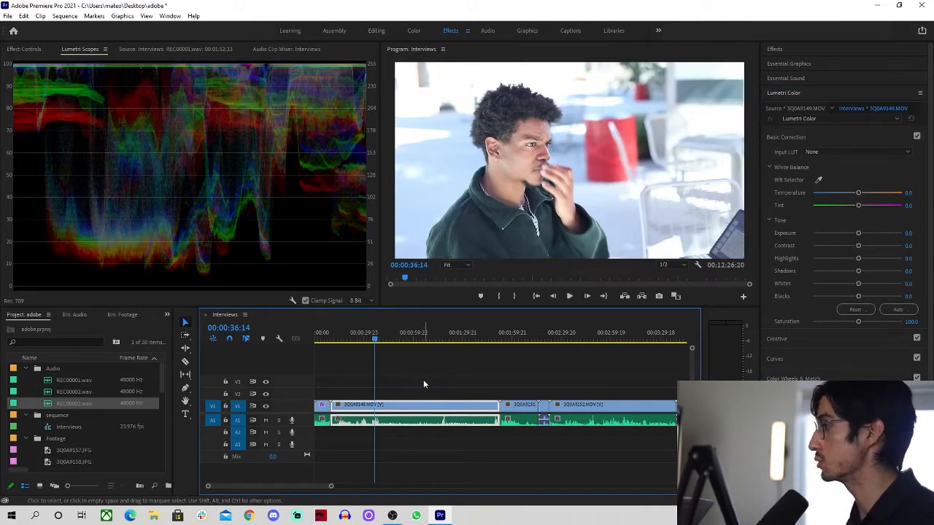
{"action": "left_click", "coordinate": [398, 342]}
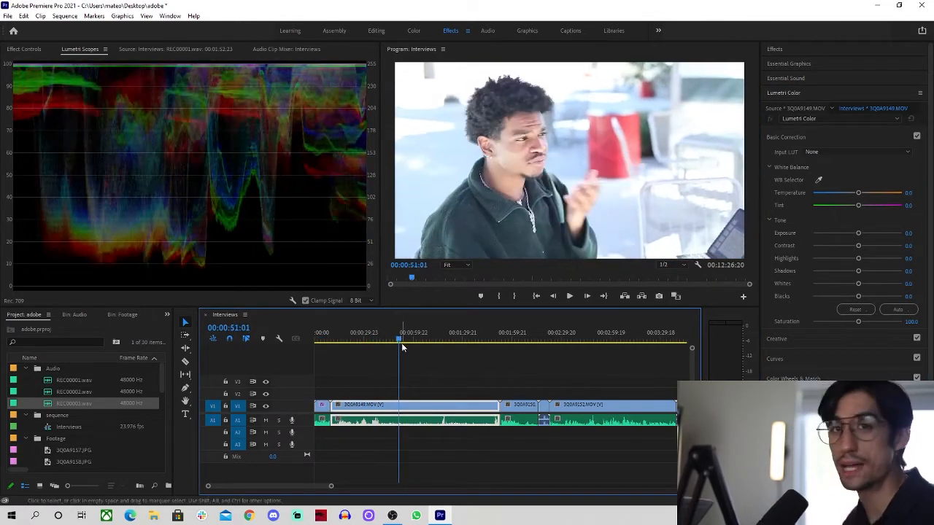
{"action": "left_click_drag", "start_coordinate": [400, 341], "coordinate": [375, 340]}
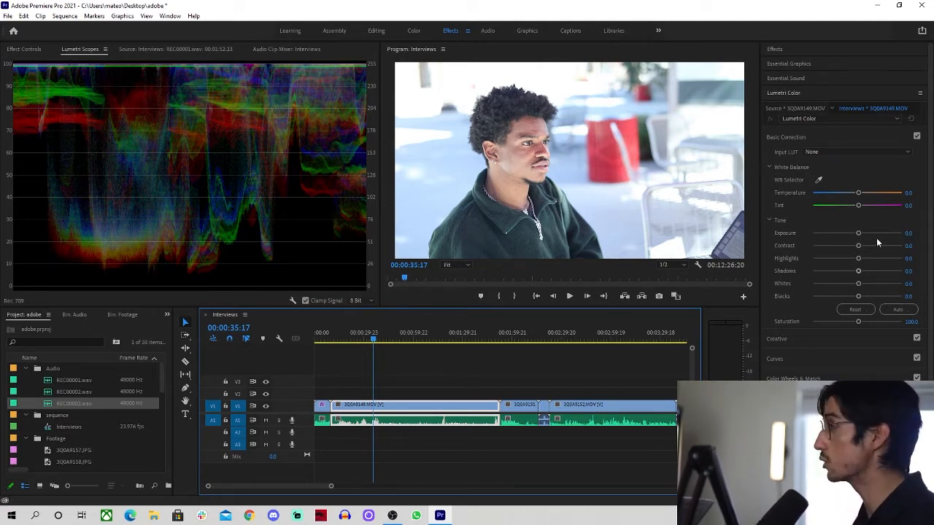
{"action": "left_click_drag", "start_coordinate": [858, 232], "coordinate": [856, 233]}
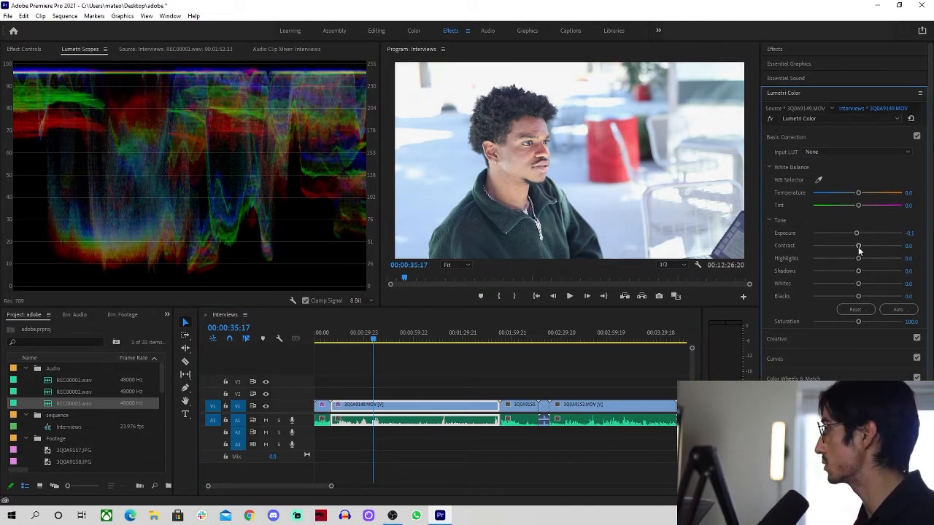
{"action": "left_click_drag", "start_coordinate": [858, 259], "coordinate": [808, 259]}
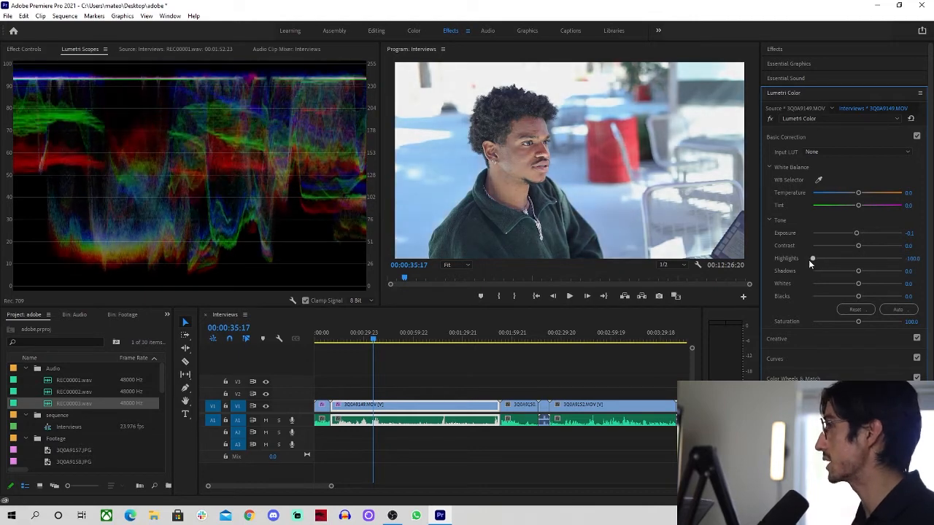
{"action": "left_click_drag", "start_coordinate": [857, 286], "coordinate": [855, 286]}
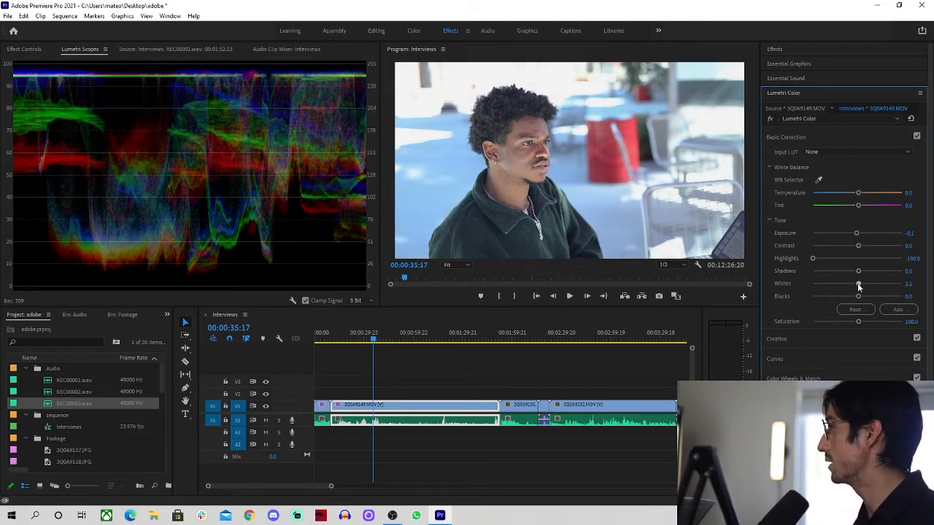
{"action": "mouse_move", "coordinate": [856, 289]}
{"action": "left_mouse_down"}
{"action": "mouse_move", "coordinate": [842, 298]}
{"action": "mouse_move", "coordinate": [849, 275]}
{"action": "left_mouse_up"}
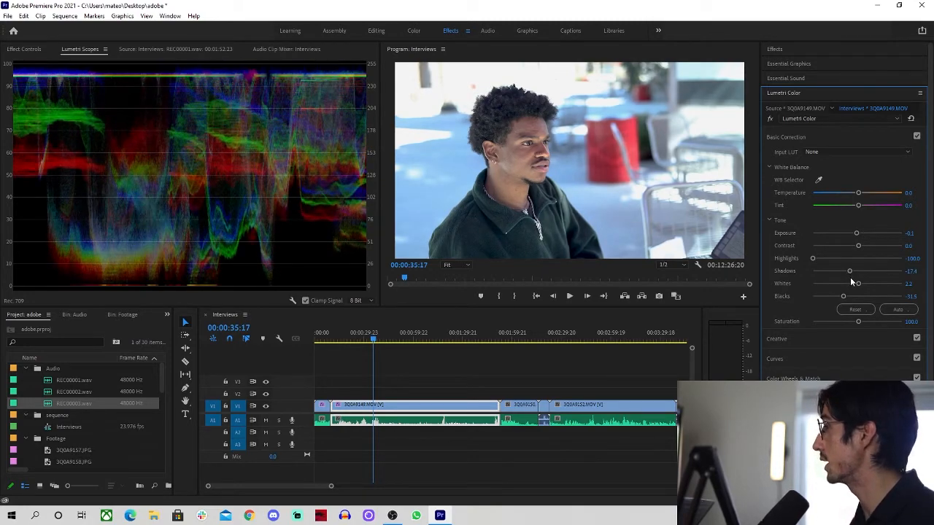
{"action": "mouse_move", "coordinate": [392, 340]}
{"action": "left_mouse_down"}
{"action": "mouse_move", "coordinate": [422, 342]}
{"action": "mouse_move", "coordinate": [364, 341]}
{"action": "mouse_move", "coordinate": [378, 340]}
{"action": "left_mouse_up"}
Compare Basic Correction off and on, then show 3Q0A9149.MOV's Lumetri Color in Effect Controls
{"action": "left_click", "coordinate": [917, 136]}
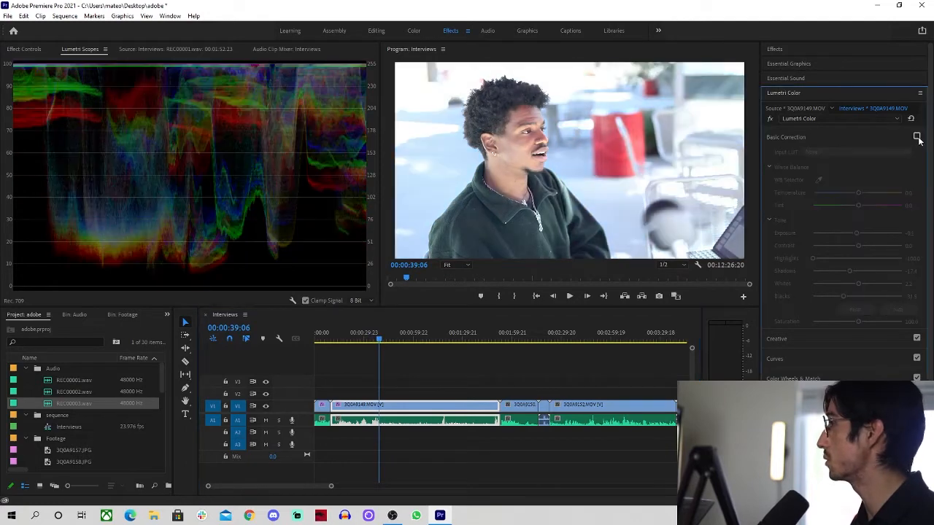
{"action": "left_click", "coordinate": [917, 137]}
{"action": "left_click", "coordinate": [916, 137]}
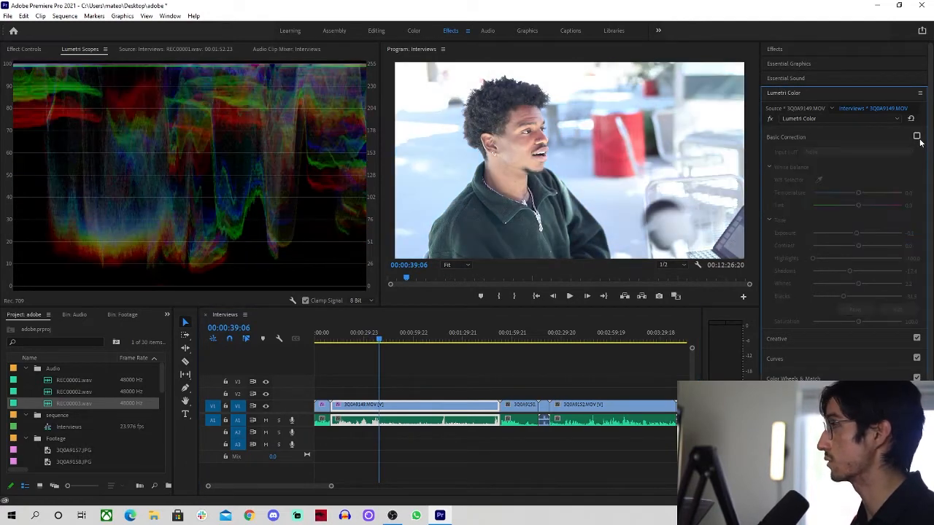
{"action": "left_click", "coordinate": [917, 137]}
{"action": "left_click", "coordinate": [514, 337]}
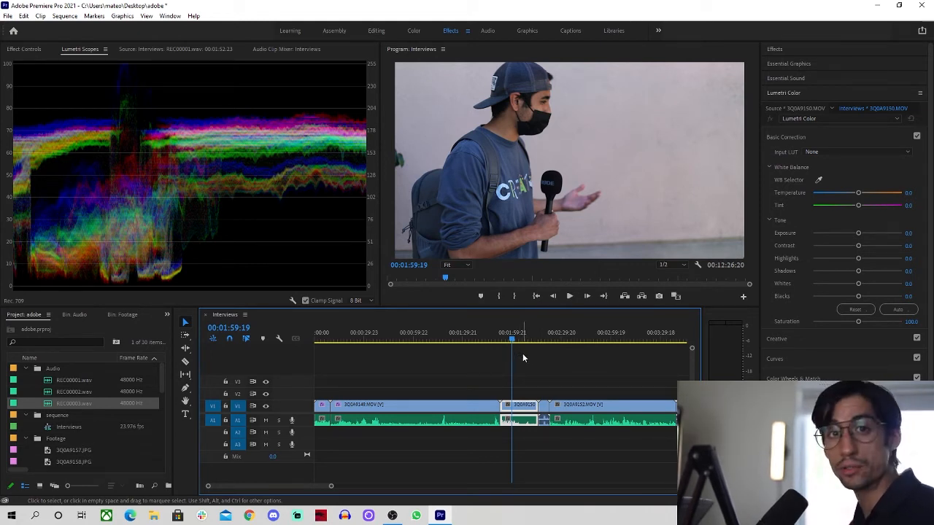
{"action": "left_click", "coordinate": [432, 335]}
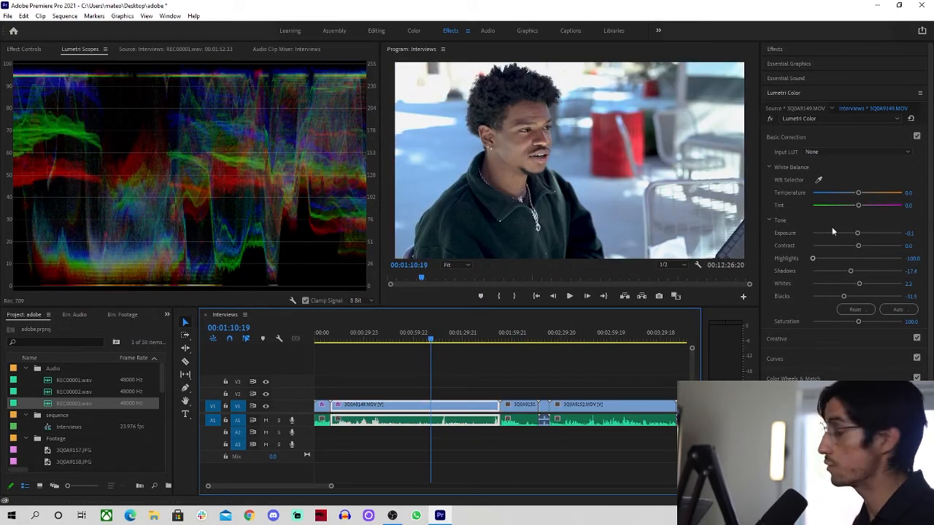
{"action": "left_click", "coordinate": [29, 50]}
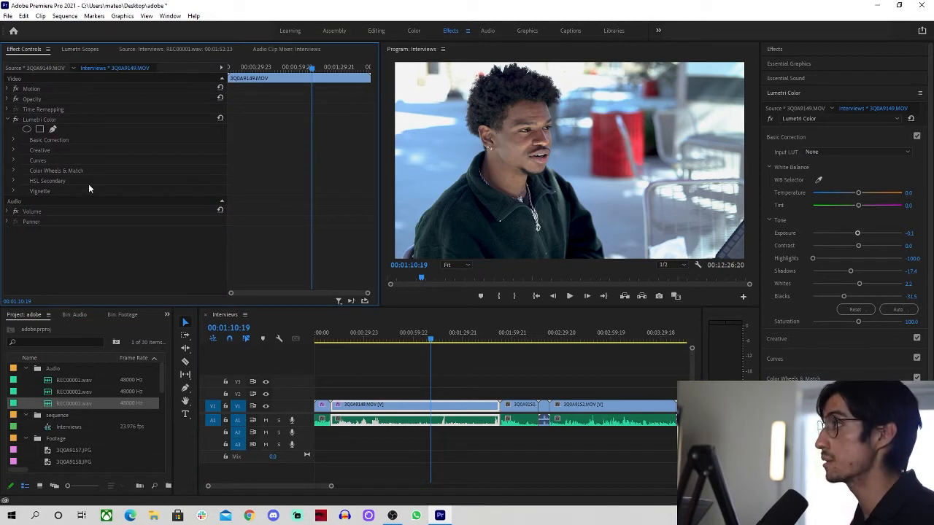
Inspect the clip's Lumetri Color effect and source settings, then select the 3Q0A9150 clip
{"action": "left_click", "coordinate": [43, 119]}
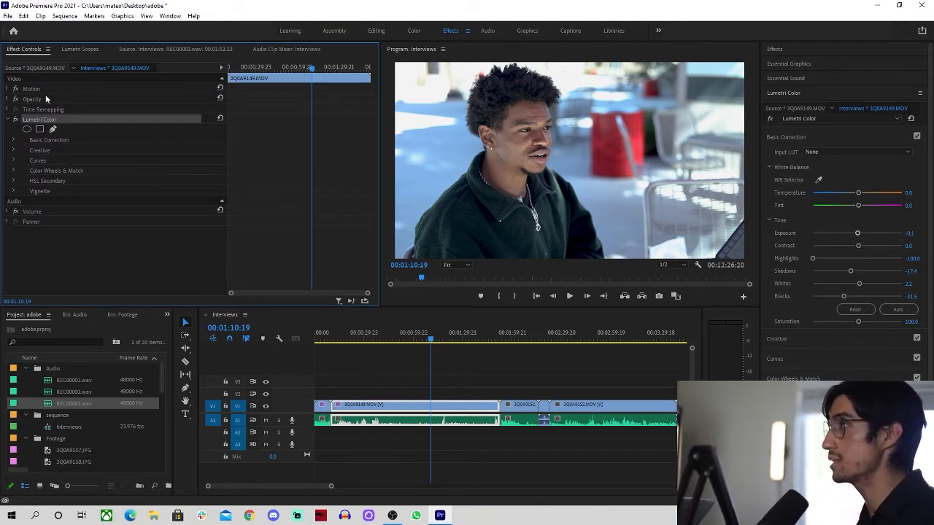
{"action": "left_click", "coordinate": [30, 68]}
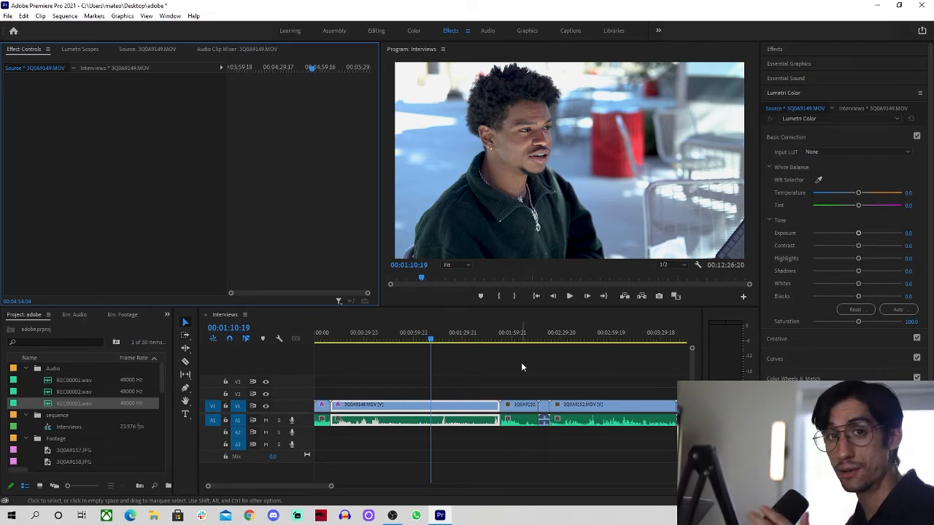
{"action": "left_click", "coordinate": [515, 342]}
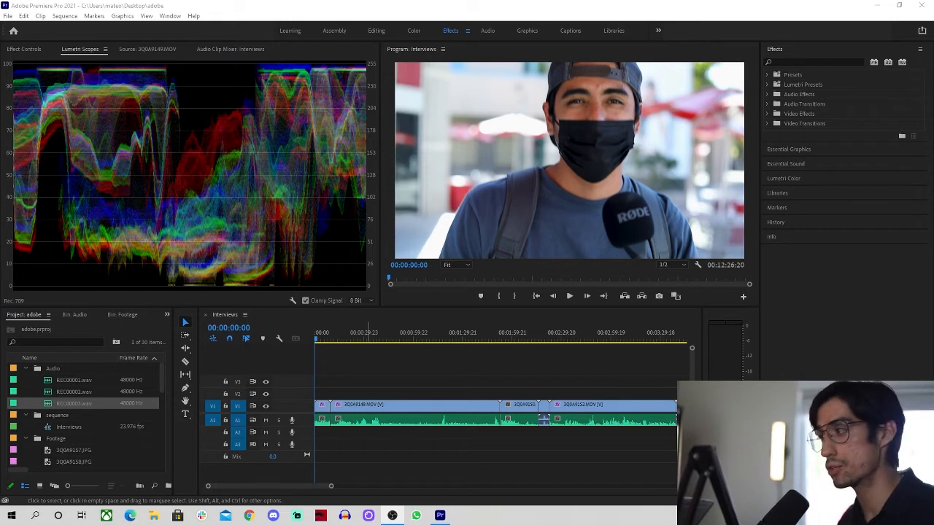
Play the Interviews sequence and return the playhead to the edit at 00:00:09:22
{"action": "left_click", "coordinate": [303, 340]}
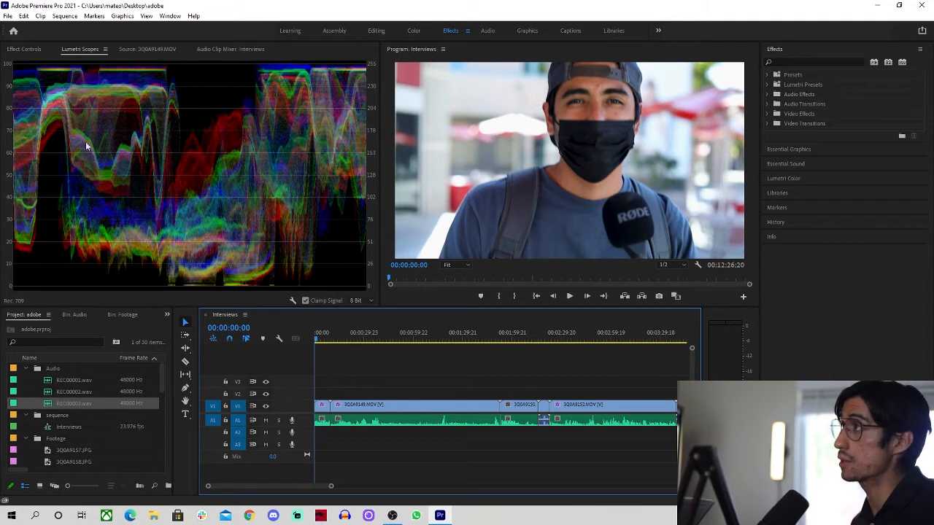
{"action": "left_click", "coordinate": [32, 50]}
{"action": "left_click", "coordinate": [394, 387]}
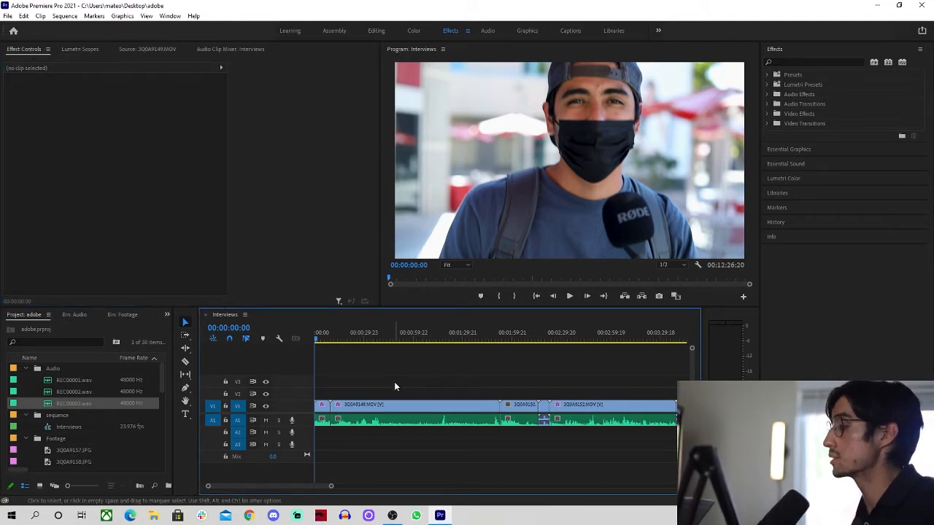
{"action": "key", "text": "space"}
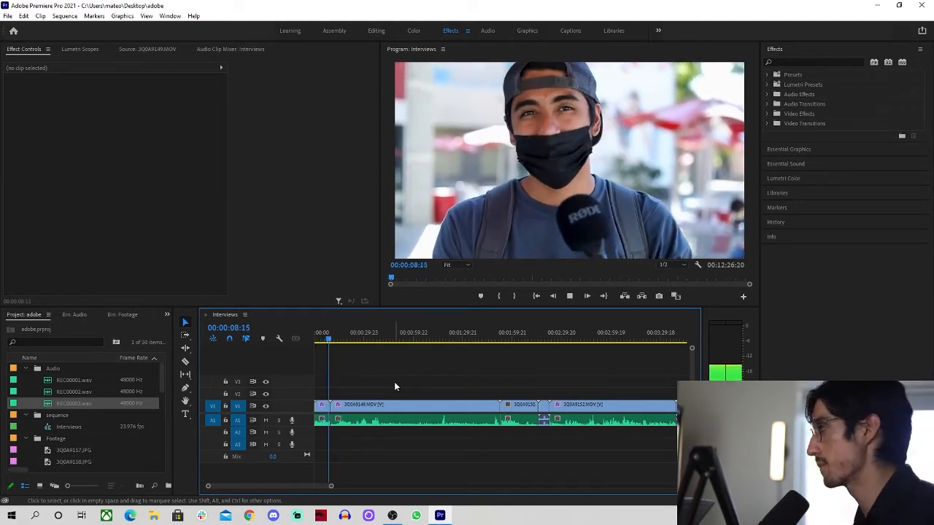
{"action": "key", "text": "space"}
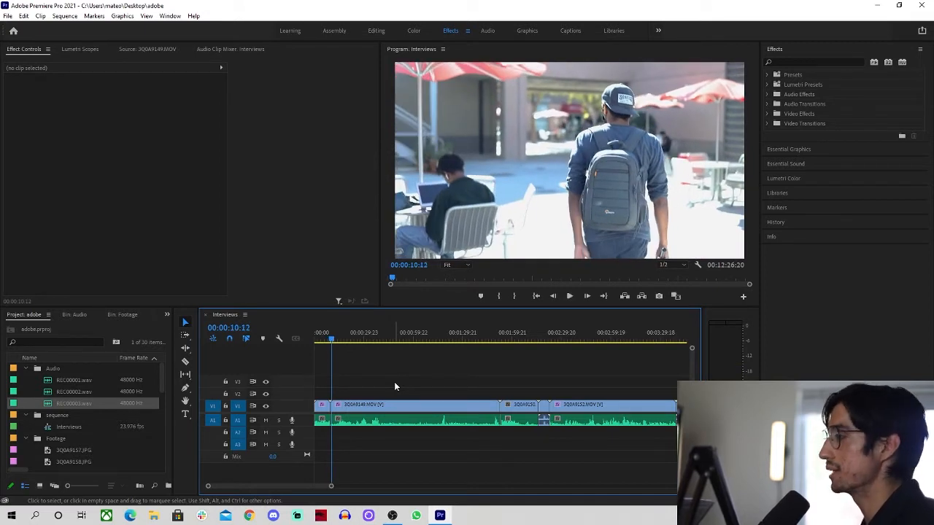
{"action": "key", "text": "Up"}
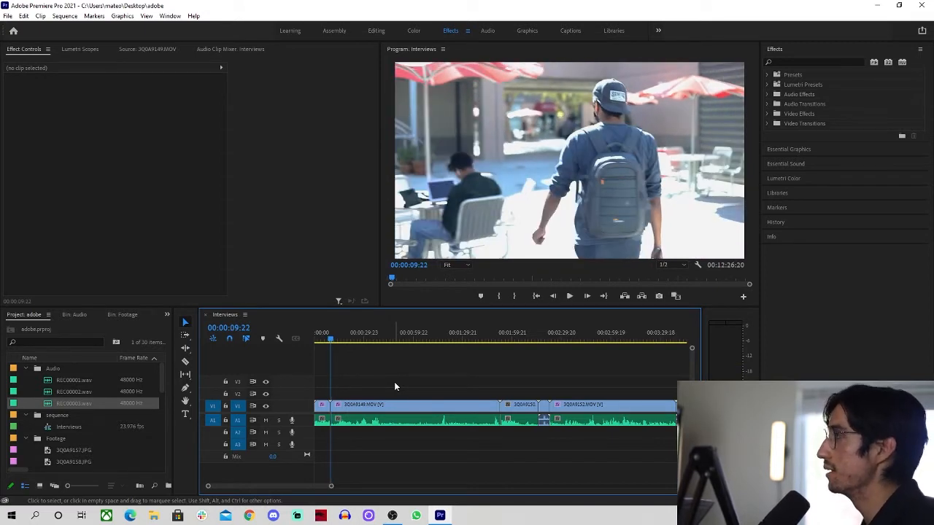
Ripple-trim the walking shot's start from that edit up to 00:00:13:12
{"action": "left_click", "coordinate": [345, 336]}
{"action": "left_click_drag", "start_coordinate": [345, 333], "coordinate": [336, 345]}
{"action": "key", "text": "space"}
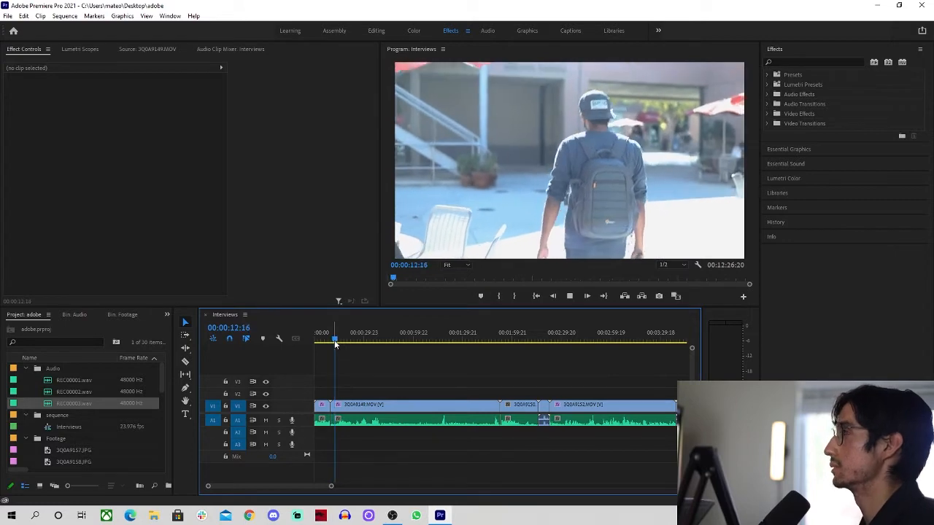
{"action": "key", "text": "space"}
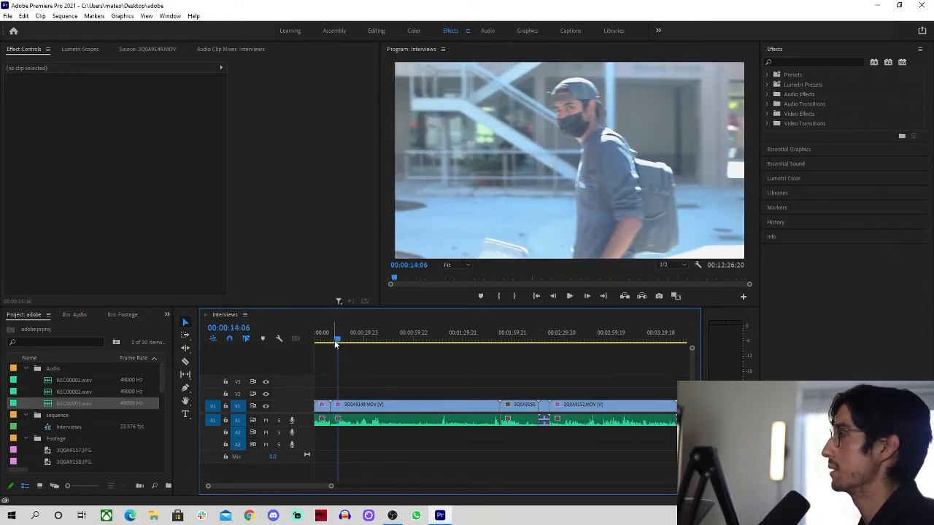
{"action": "key", "text": "Left"}
{"action": "key", "text": "Left"}
{"action": "key", "text": "Left"}
{"action": "key", "text": "Left"}
{"action": "key", "text": "Left"}
{"action": "key", "text": "Left"}
{"action": "key", "text": "Left"}
{"action": "key", "text": "Left"}
{"action": "key", "text": "Left"}
{"action": "key", "text": "Left"}
{"action": "key", "text": "Left"}
{"action": "key", "text": "Left"}
{"action": "key", "text": "Left"}
{"action": "key", "text": "Left"}
{"action": "key", "text": "Left"}
{"action": "key", "text": "Left"}
{"action": "key", "text": "Left"}
{"action": "key", "text": "Left"}
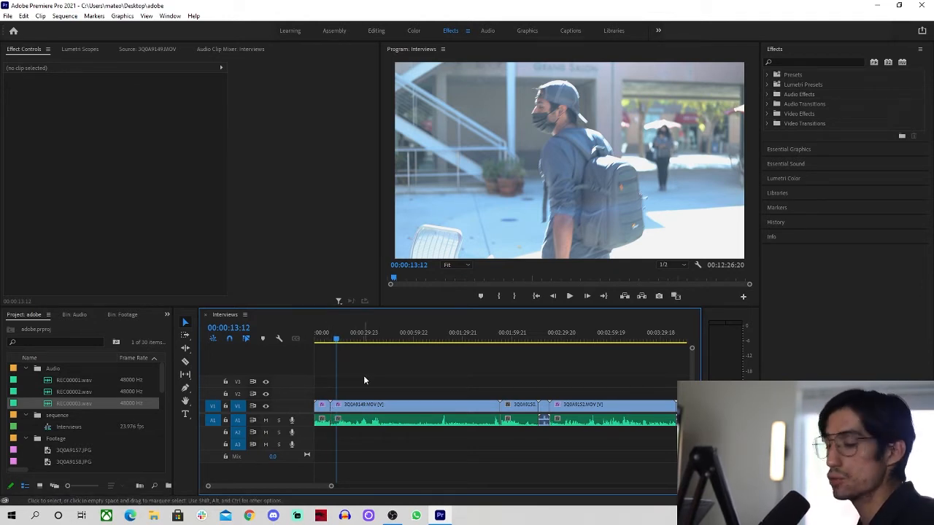
{"action": "key", "text": "q"}
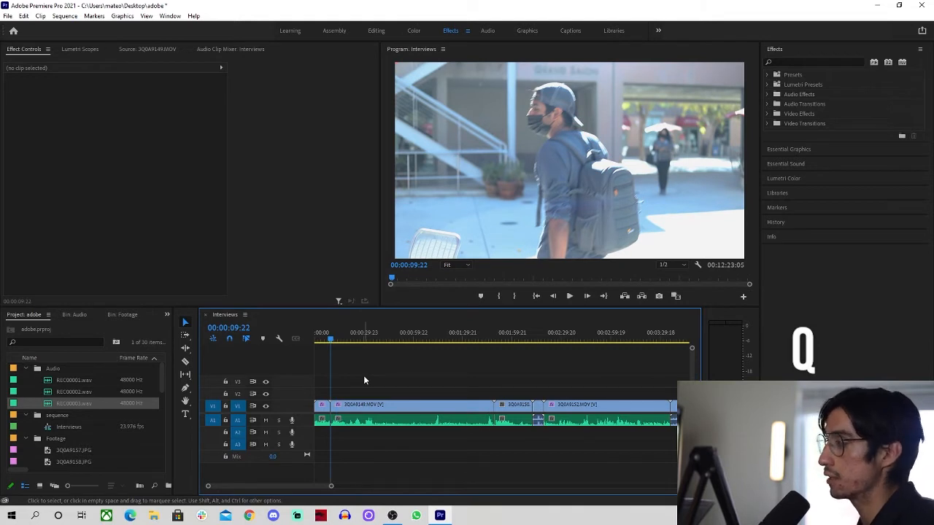
Review the new cut and park the playhead at 00:00:13:07
{"action": "scroll", "coordinate": [325, 416], "scroll_direction": "up", "scroll_amount": 8}
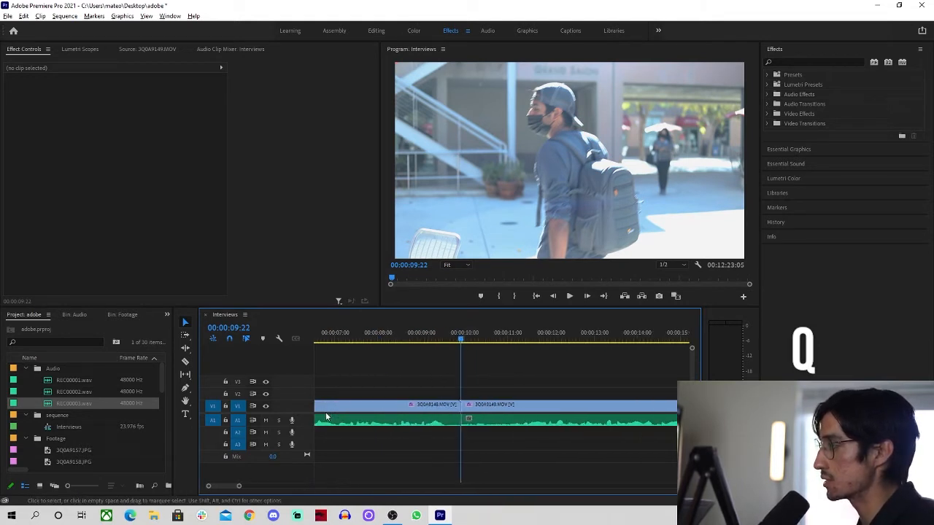
{"action": "scroll", "coordinate": [325, 415], "scroll_direction": "down", "scroll_amount": 5}
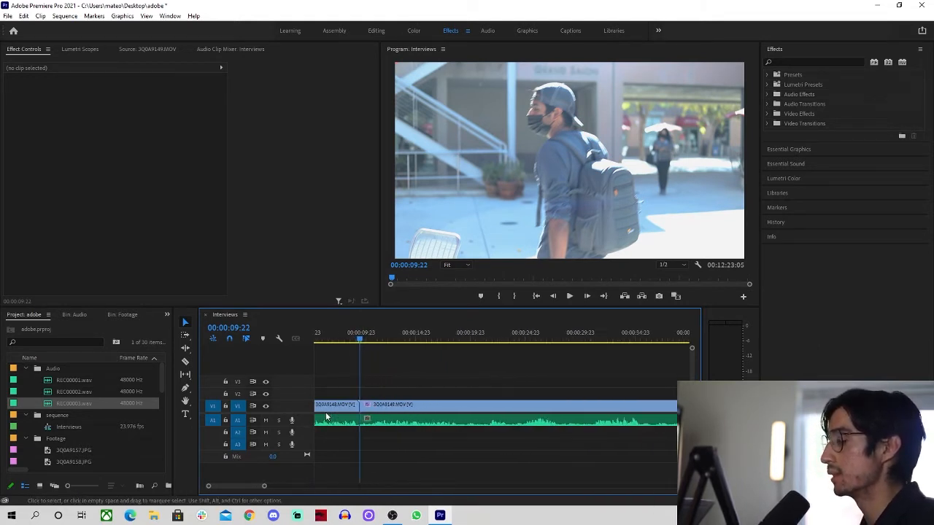
{"action": "scroll", "coordinate": [399, 384], "scroll_direction": "down", "scroll_amount": 4}
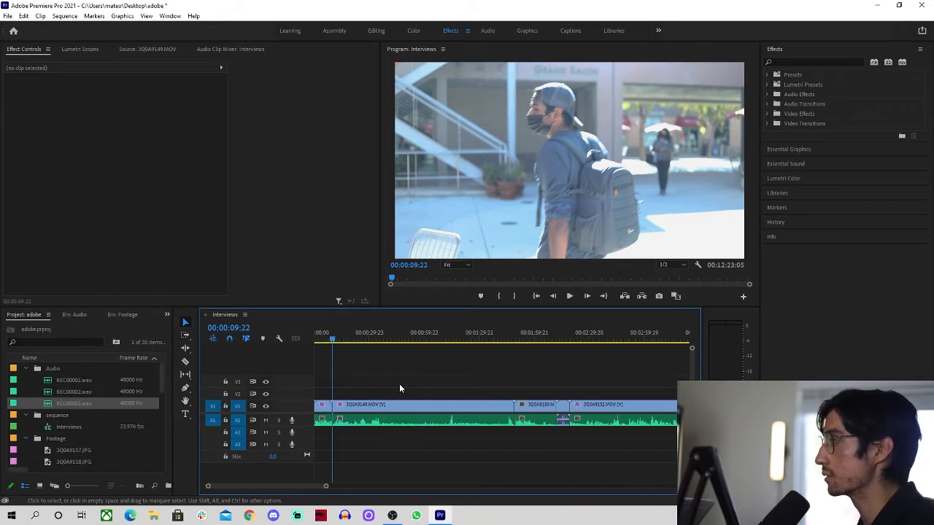
{"action": "key", "text": "space"}
{"action": "left_click", "coordinate": [340, 335]}
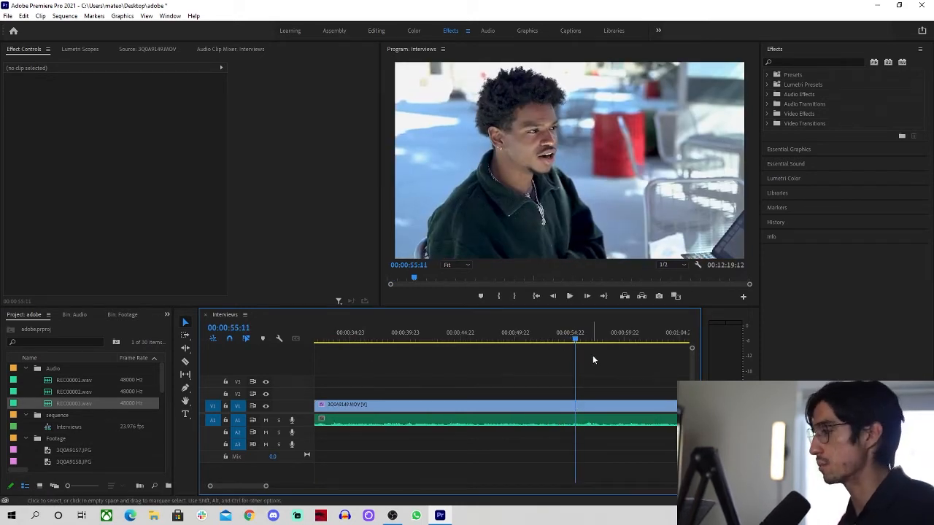
Split the interview clip at a cut point found near 00:00:53:09
{"action": "left_click", "coordinate": [558, 337]}
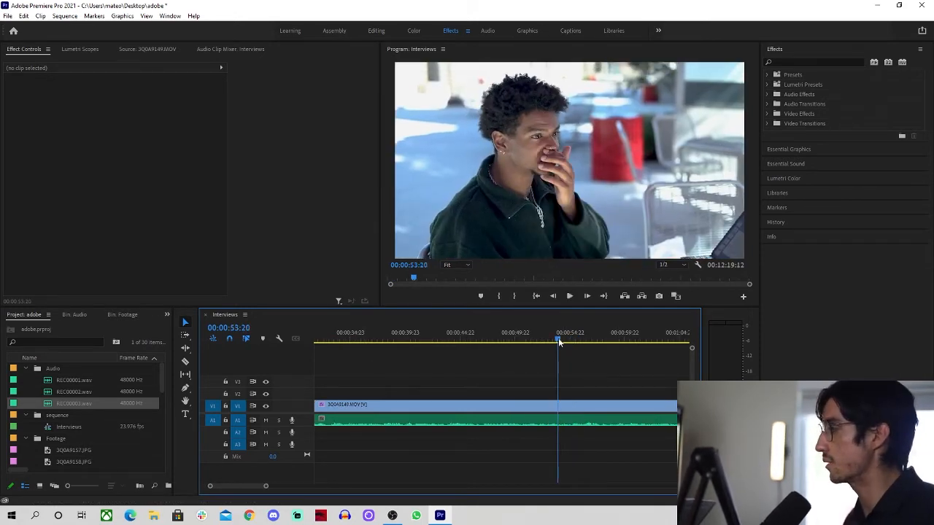
{"action": "left_click", "coordinate": [552, 340]}
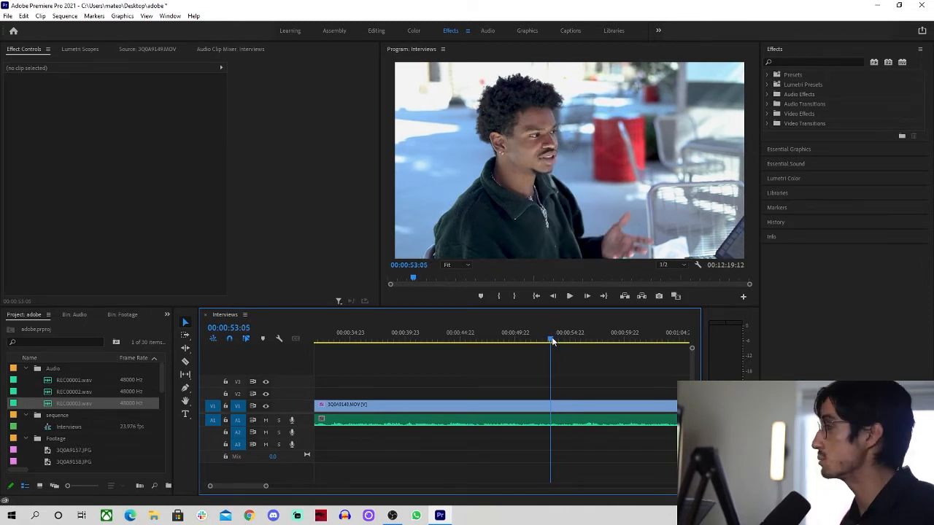
{"action": "left_click_drag", "start_coordinate": [554, 340], "coordinate": [553, 338]}
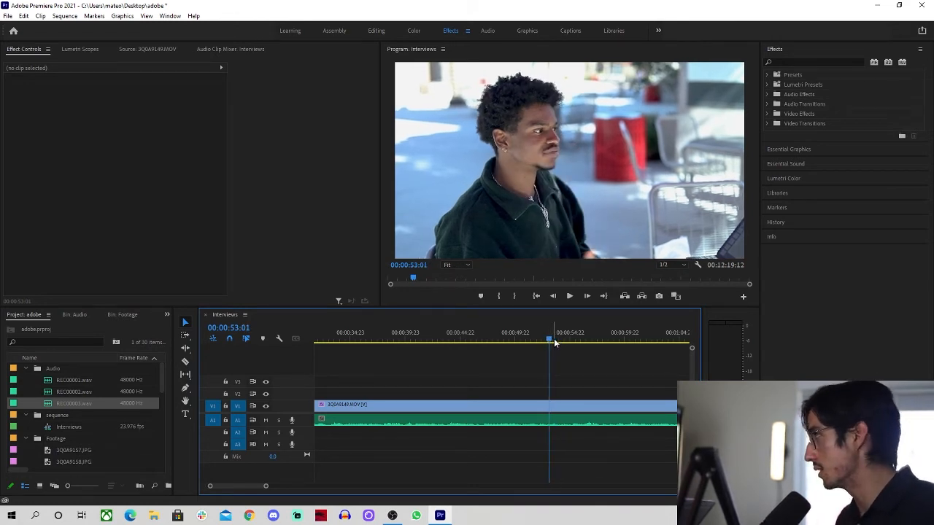
{"action": "key", "text": "space"}
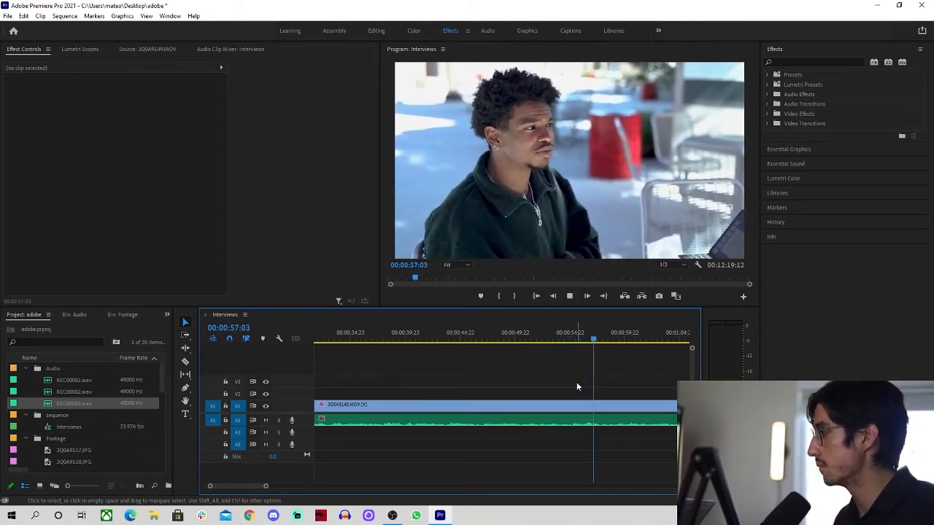
{"action": "key", "text": "space"}
{"action": "key", "text": "c"}
{"action": "key", "text": "space"}
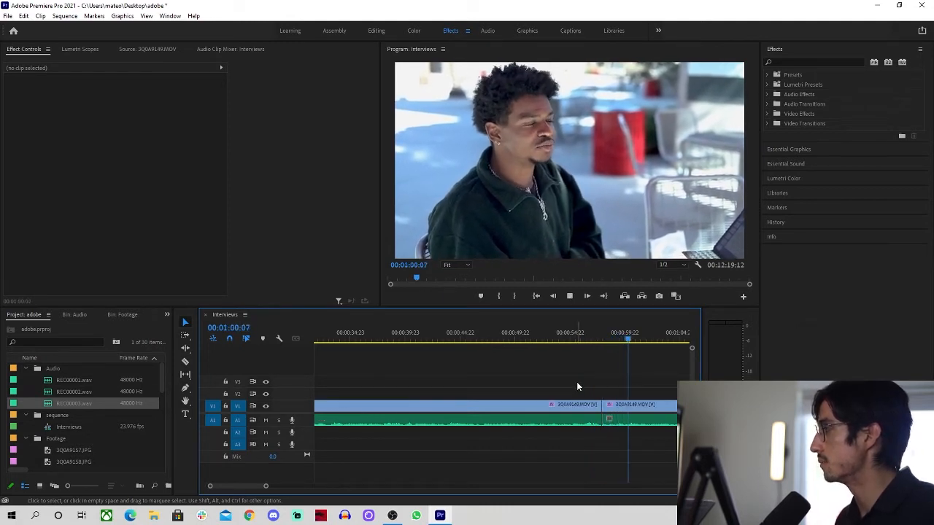
{"action": "key", "text": "space"}
Ripple-trim the interview at two further points, review playback and save the project
{"action": "left_click", "coordinate": [618, 340]}
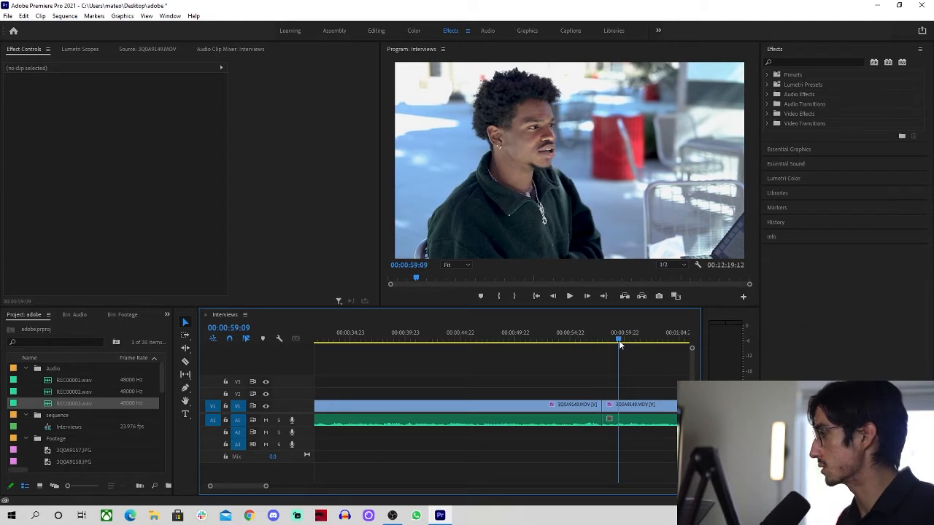
{"action": "key", "text": "q"}
{"action": "key", "text": "space"}
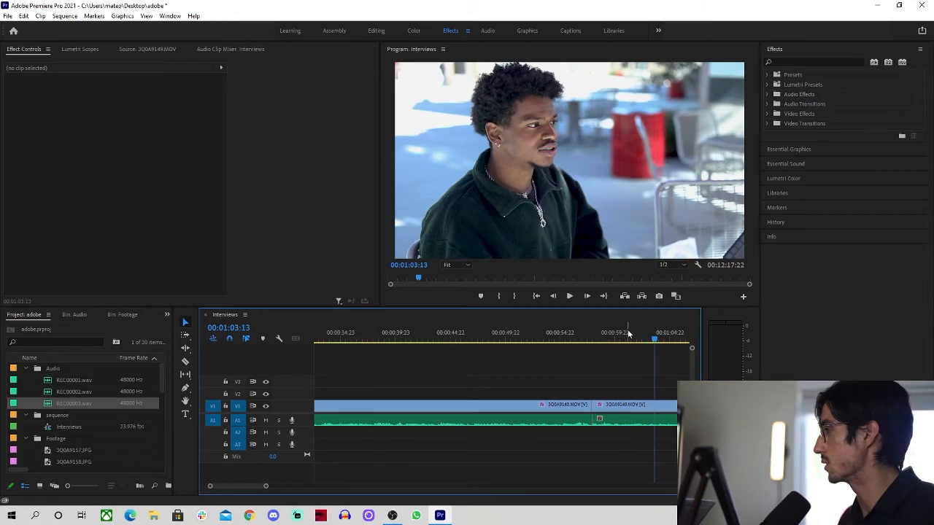
{"action": "left_click", "coordinate": [629, 335]}
{"action": "key", "text": "q"}
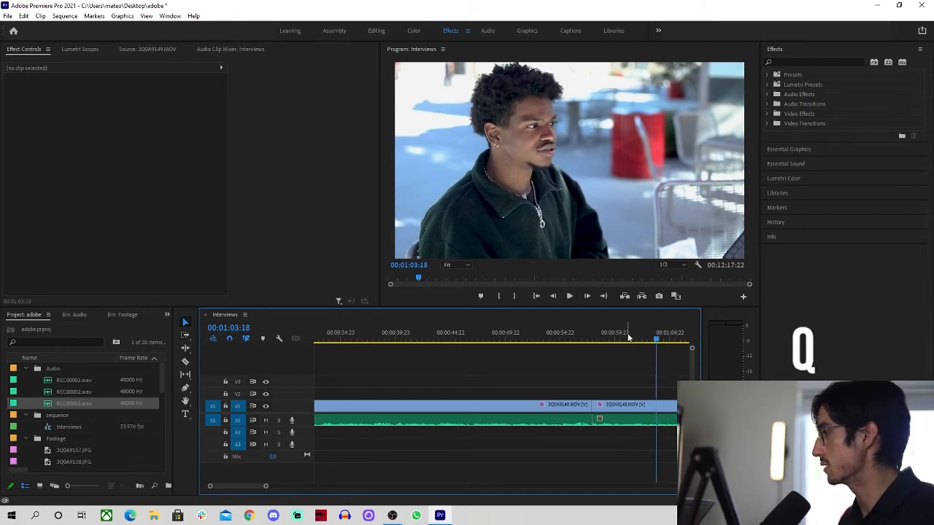
{"action": "key", "text": "space"}
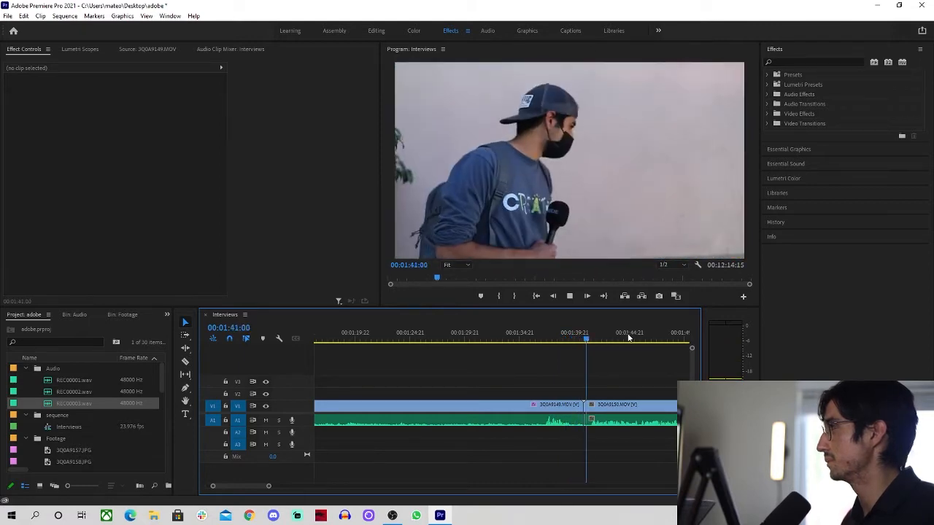
{"action": "key", "text": "space"}
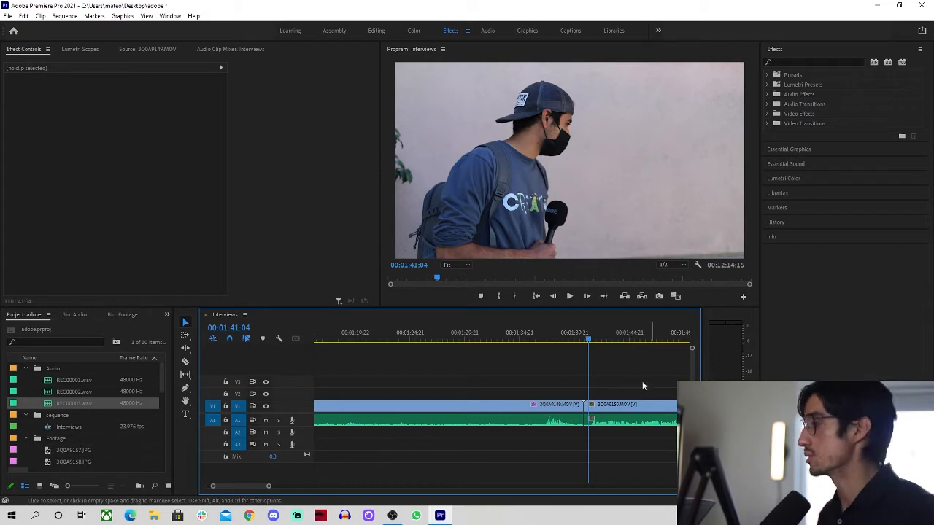
{"action": "key", "text": "ctrl+s"}
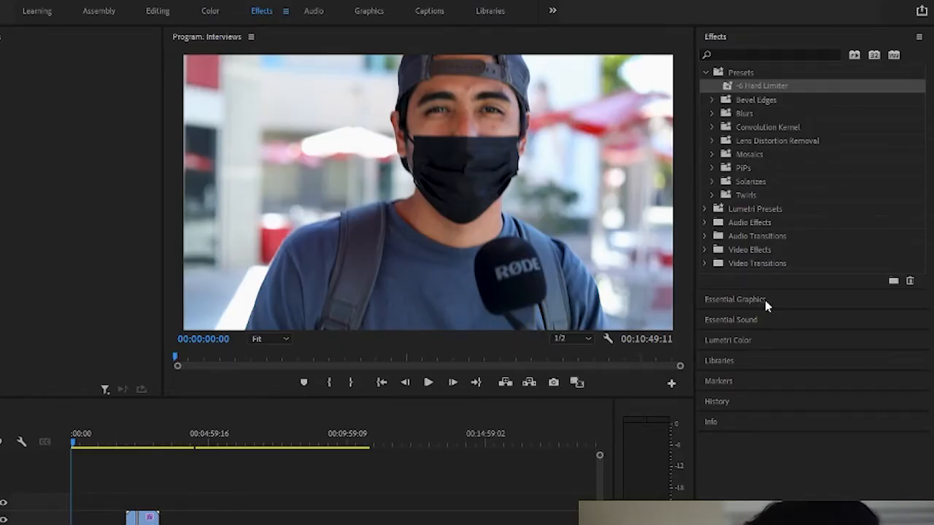
Drag the Classic Lower Third One Line template from Essential Graphics onto track V2
{"action": "left_click", "coordinate": [776, 307]}
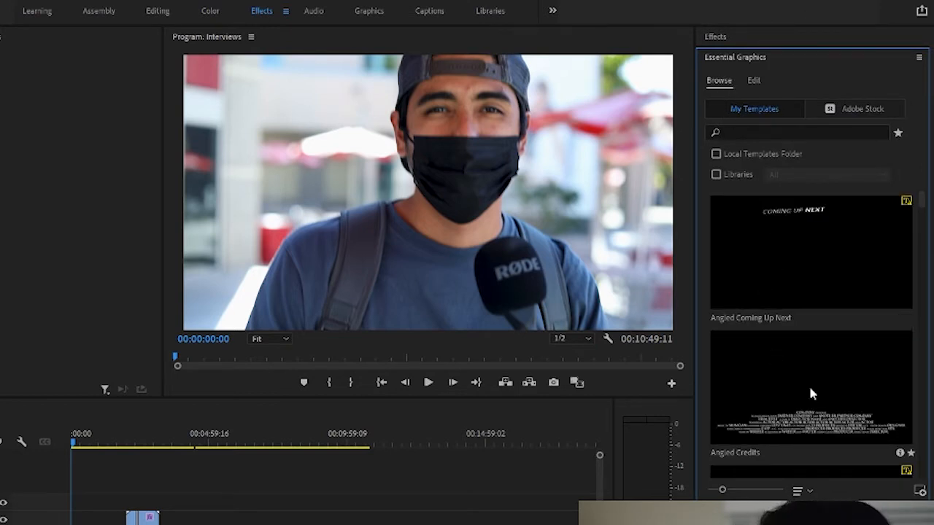
{"action": "scroll", "coordinate": [844, 398], "scroll_direction": "down", "scroll_amount": 10}
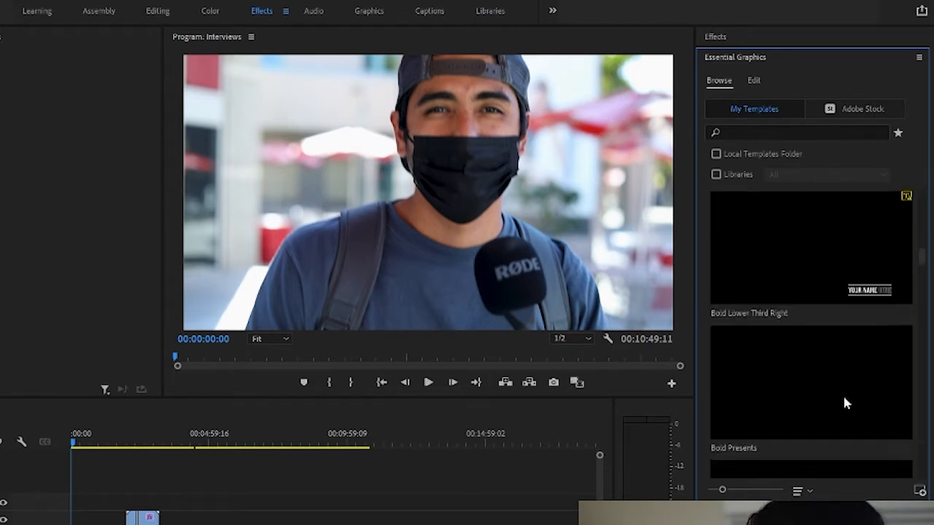
{"action": "scroll", "coordinate": [844, 398], "scroll_direction": "down", "scroll_amount": 5}
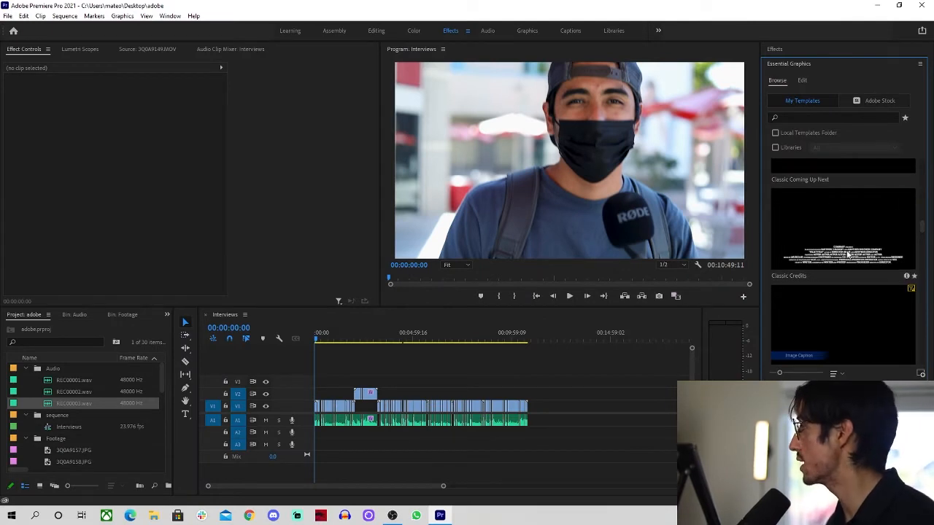
{"action": "scroll", "coordinate": [849, 257], "scroll_direction": "up", "scroll_amount": 6}
{"action": "scroll", "coordinate": [848, 260], "scroll_direction": "down", "scroll_amount": 8}
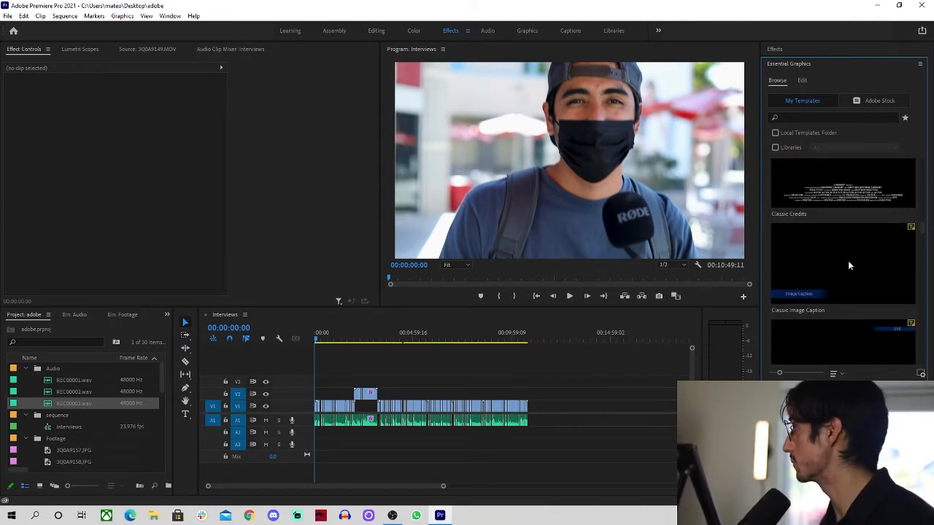
{"action": "scroll", "coordinate": [848, 261], "scroll_direction": "down", "scroll_amount": 3}
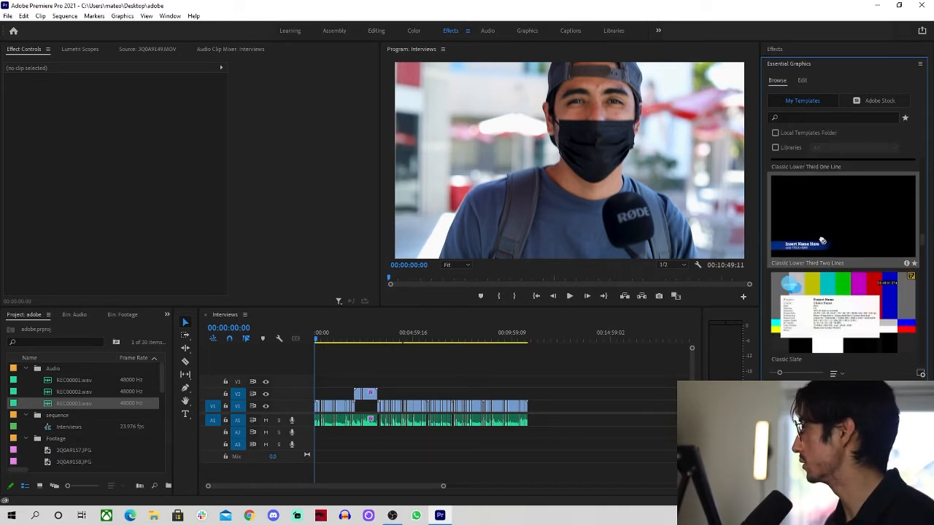
{"action": "left_click_drag", "start_coordinate": [832, 227], "coordinate": [314, 395]}
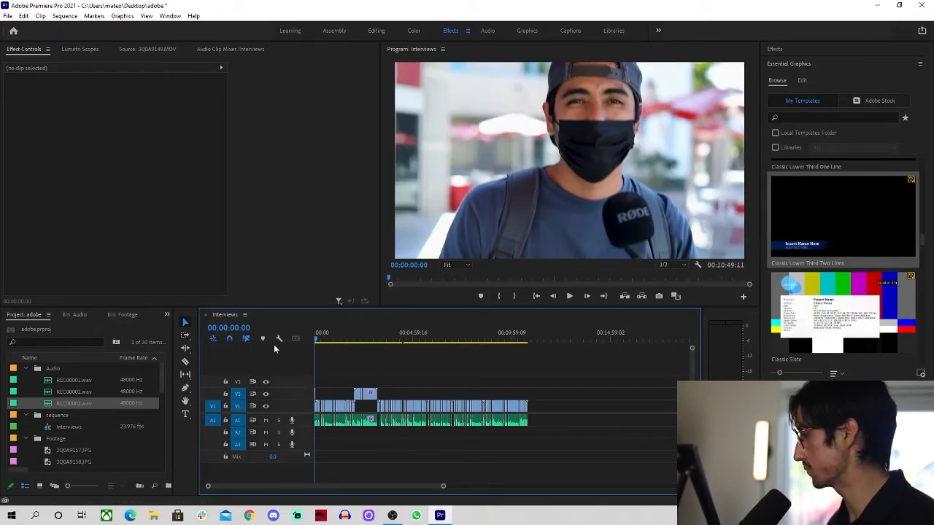
Replace the Insert Name Here placeholder with the interviewee's name
{"action": "scroll", "coordinate": [324, 389], "scroll_direction": "up", "scroll_amount": 10, "text": "alt"}
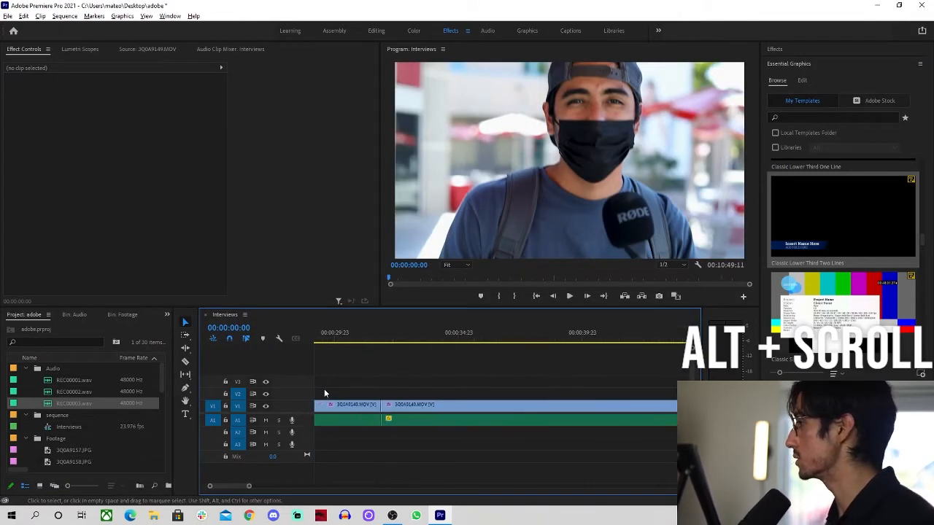
{"action": "key", "text": "space"}
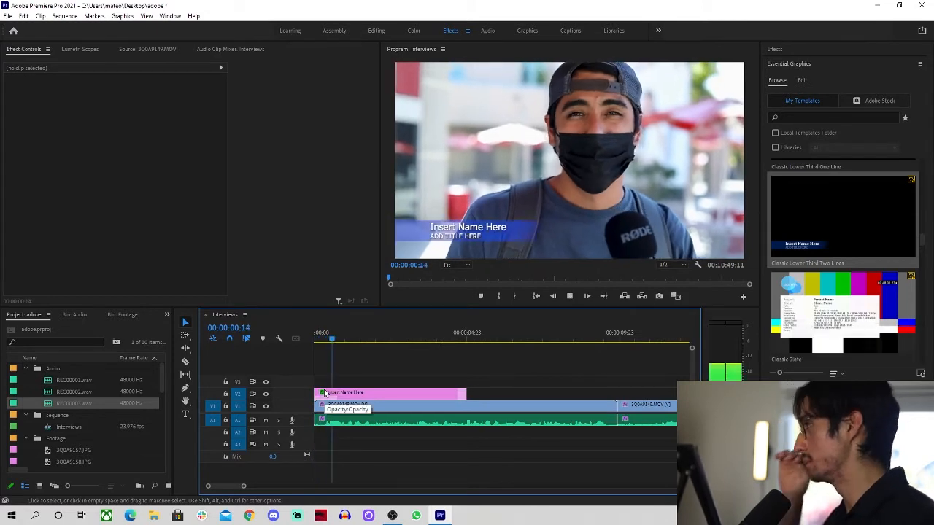
{"action": "key", "text": "space"}
{"action": "left_click", "coordinate": [380, 396]}
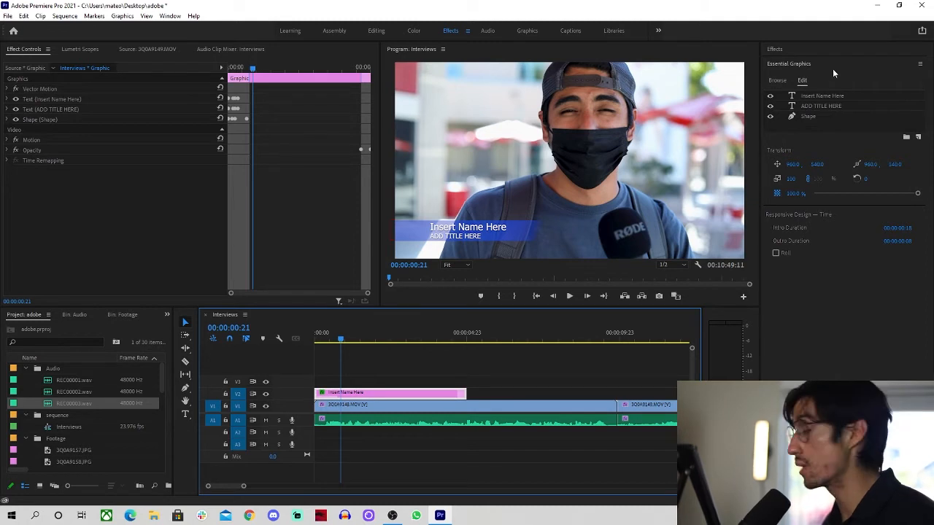
{"action": "left_click", "coordinate": [819, 96]}
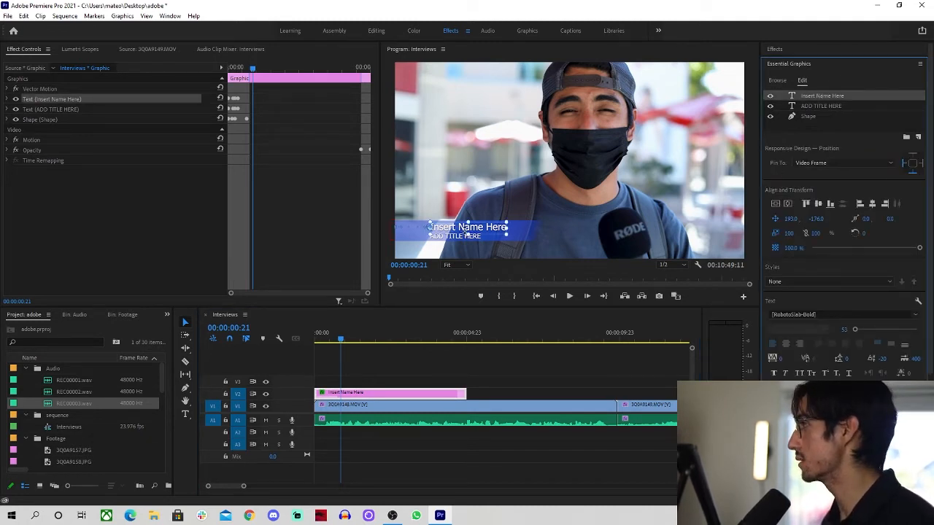
{"action": "double_click", "coordinate": [465, 229]}
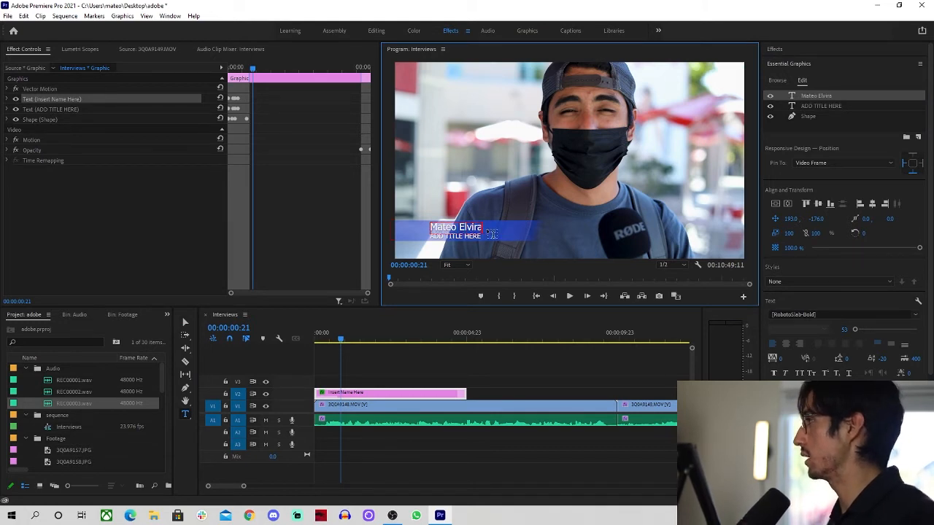
Replace the ADD TITLE HERE line with 'CEO' followed by the company name
{"action": "left_click", "coordinate": [823, 107]}
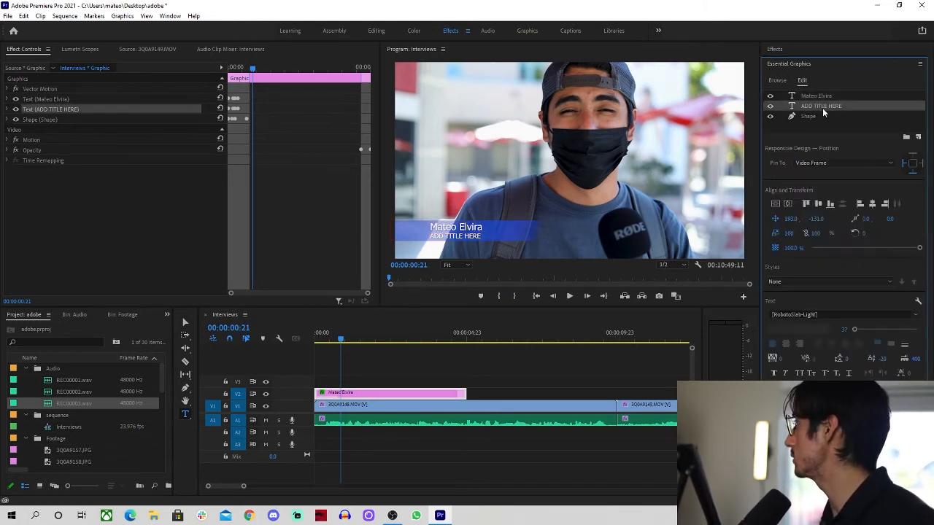
{"action": "triple_click", "coordinate": [450, 237]}
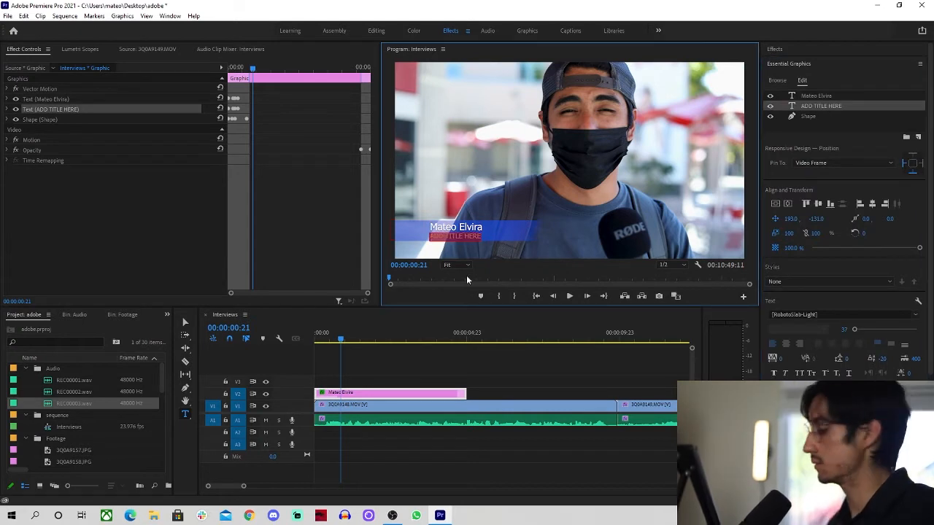
{"action": "type", "text": "CEO Elvira Media"}
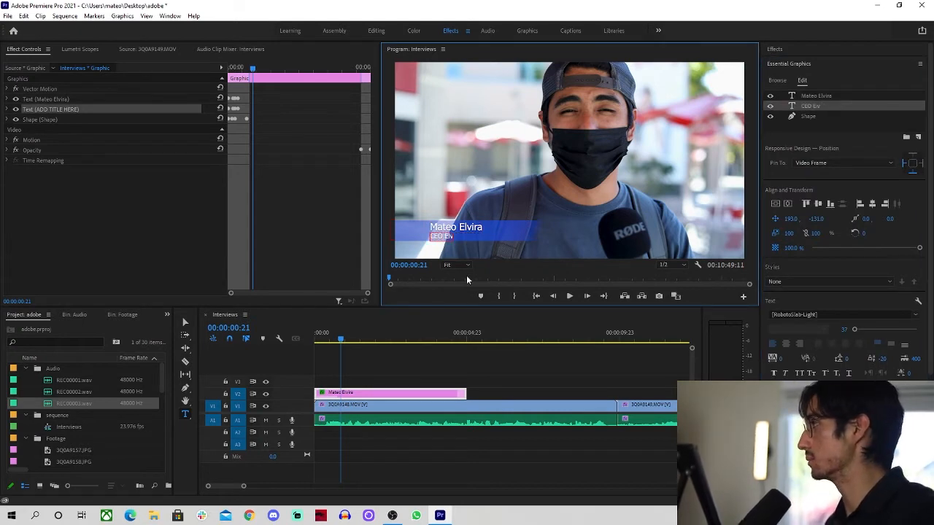
{"action": "left_click", "coordinate": [808, 116]}
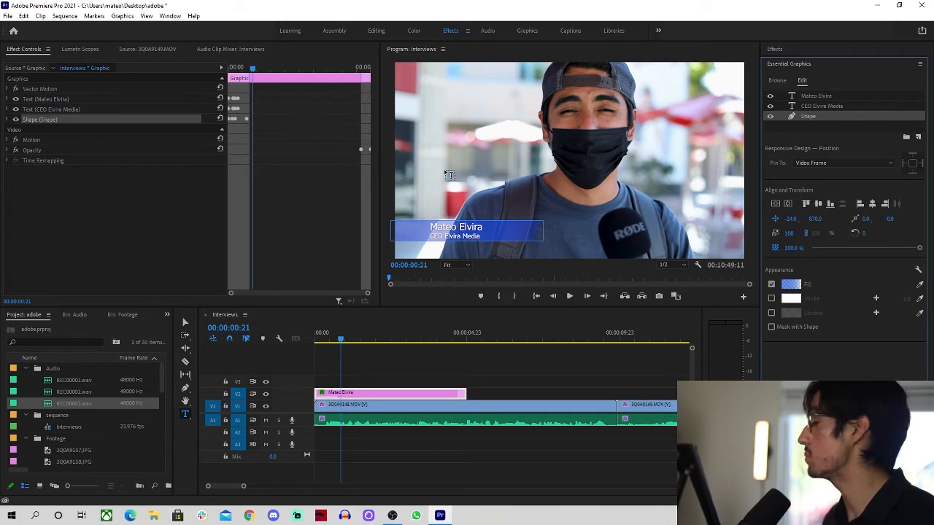
Give the lower-third bar a blue linear gradient fill, preview from the start, and save
{"action": "left_click", "coordinate": [795, 285]}
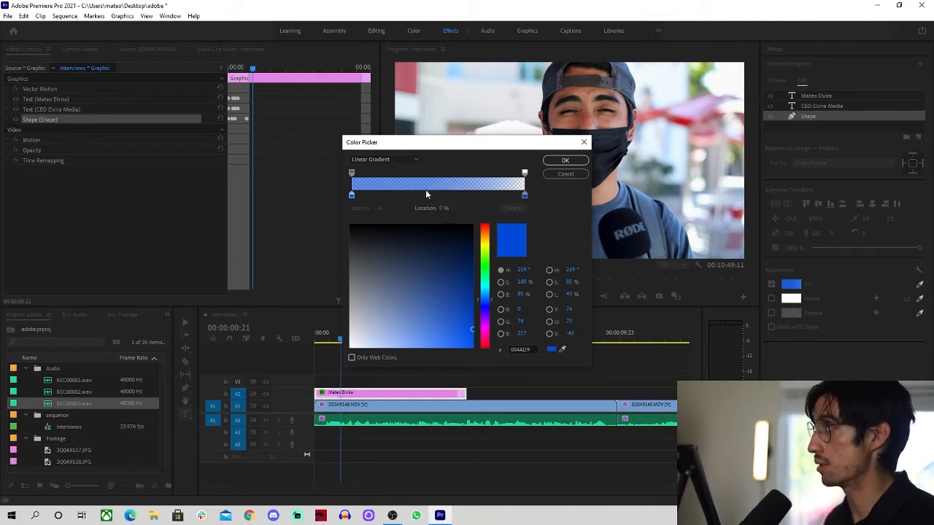
{"action": "left_click", "coordinate": [565, 160]}
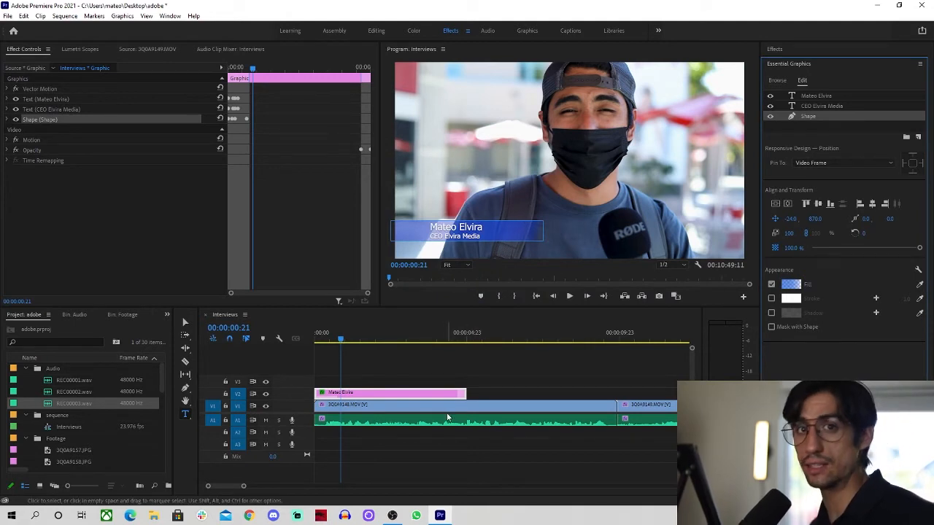
{"action": "left_click", "coordinate": [426, 358]}
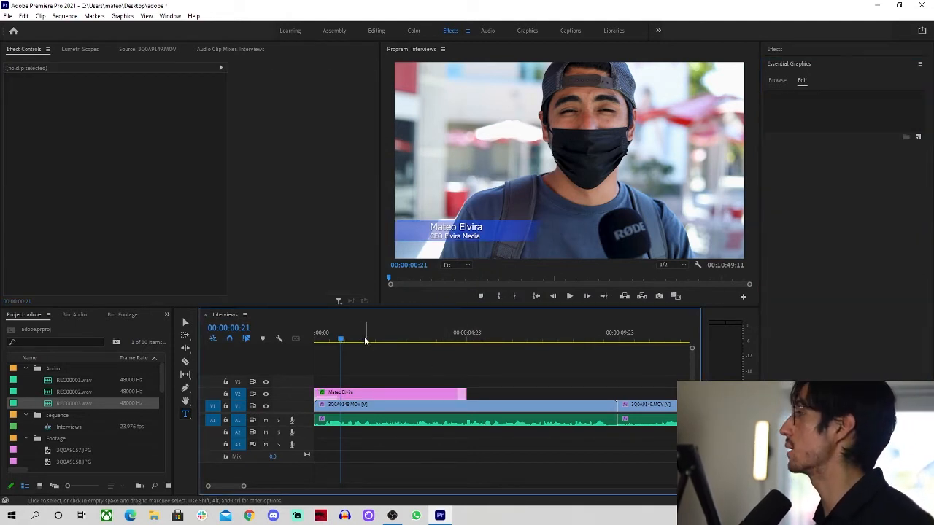
{"action": "key", "text": "Home"}
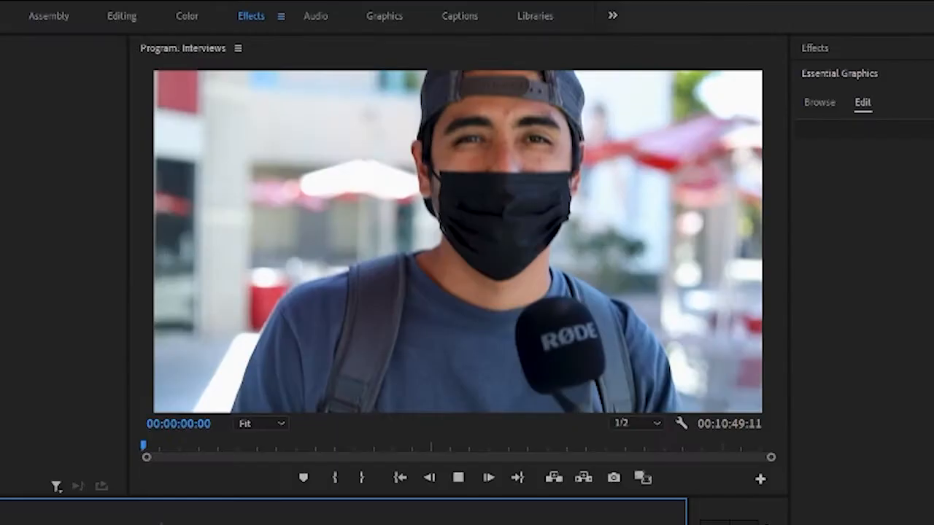
{"action": "key", "text": "space"}
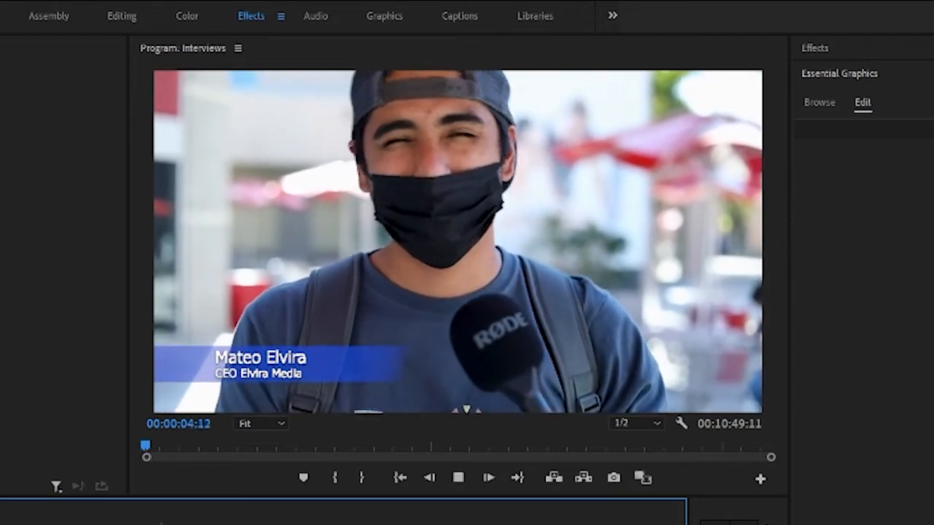
{"action": "key", "text": "space"}
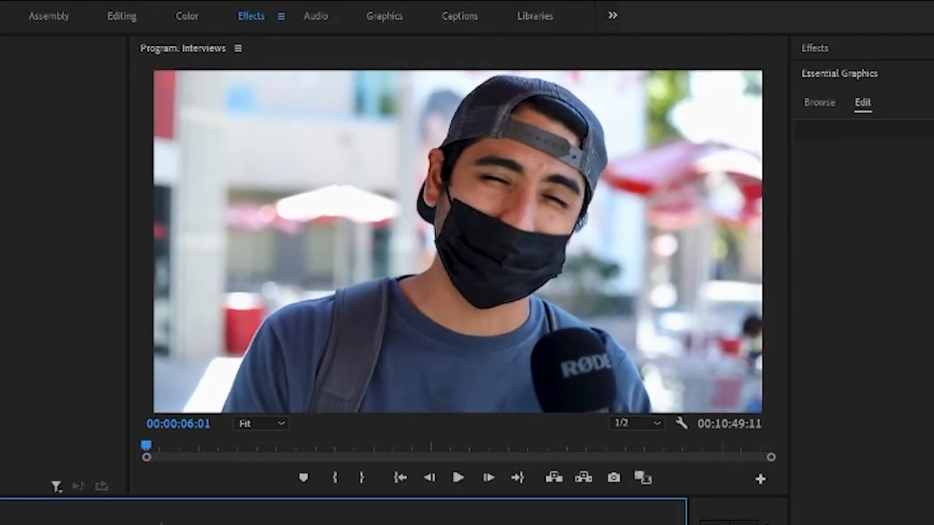
{"action": "key", "text": "ctrl+s"}
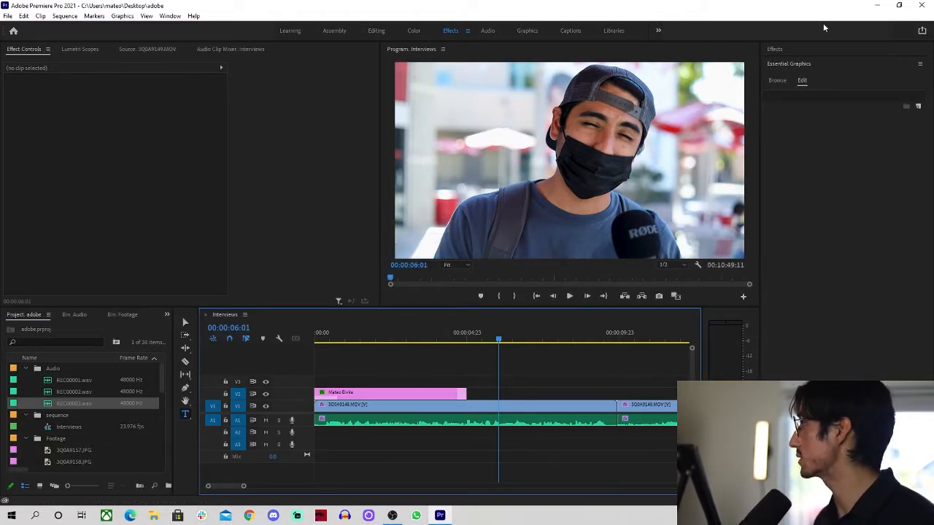
Scroll back through the graphics templates
{"action": "left_click", "coordinate": [777, 81]}
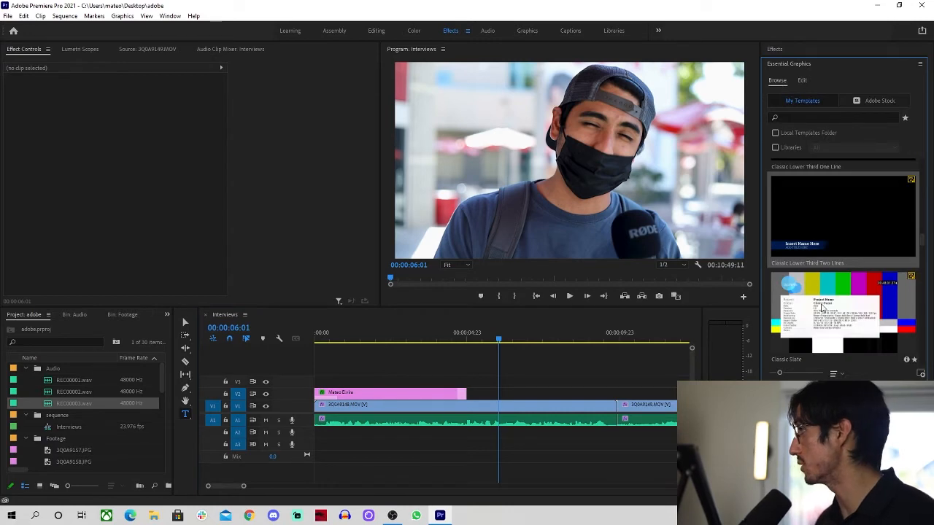
{"action": "scroll", "coordinate": [822, 307], "scroll_direction": "down", "scroll_amount": 10}
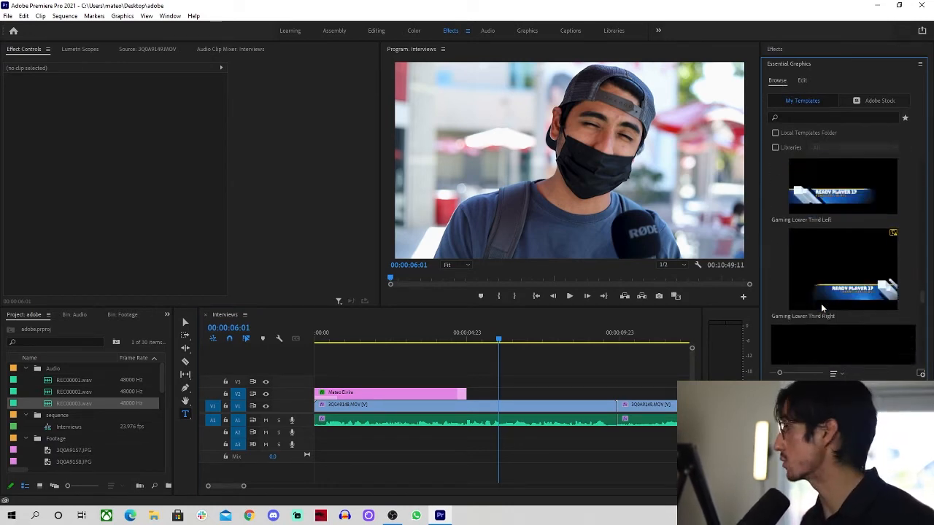
{"action": "scroll", "coordinate": [820, 304], "scroll_direction": "down", "scroll_amount": 5}
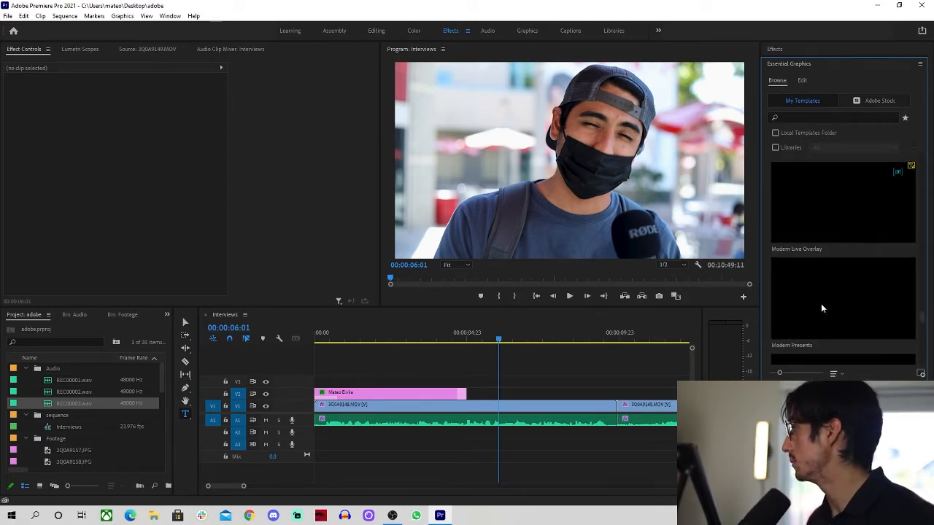
{"action": "scroll", "coordinate": [821, 304], "scroll_direction": "down", "scroll_amount": 8}
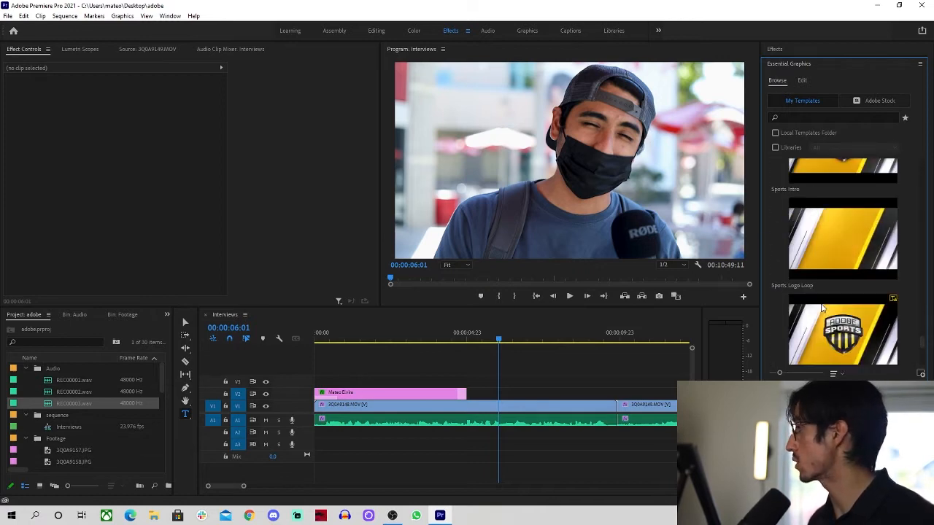
{"action": "scroll", "coordinate": [820, 303], "scroll_direction": "down", "scroll_amount": 5}
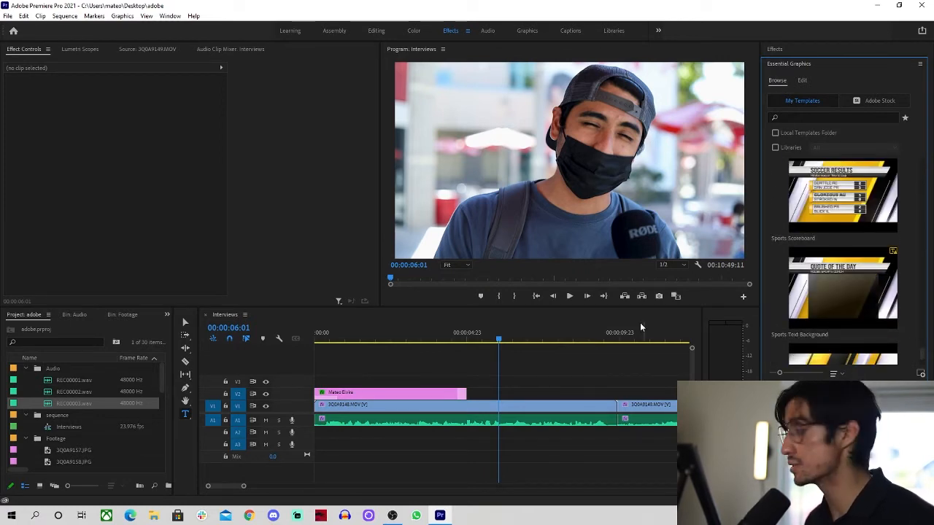
Cue the Interviews playhead back to 00:00:02:19 and switch to the Type tool
{"action": "left_click", "coordinate": [536, 372]}
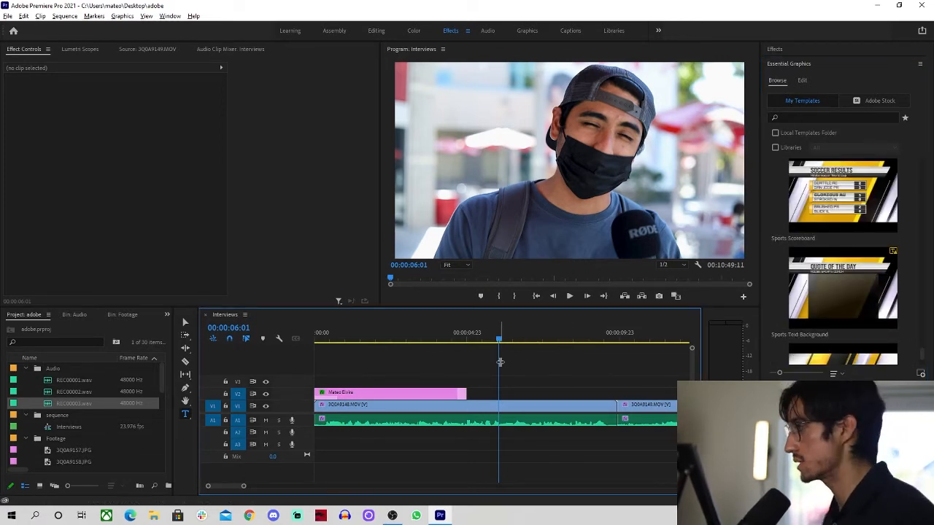
{"action": "scroll", "coordinate": [500, 362], "scroll_direction": "up", "scroll_amount": 3}
{"action": "scroll", "coordinate": [500, 362], "scroll_direction": "down", "scroll_amount": 6}
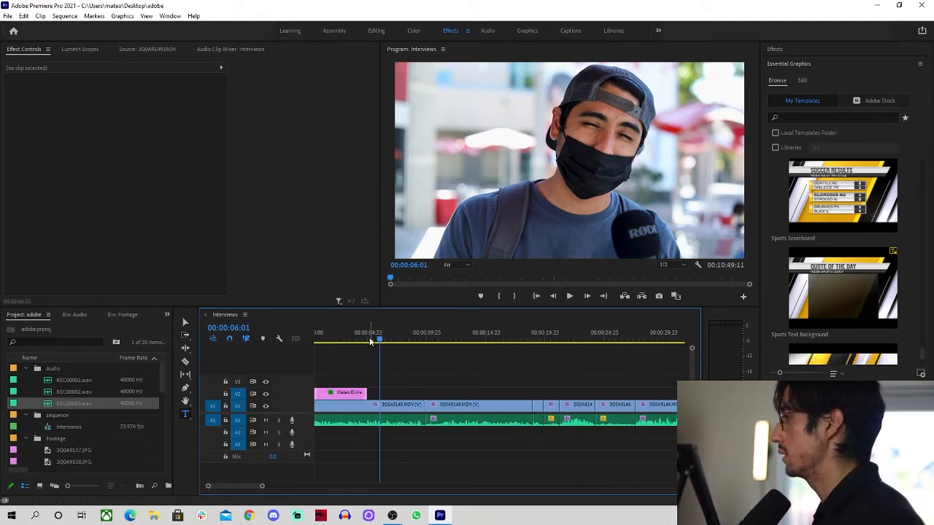
{"action": "left_click_drag", "start_coordinate": [372, 337], "coordinate": [340, 335]}
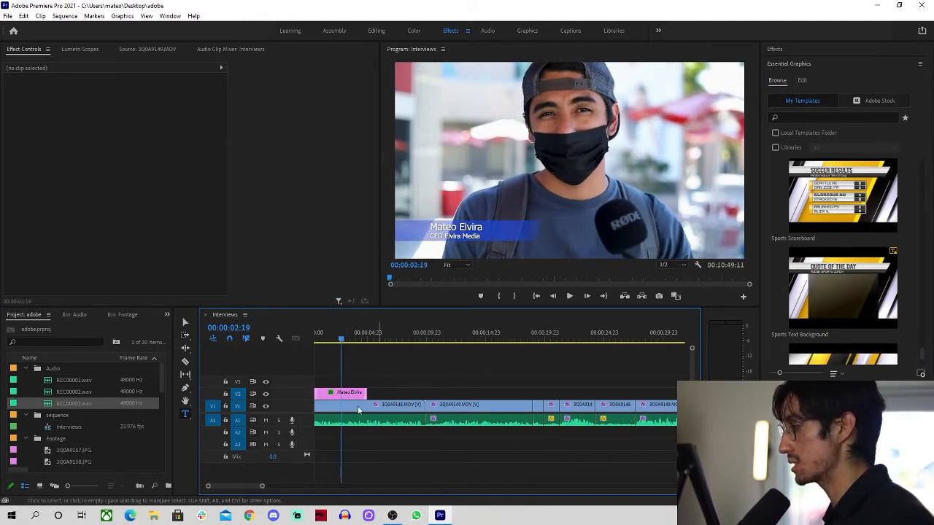
{"action": "left_click", "coordinate": [185, 414]}
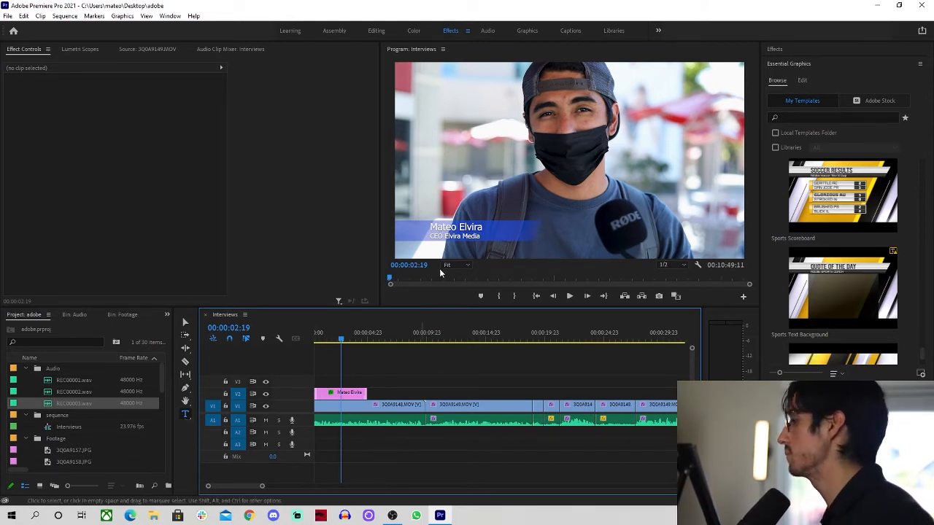
Type a CSUN title on the frame and scale it up to 800
{"action": "left_click", "coordinate": [523, 165]}
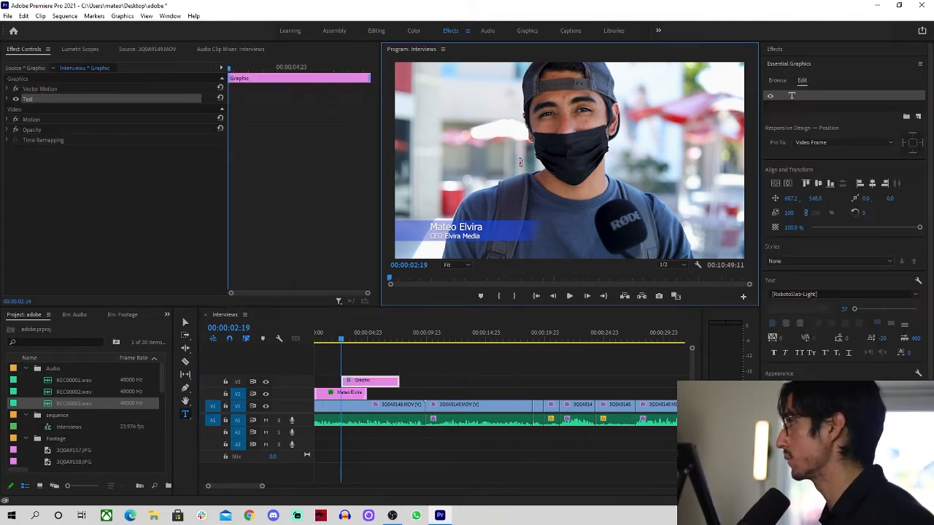
{"action": "type", "text": "CSUN"}
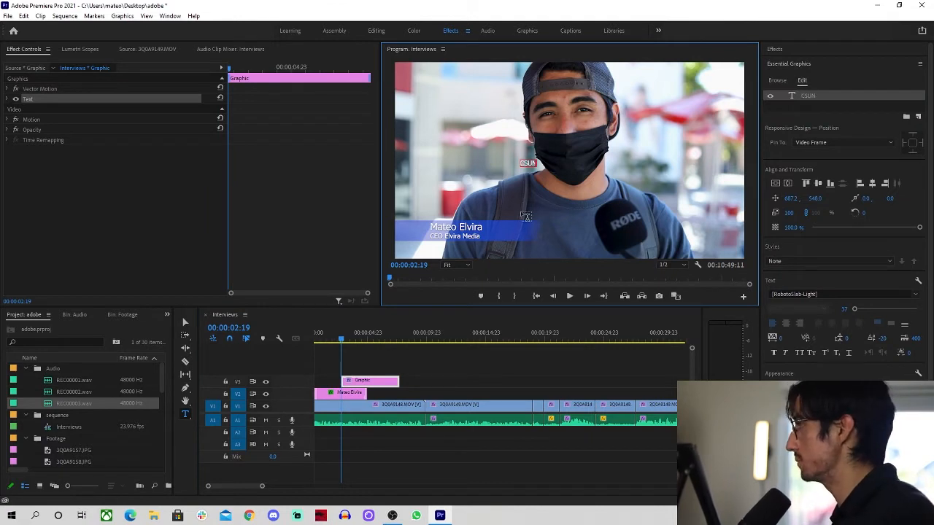
{"action": "key", "text": "Escape"}
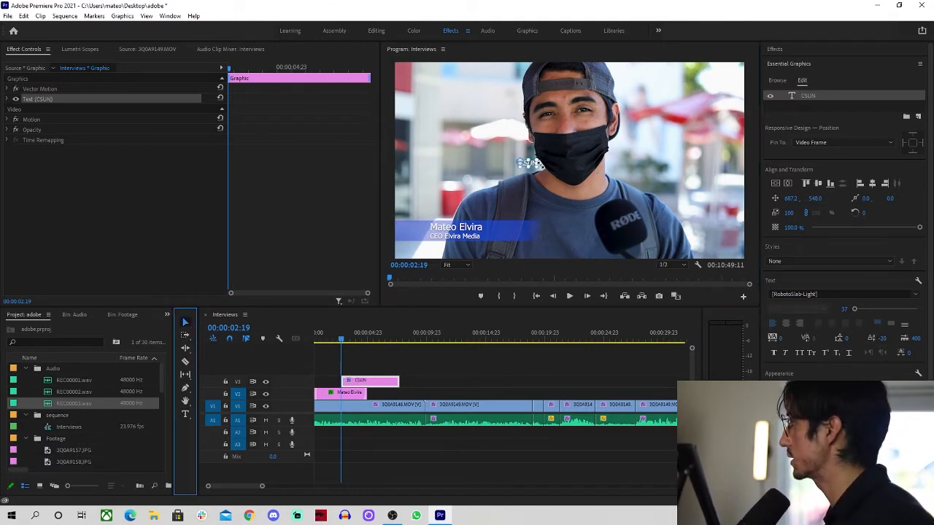
{"action": "left_click_drag", "start_coordinate": [535, 167], "coordinate": [682, 237]}
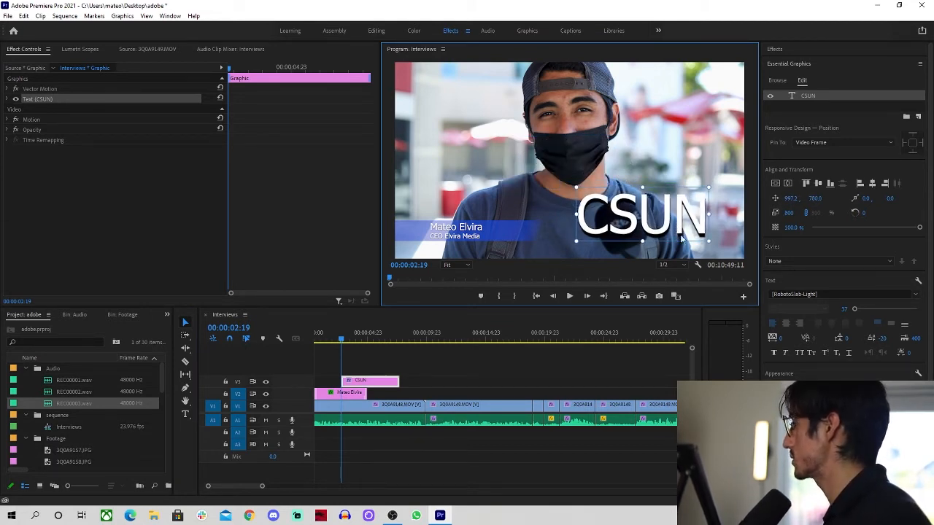
Set the CSUN text fill to a soft red in the Color Picker
{"action": "key", "text": "t"}
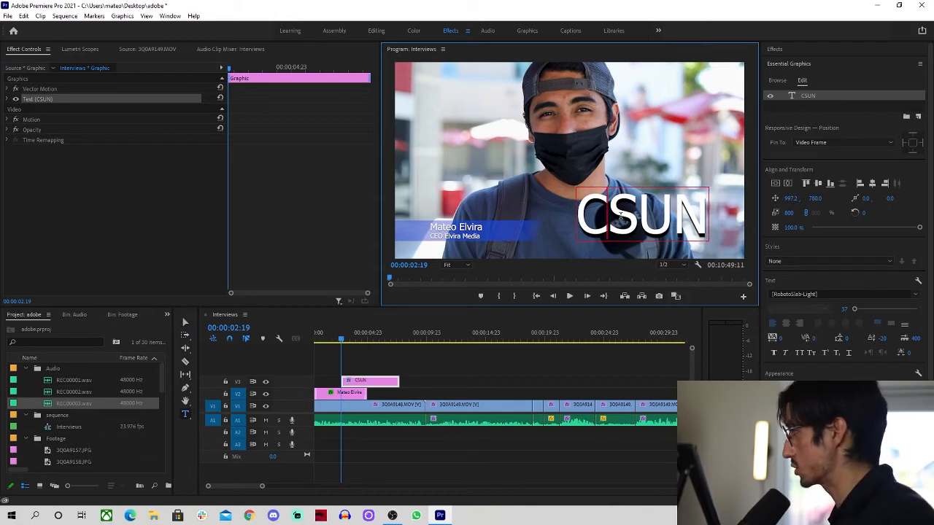
{"action": "key", "text": "ctrl+a"}
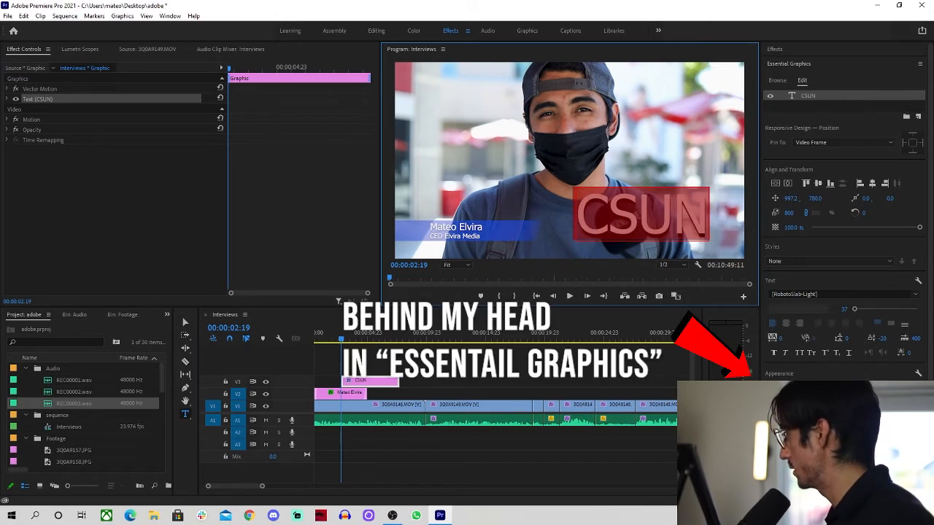
{"action": "left_click", "coordinate": [790, 388]}
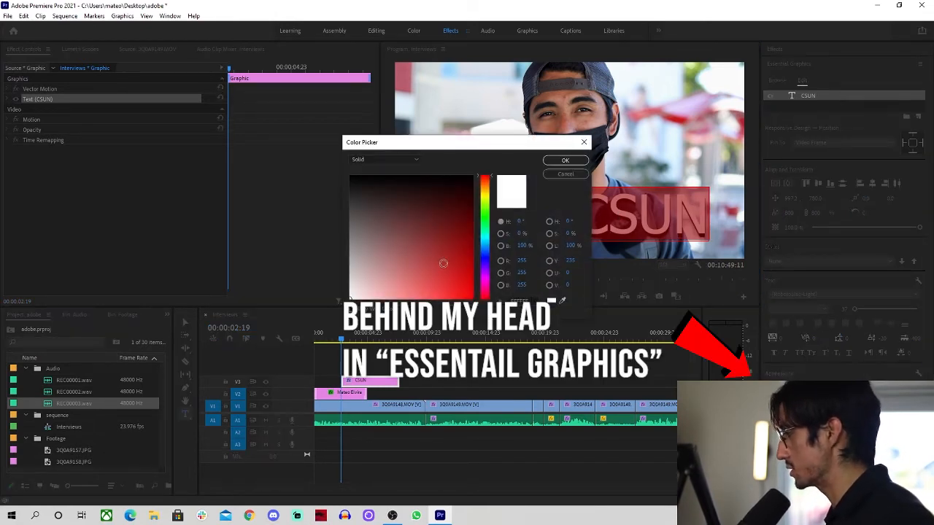
{"action": "mouse_move", "coordinate": [460, 292]}
{"action": "left_mouse_down"}
{"action": "mouse_move", "coordinate": [462, 241]}
{"action": "mouse_move", "coordinate": [466, 288]}
{"action": "left_mouse_up"}
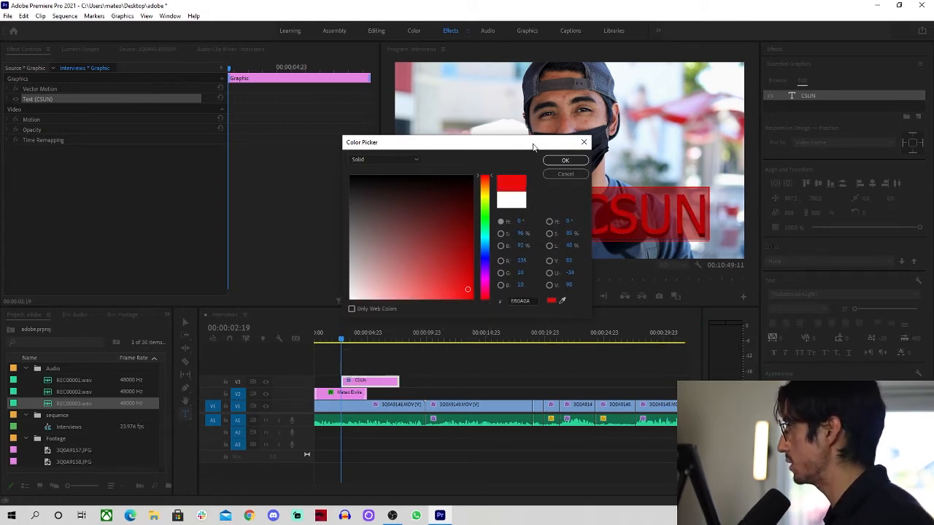
{"action": "left_click_drag", "start_coordinate": [533, 148], "coordinate": [336, 126]}
{"action": "mouse_move", "coordinate": [221, 246]}
{"action": "left_mouse_down"}
{"action": "mouse_move", "coordinate": [247, 223]}
{"action": "mouse_move", "coordinate": [237, 233]}
{"action": "mouse_move", "coordinate": [250, 247]}
{"action": "left_mouse_up"}
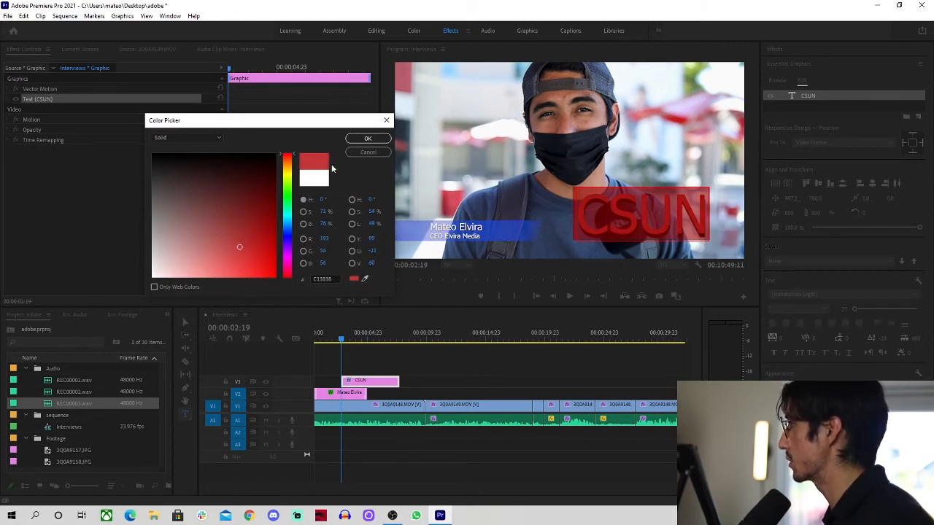
{"action": "left_click", "coordinate": [368, 139]}
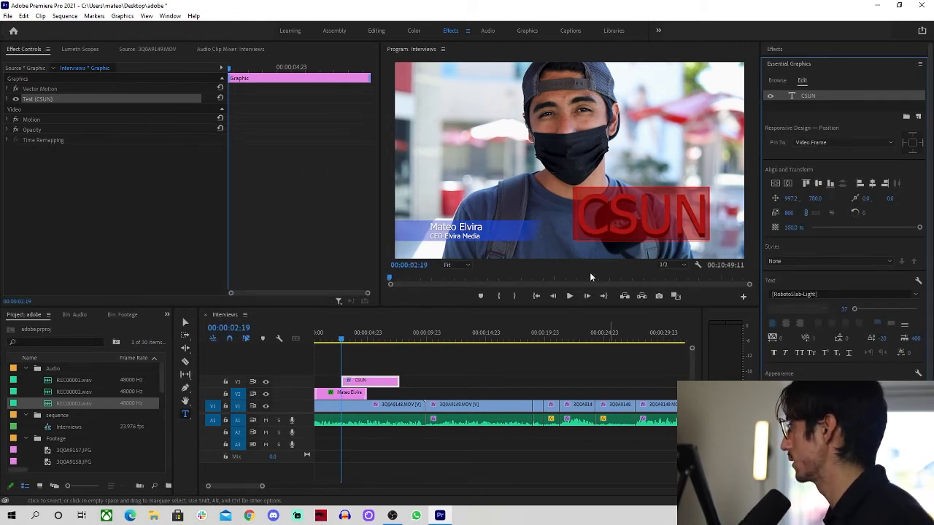
{"action": "left_click", "coordinate": [539, 378]}
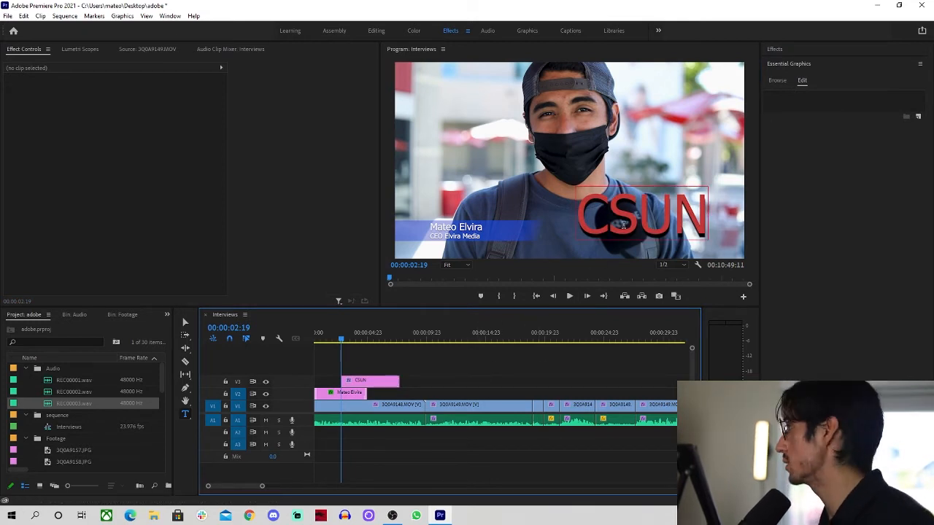
Select the CSUN graphic and expand Vector Motion to inspect Position, Scale and Rotation
{"action": "left_click", "coordinate": [185, 322]}
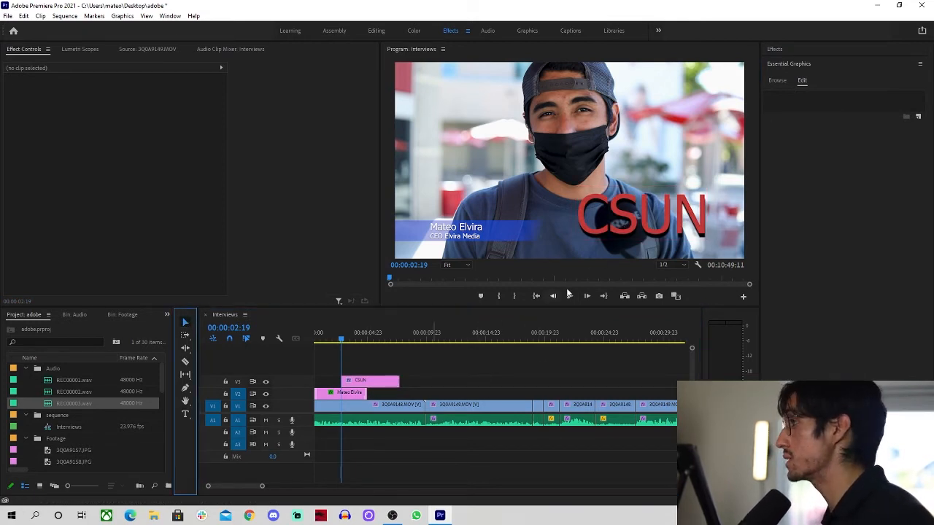
{"action": "left_click", "coordinate": [626, 214]}
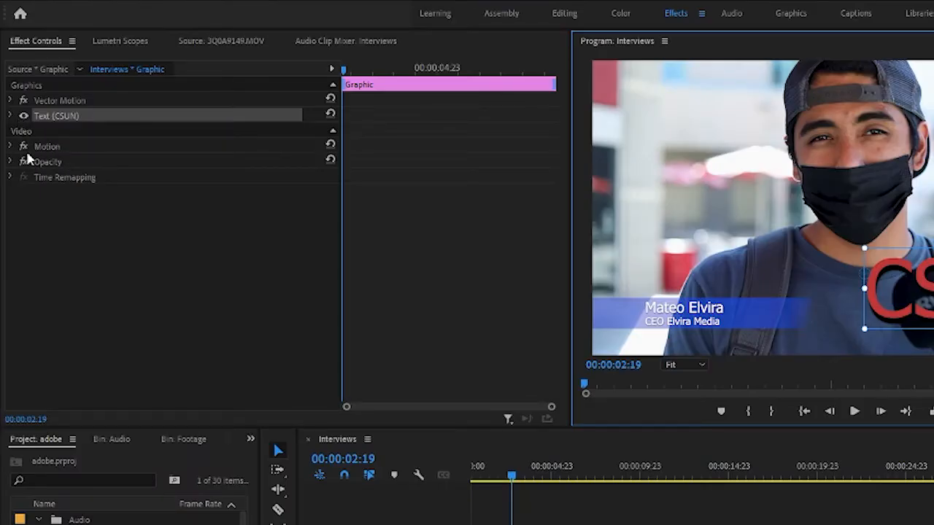
{"action": "left_click", "coordinate": [11, 100]}
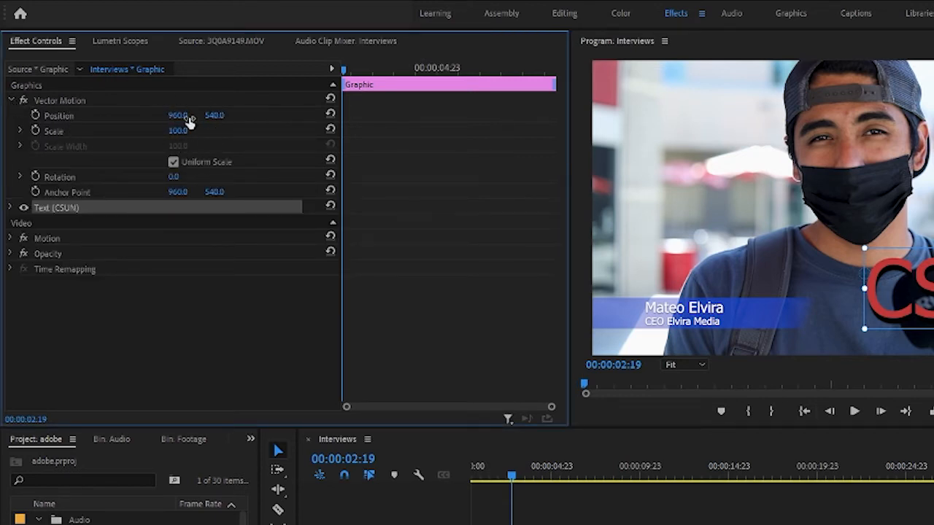
{"action": "left_click", "coordinate": [65, 117]}
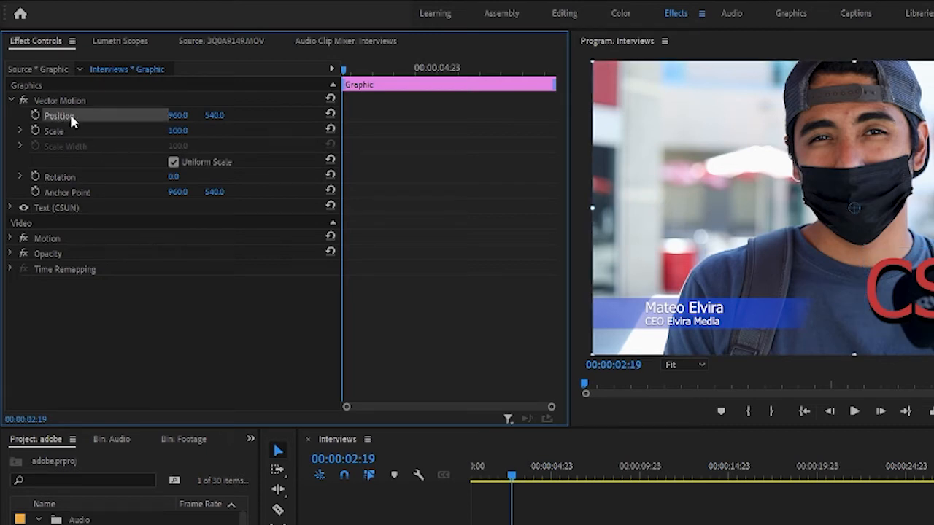
{"action": "left_click", "coordinate": [71, 132]}
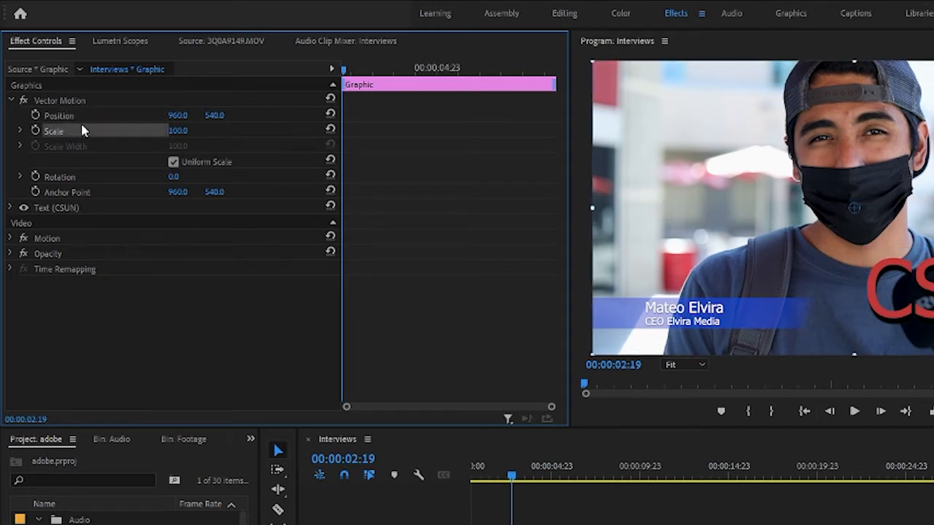
{"action": "left_click", "coordinate": [61, 178]}
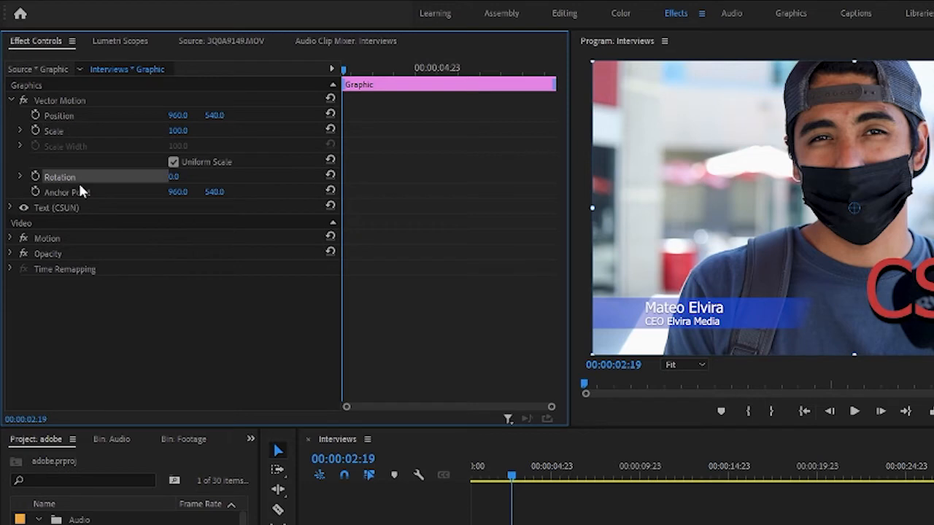
{"action": "left_click", "coordinate": [71, 133]}
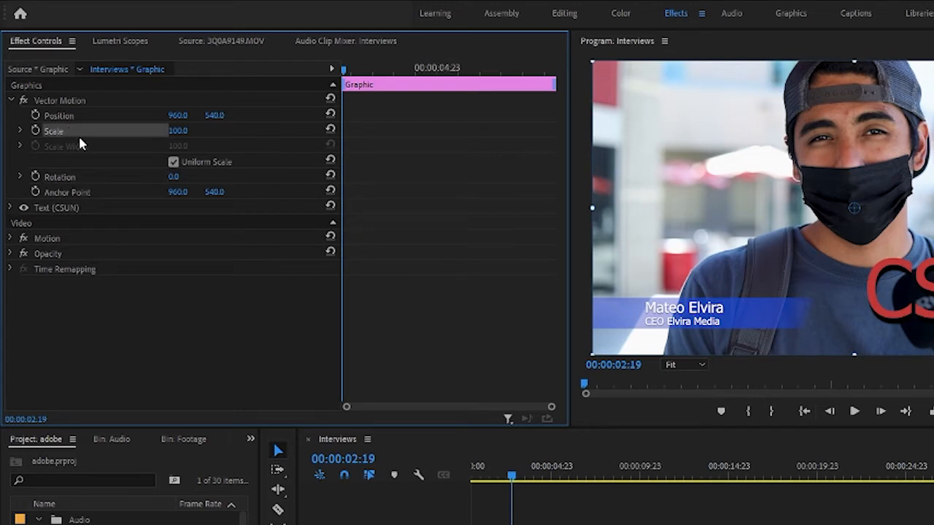
{"action": "left_click", "coordinate": [82, 178]}
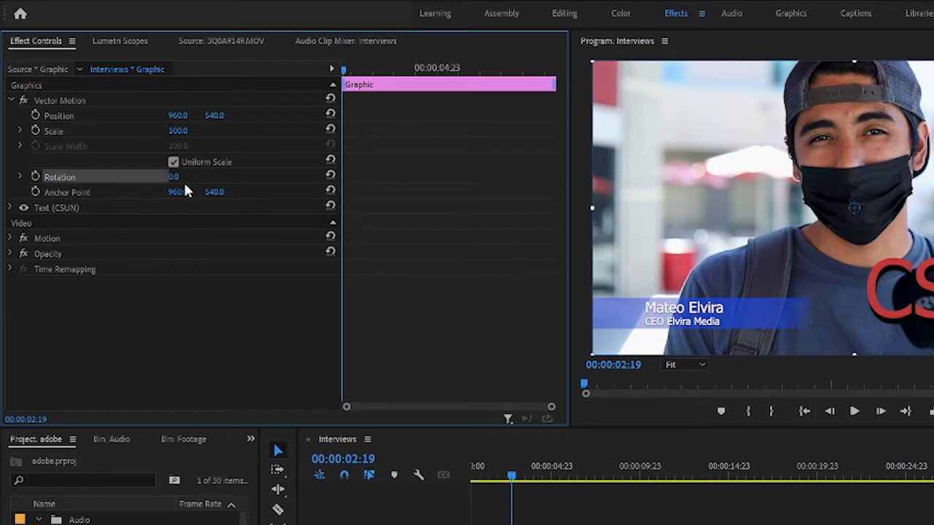
{"action": "left_click", "coordinate": [179, 253]}
Add Scale and Rotation keyframes for the CSUN title, including at 00:00:03:10
{"action": "left_click", "coordinate": [175, 221]}
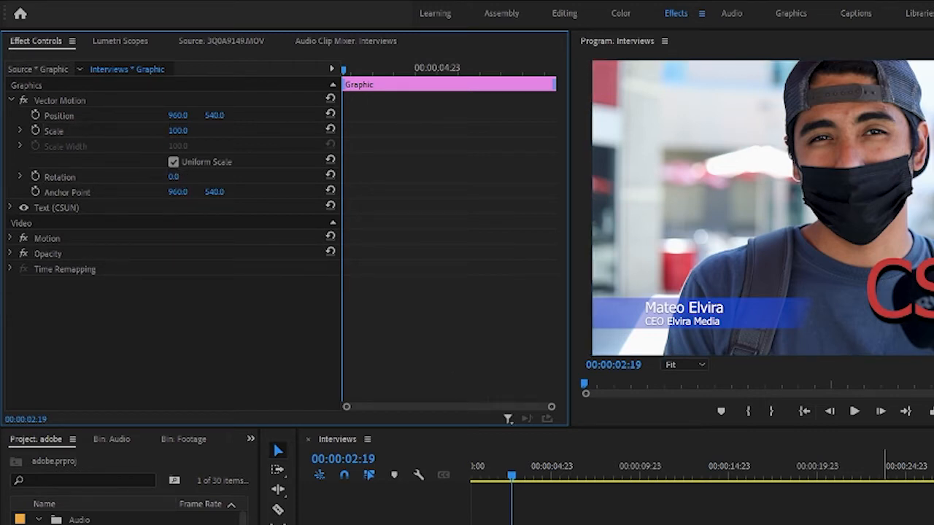
{"action": "left_click", "coordinate": [35, 176]}
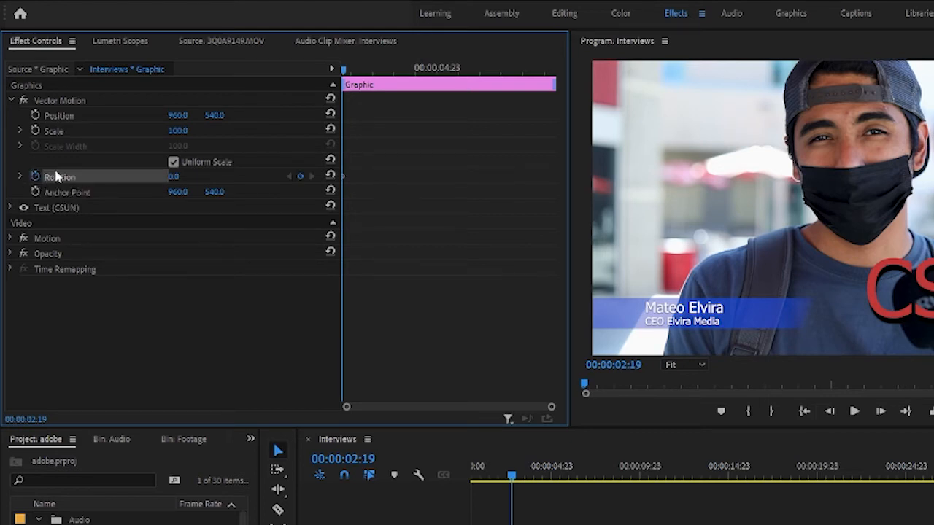
{"action": "left_click", "coordinate": [35, 129]}
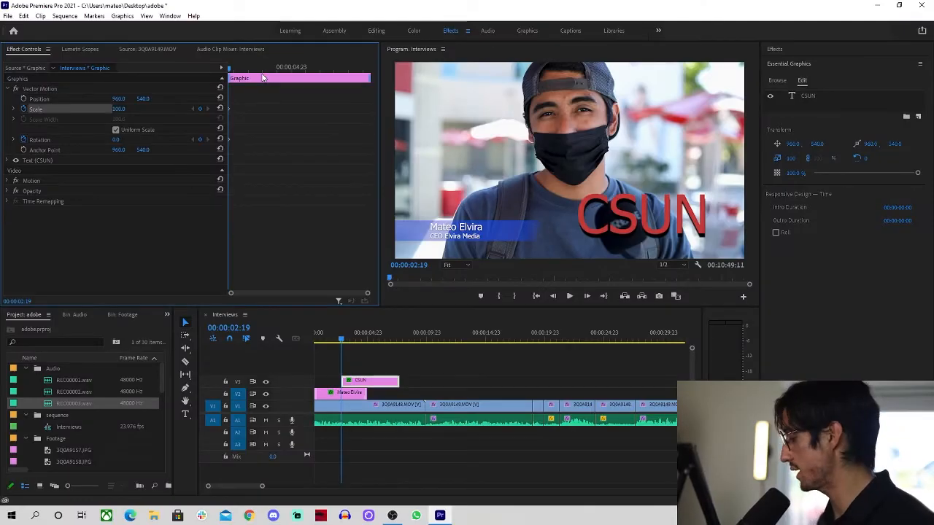
{"action": "key", "text": "Down"}
{"action": "left_click", "coordinate": [356, 339]}
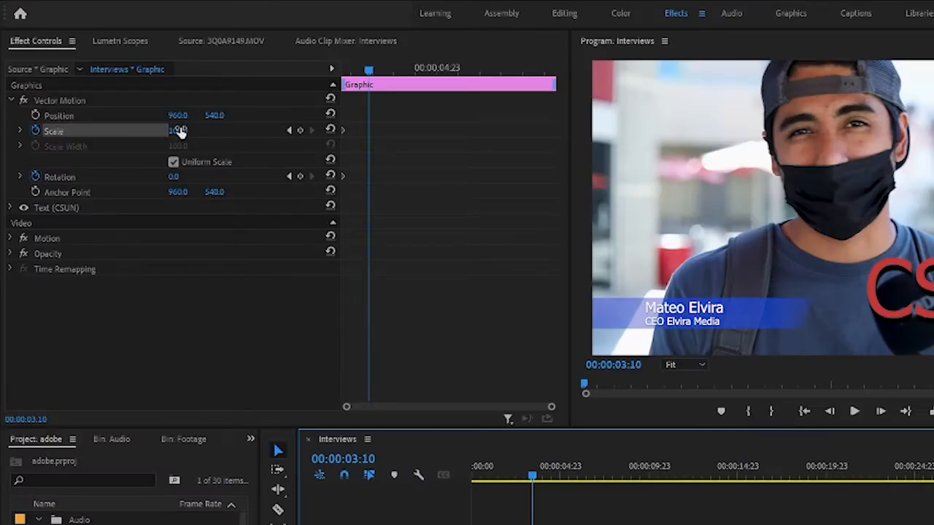
{"action": "left_click", "coordinate": [299, 131]}
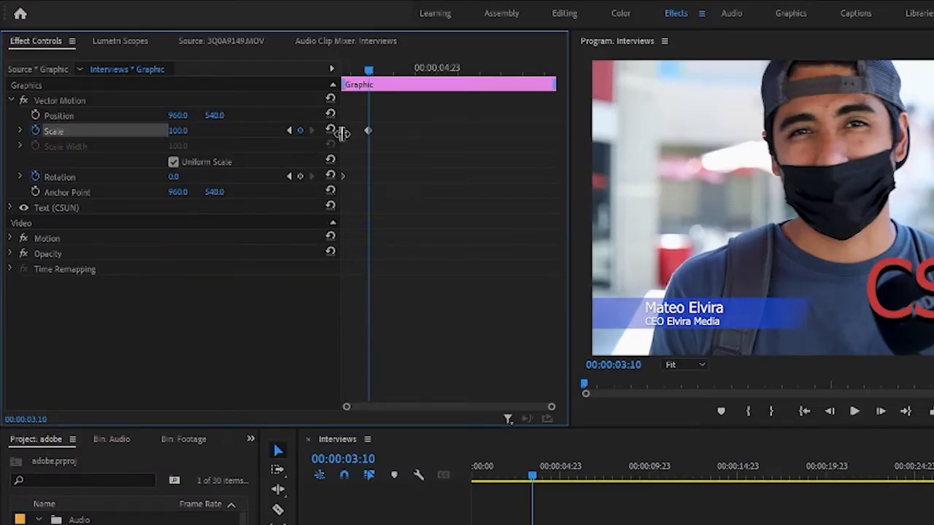
{"action": "left_click", "coordinate": [174, 176]}
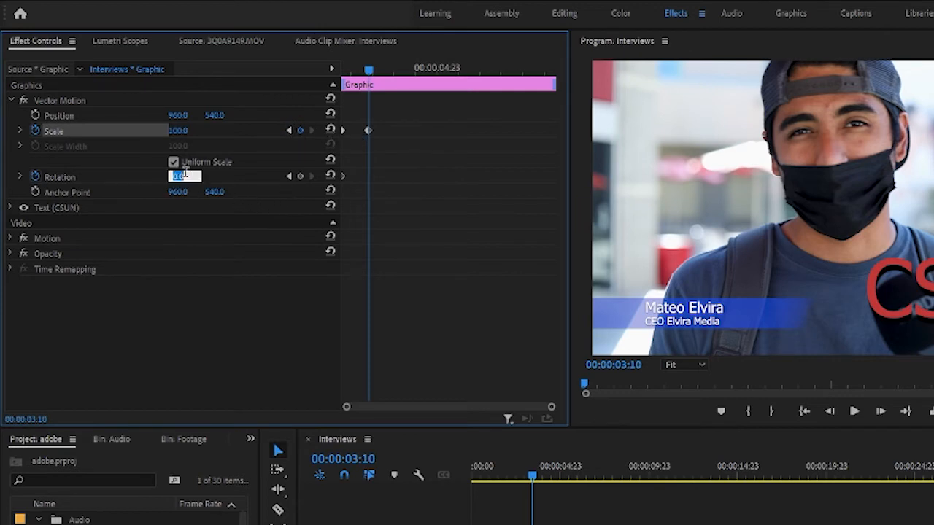
{"action": "left_click", "coordinate": [299, 175]}
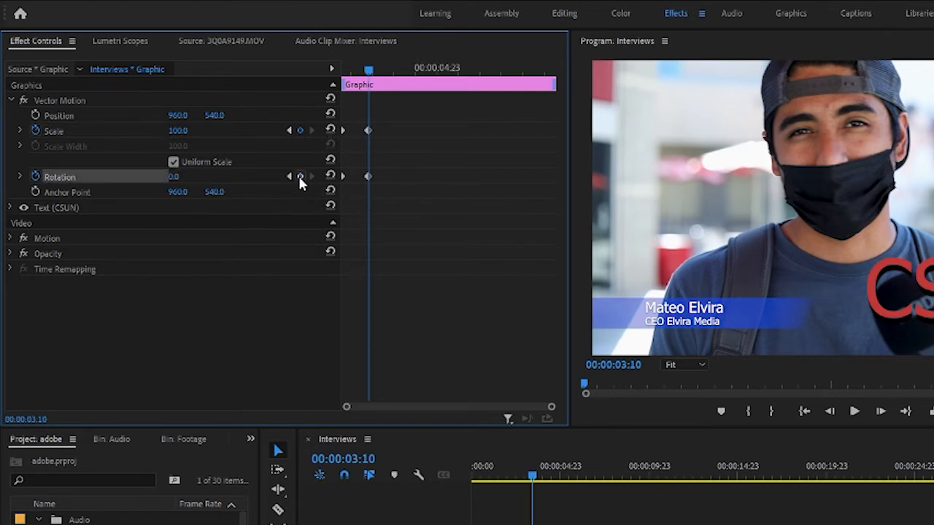
Set the starting keyframe to Rotation -360 and Scale 0, then select both keyframes
{"action": "left_click", "coordinate": [288, 175]}
{"action": "left_click", "coordinate": [184, 176]}
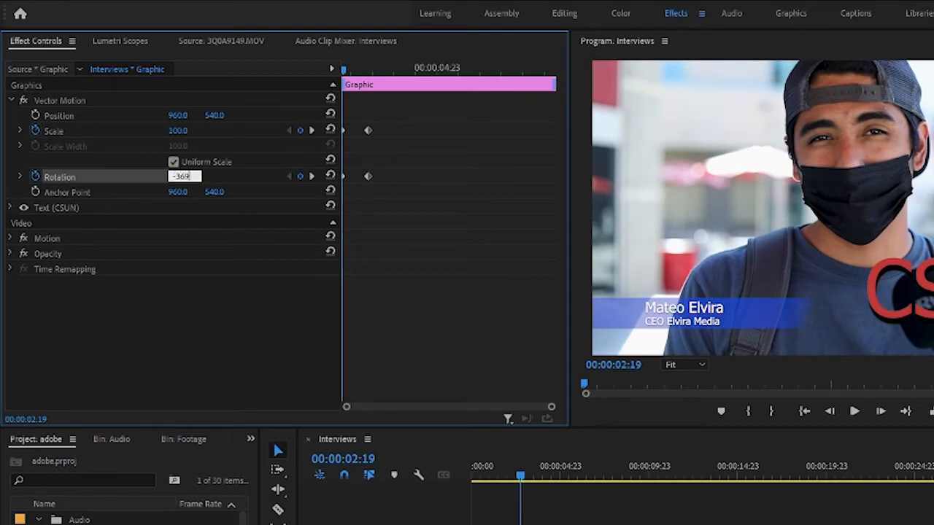
{"action": "type", "text": "-36"}
{"action": "key", "text": "Return"}
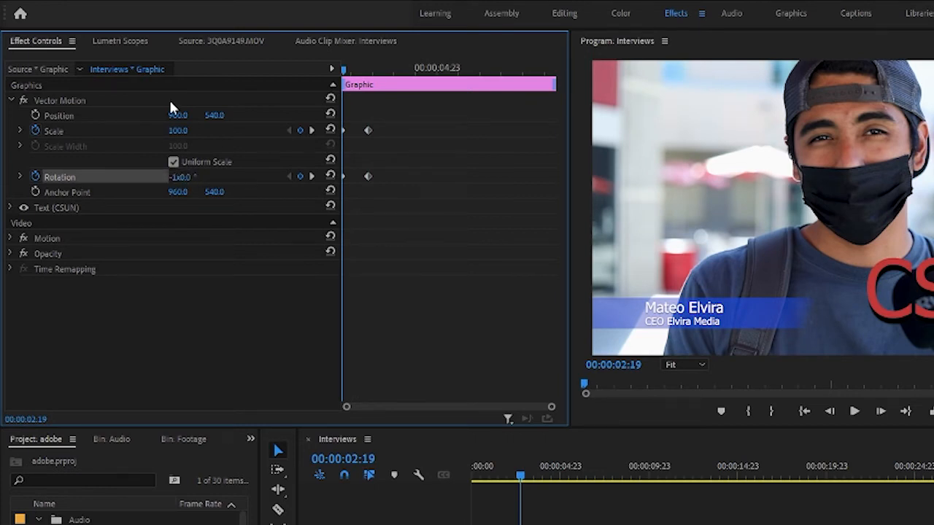
{"action": "left_click", "coordinate": [186, 130]}
{"action": "type", "text": "0"}
{"action": "key", "text": "Return"}
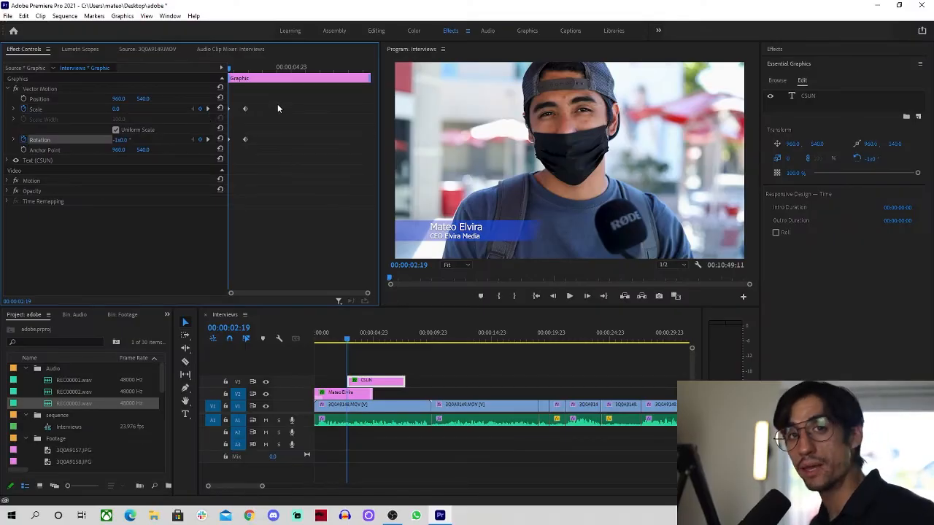
{"action": "left_click_drag", "start_coordinate": [274, 98], "coordinate": [221, 177]}
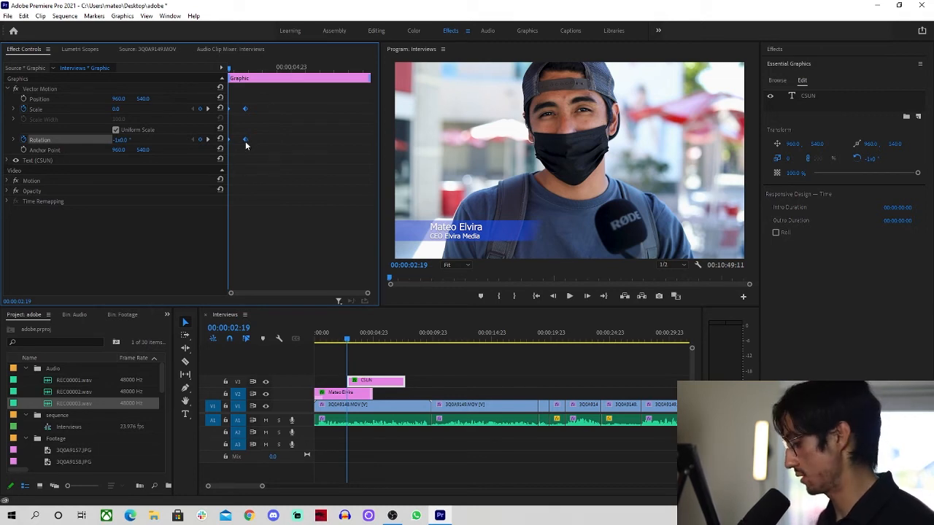
Apply Ease In to the CSUN keyframes and preview the title animation
{"action": "right_click", "coordinate": [246, 145]}
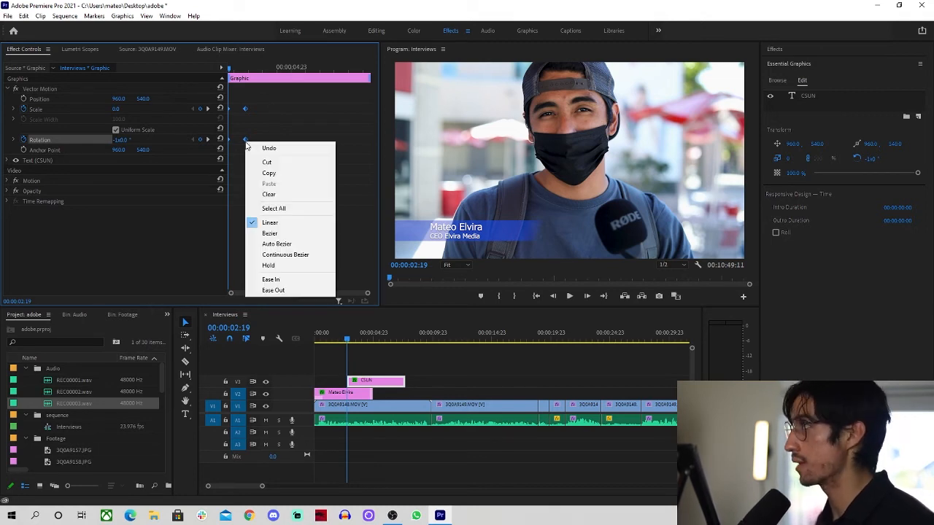
{"action": "left_click", "coordinate": [296, 280]}
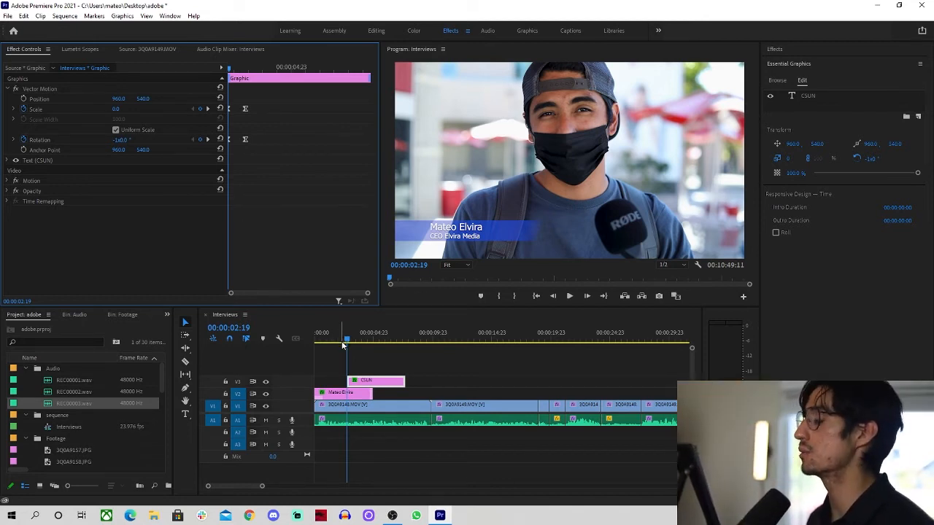
{"action": "key", "text": "space"}
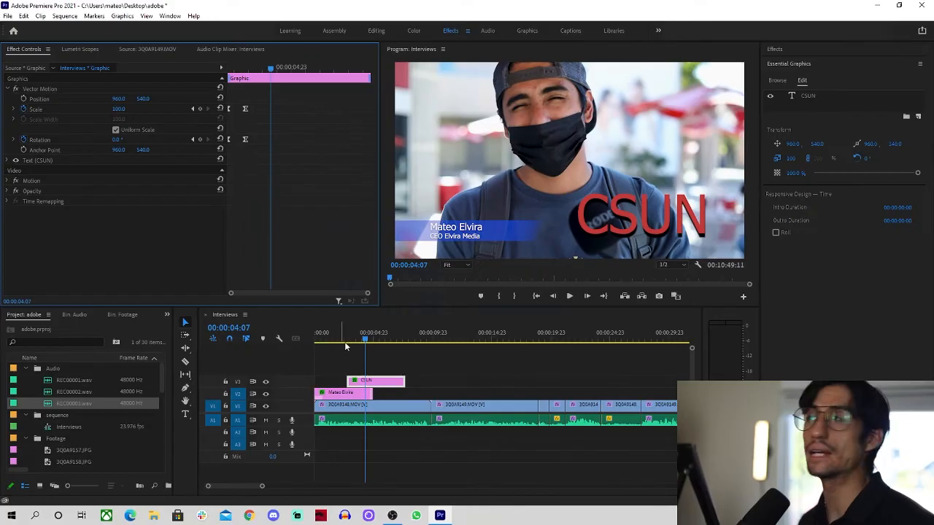
{"action": "left_click", "coordinate": [152, 474]}
{"action": "left_click_drag", "start_coordinate": [360, 341], "coordinate": [330, 344]}
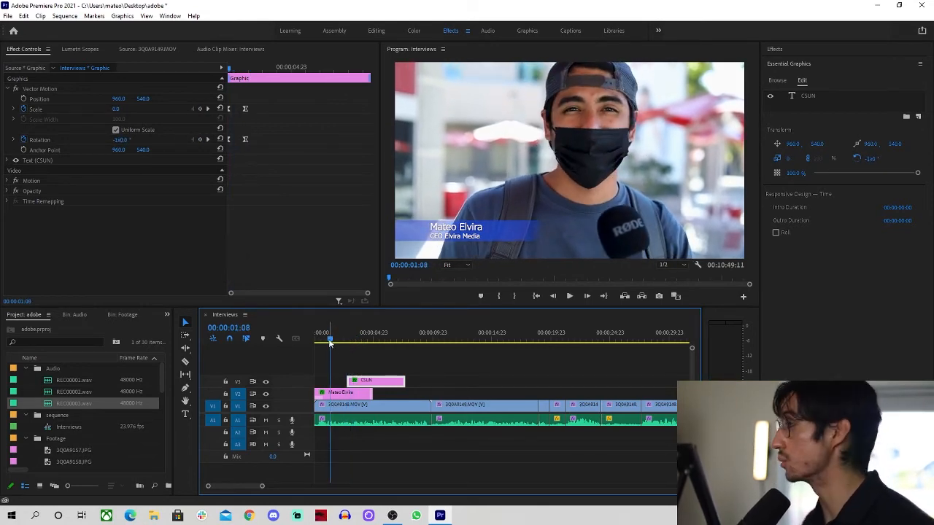
Move the CSUN clip to start at 00:00:01:22 and trim its end to match the lower third
{"action": "left_click_drag", "start_coordinate": [332, 345], "coordinate": [337, 345]}
{"action": "left_click_drag", "start_coordinate": [385, 382], "coordinate": [375, 381]}
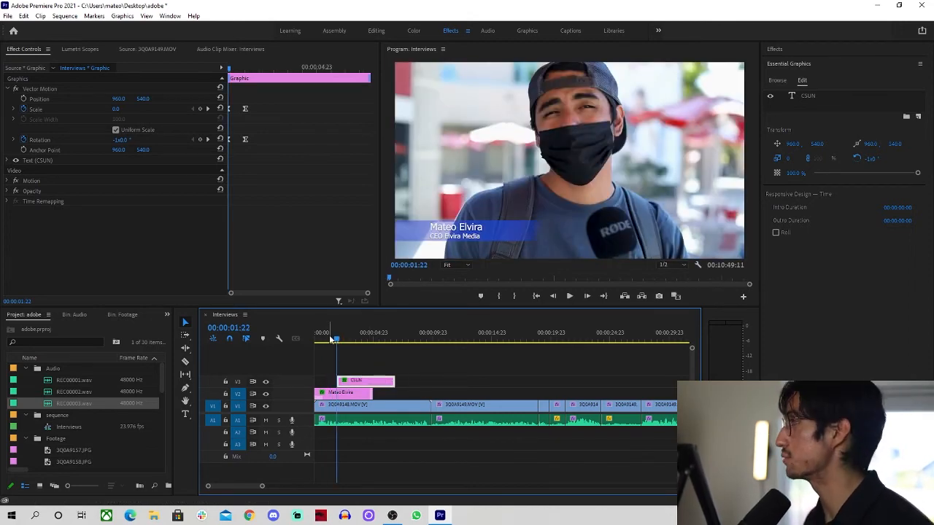
{"action": "key", "text": "space"}
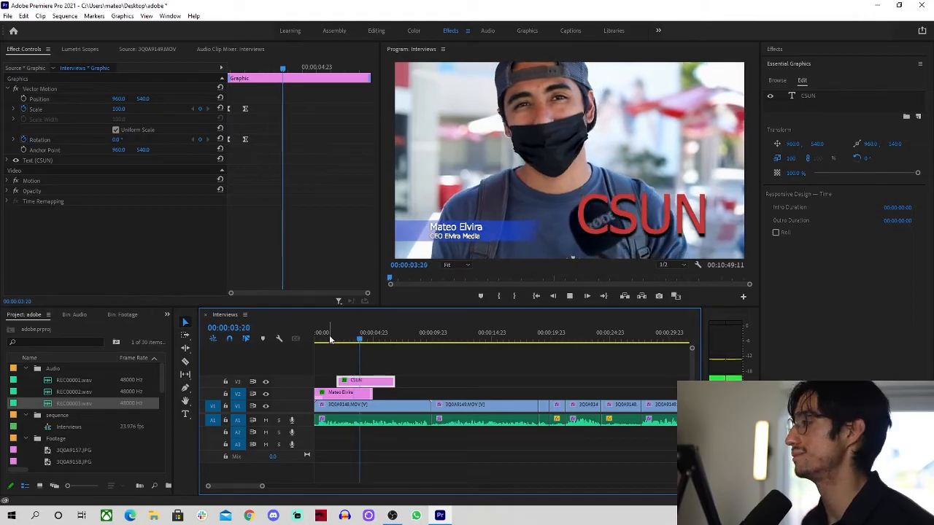
{"action": "left_click_drag", "start_coordinate": [394, 382], "coordinate": [372, 382]}
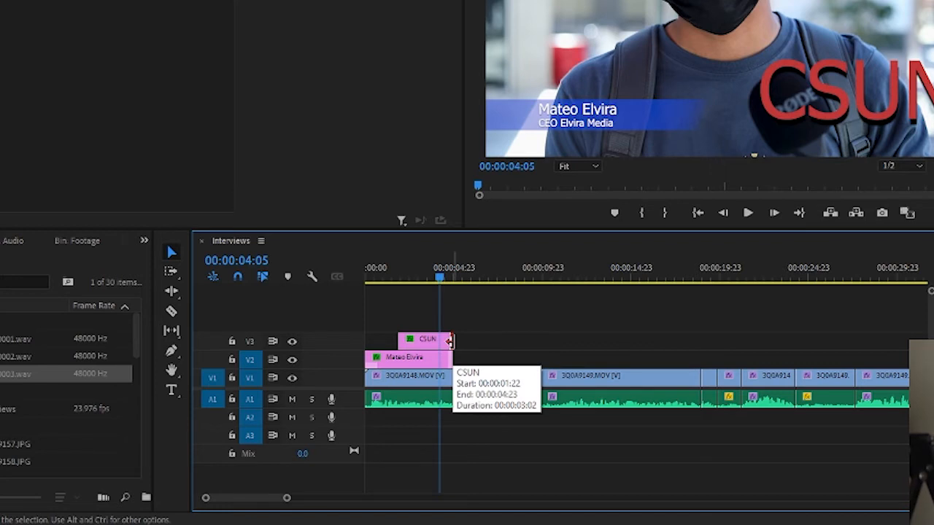
Add a default Cross Dissolve to the CSUN clip's end, stretched to start at the playhead
{"action": "right_click", "coordinate": [449, 340]}
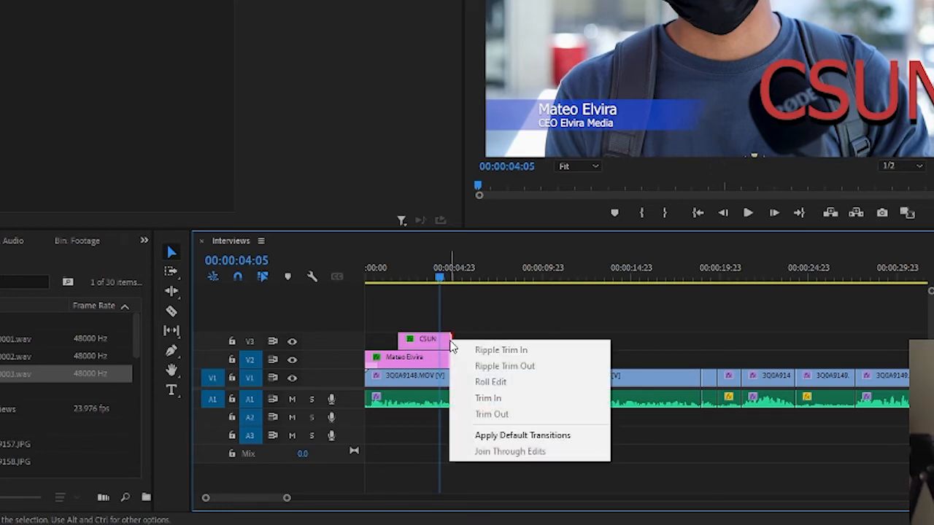
{"action": "left_click", "coordinate": [512, 435]}
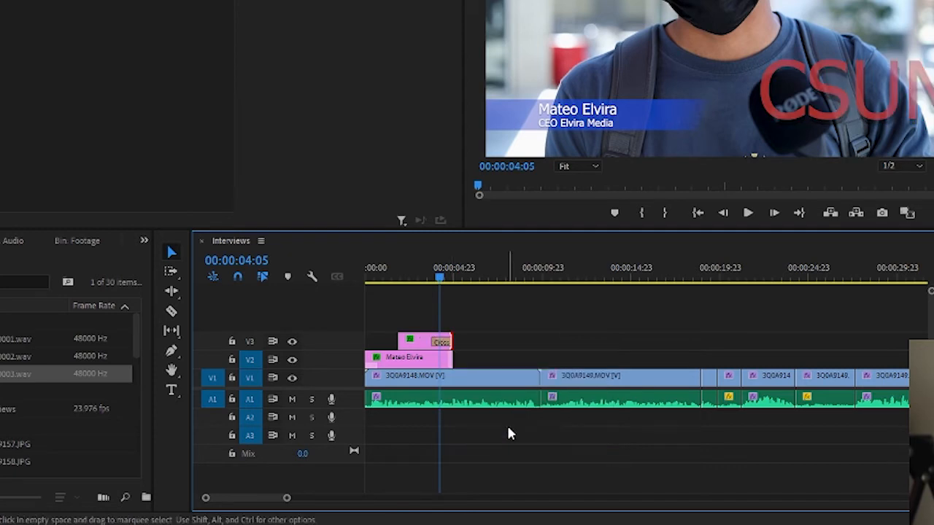
{"action": "left_click", "coordinate": [447, 344]}
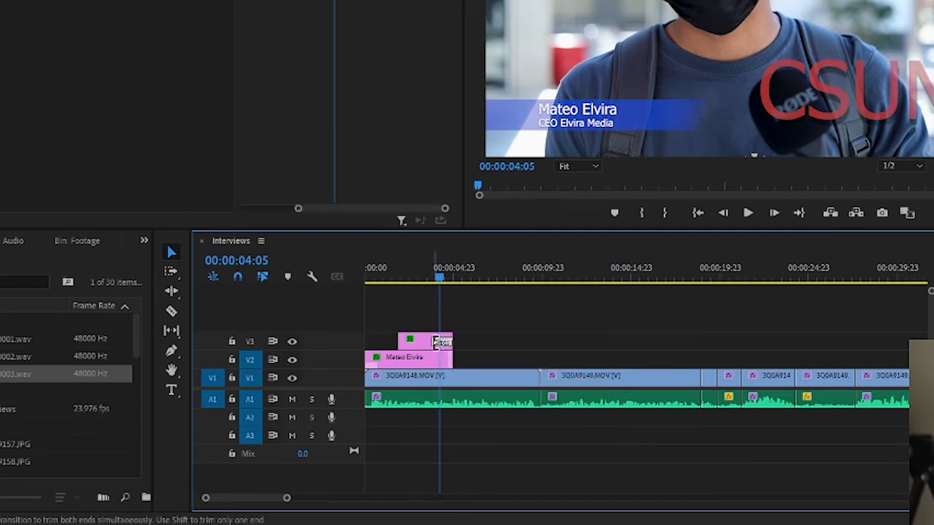
{"action": "scroll", "coordinate": [438, 348], "scroll_direction": "up", "scroll_amount": 4}
{"action": "scroll", "coordinate": [438, 348], "scroll_direction": "up", "scroll_amount": 2}
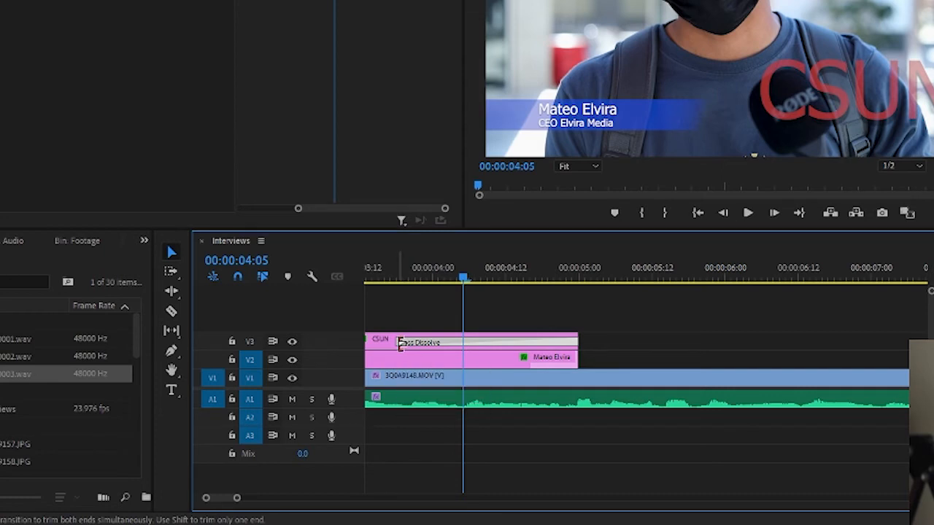
{"action": "left_click_drag", "start_coordinate": [402, 342], "coordinate": [459, 342]}
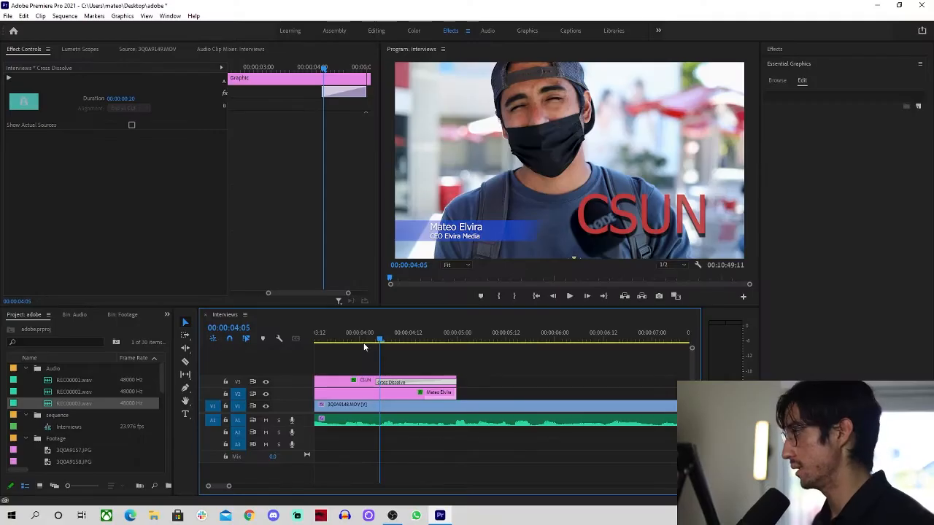
{"action": "left_click", "coordinate": [440, 295]}
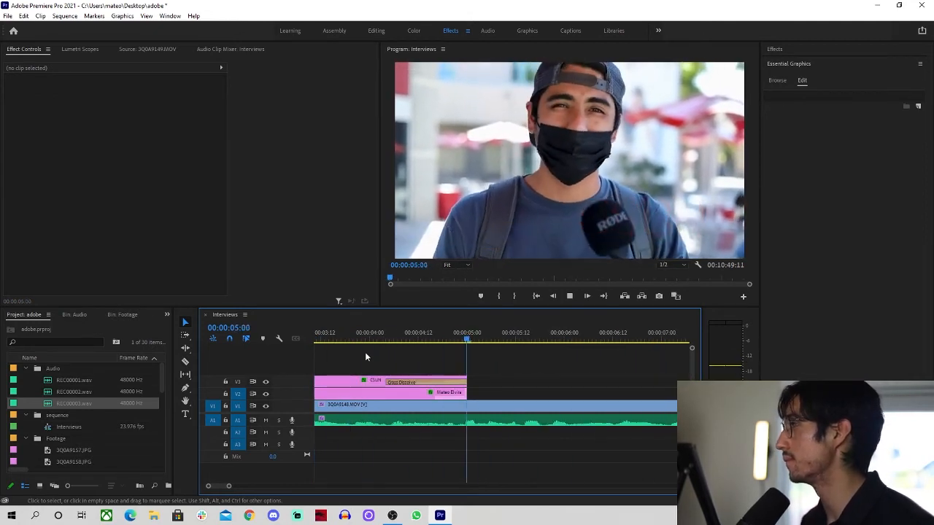
Stop playback, collapse the Footage, sequence and Audio bins, and preview sub-notifications.mov
{"action": "key", "text": "space"}
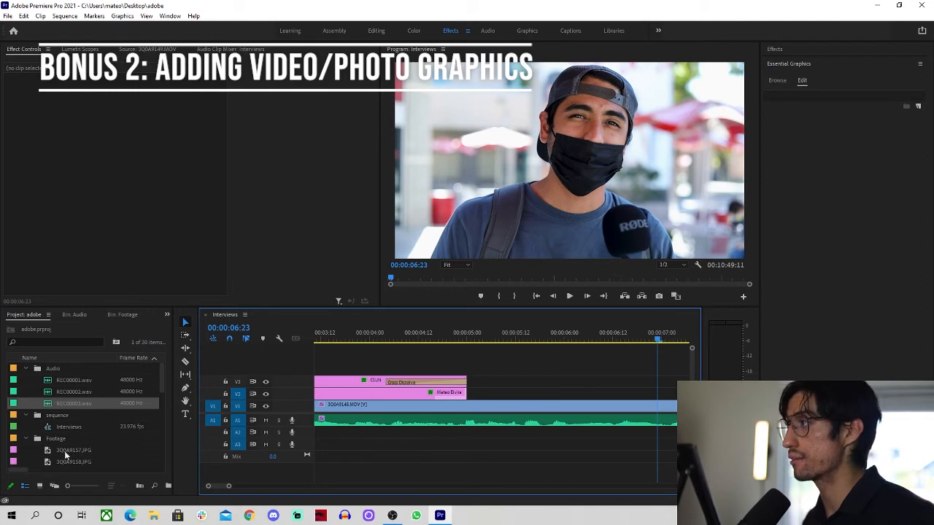
{"action": "scroll", "coordinate": [66, 456], "scroll_direction": "down", "scroll_amount": 5}
{"action": "scroll", "coordinate": [32, 423], "scroll_direction": "up", "scroll_amount": 5}
{"action": "left_click", "coordinate": [26, 438]}
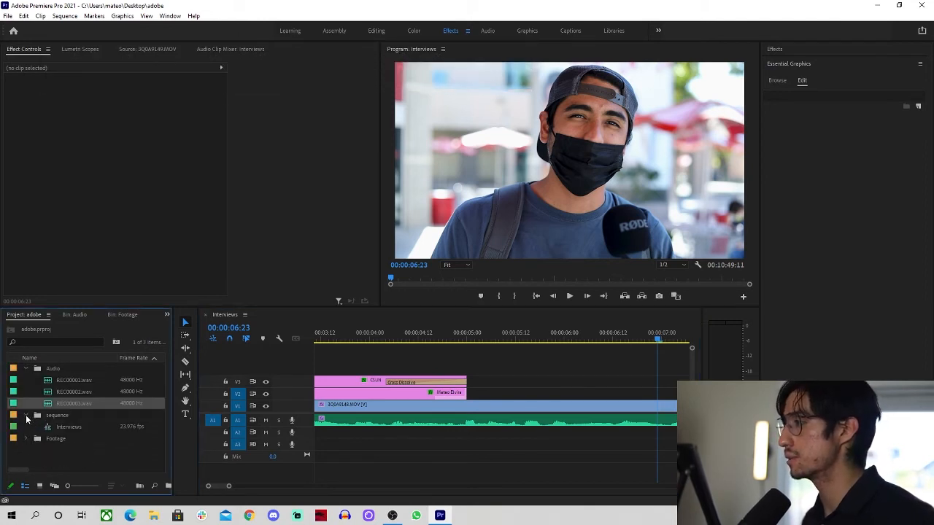
{"action": "left_click", "coordinate": [26, 415]}
{"action": "left_click", "coordinate": [27, 369]}
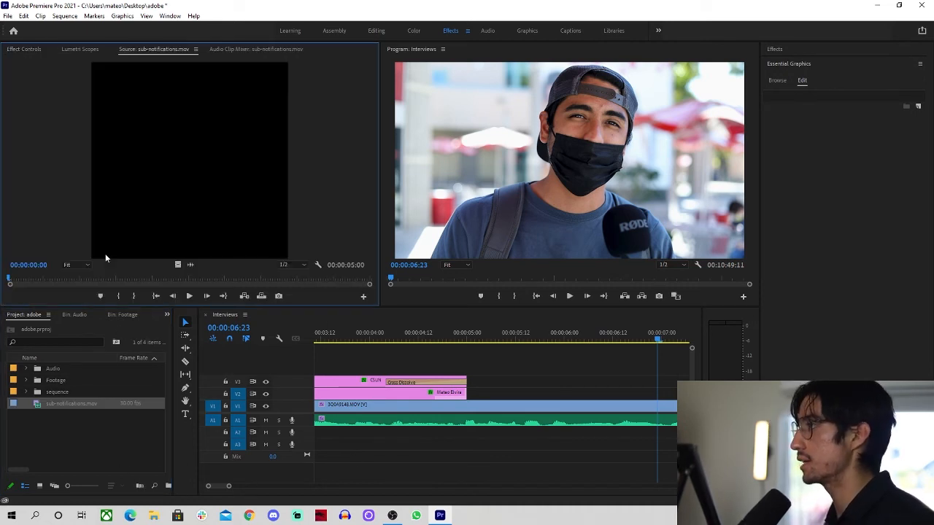
{"action": "left_click_drag", "start_coordinate": [100, 278], "coordinate": [188, 280]}
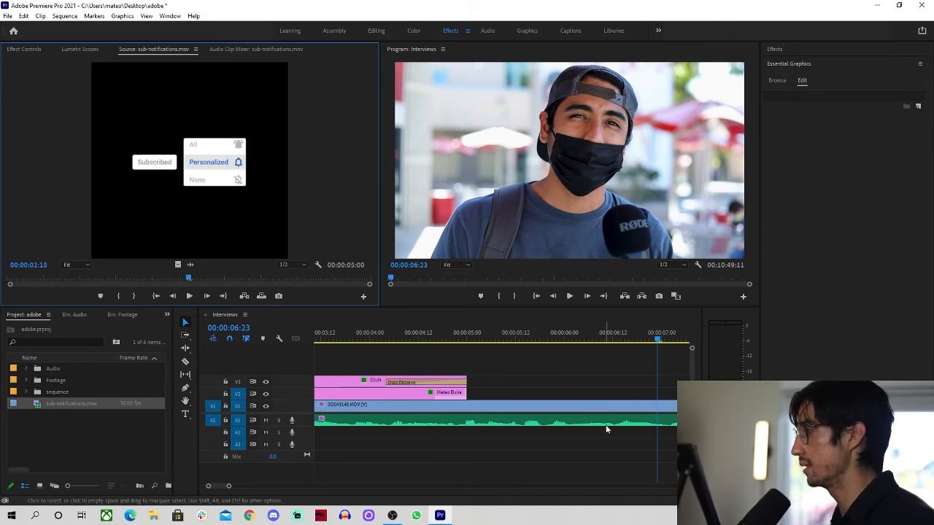
{"action": "scroll", "coordinate": [523, 396], "scroll_direction": "down", "scroll_amount": 10}
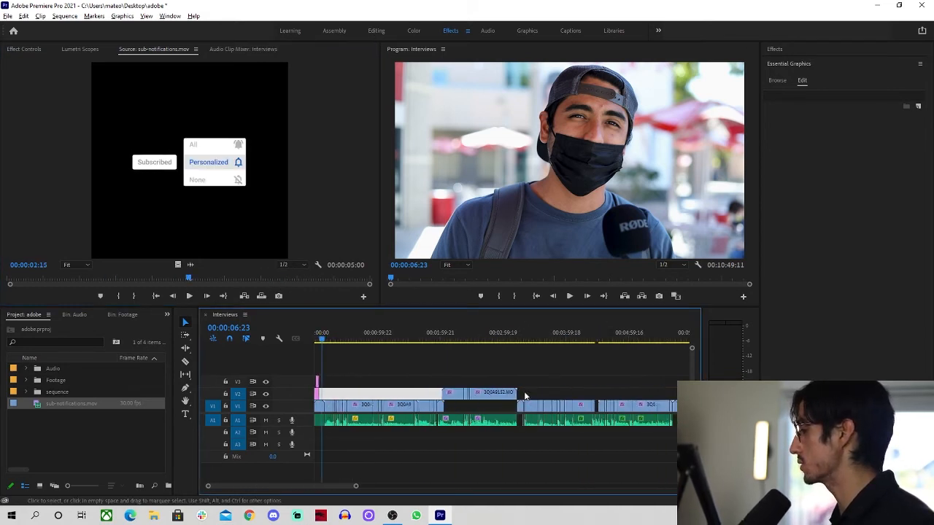
Place sub-notifications.mov on V2 at 00:10:39:17 near the sequence end
{"action": "scroll", "coordinate": [523, 391], "scroll_direction": "down", "scroll_amount": 4}
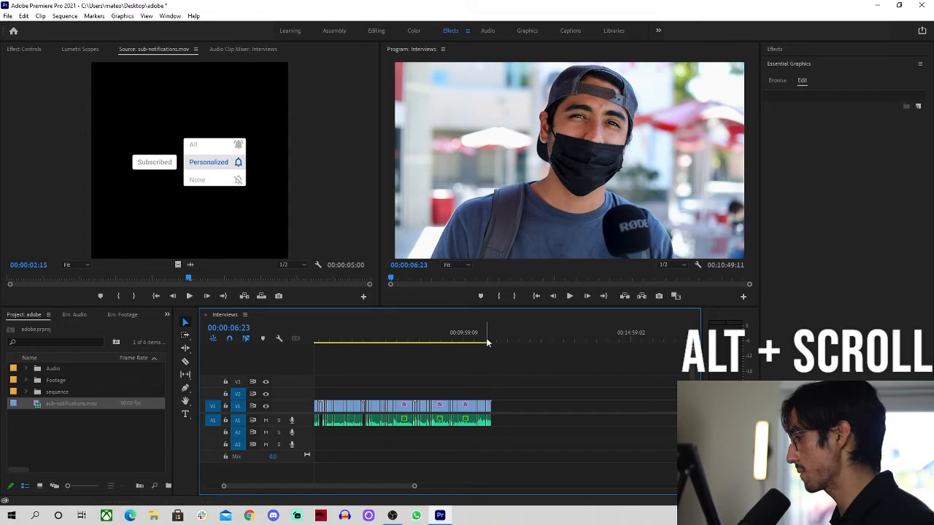
{"action": "left_click", "coordinate": [485, 339]}
{"action": "left_click_drag", "start_coordinate": [486, 340], "coordinate": [488, 339]}
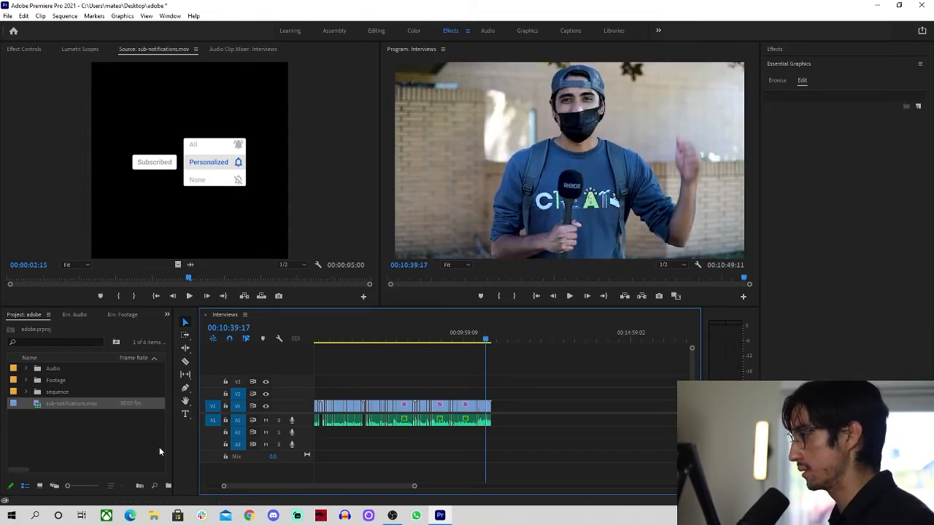
{"action": "double_click", "coordinate": [36, 407]}
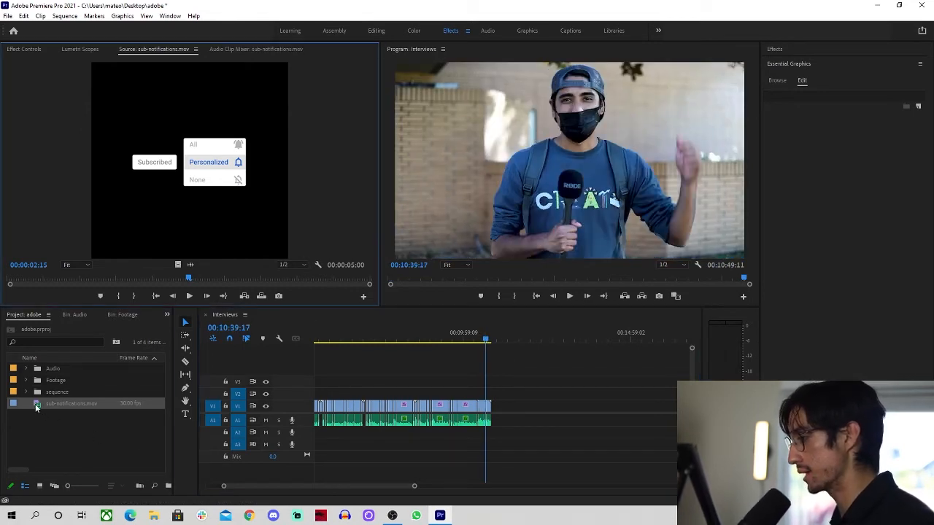
{"action": "left_click_drag", "start_coordinate": [40, 405], "coordinate": [490, 395]}
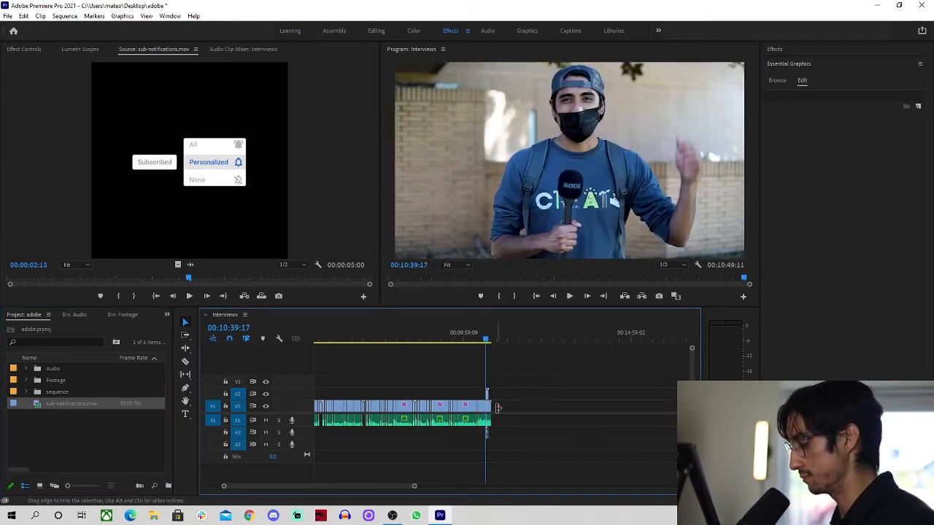
Zoom in, play back the subscribe overlay, and select its clip on V2
{"action": "key", "text": "="}
{"action": "key", "text": "="}
{"action": "key", "text": "space"}
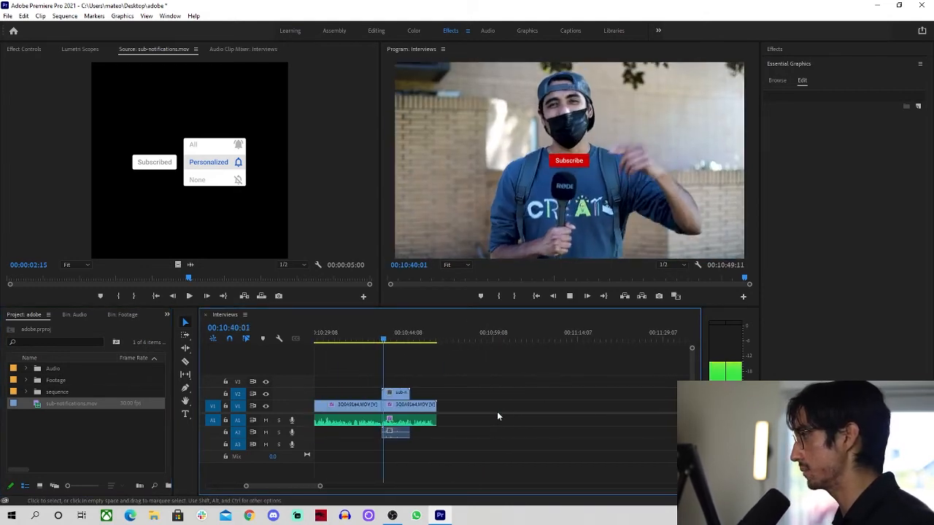
{"action": "scroll", "coordinate": [496, 413], "scroll_direction": "up", "scroll_amount": 8}
{"action": "scroll", "coordinate": [496, 410], "scroll_direction": "down", "scroll_amount": 6}
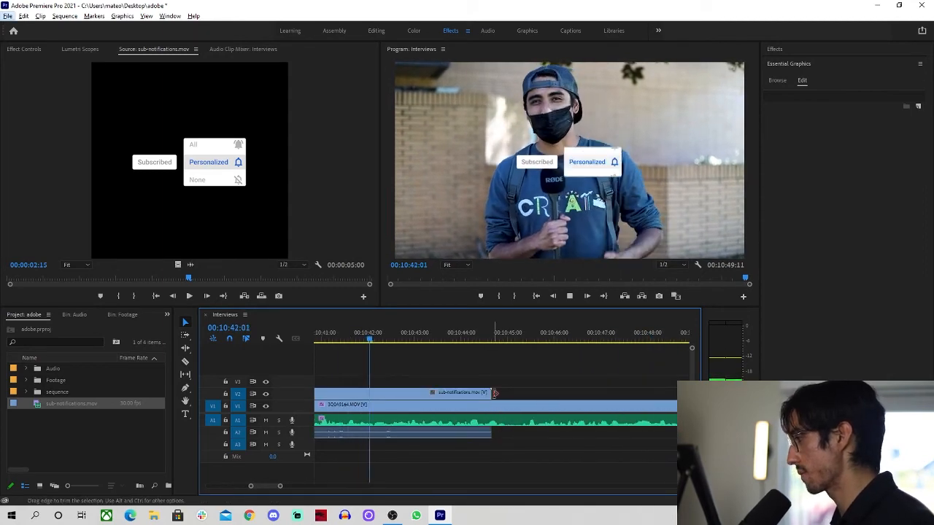
{"action": "scroll", "coordinate": [495, 394], "scroll_direction": "down", "scroll_amount": 5}
{"action": "key", "text": "space"}
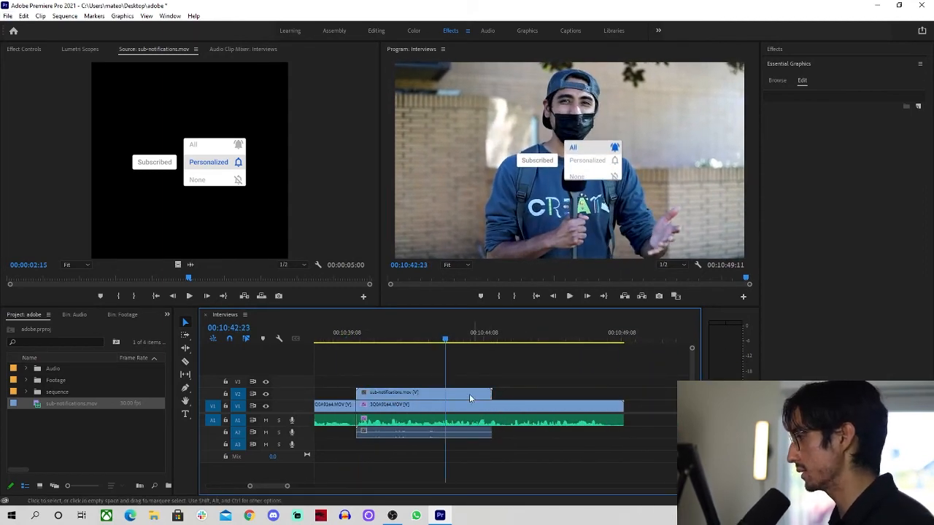
{"action": "left_click", "coordinate": [464, 392]}
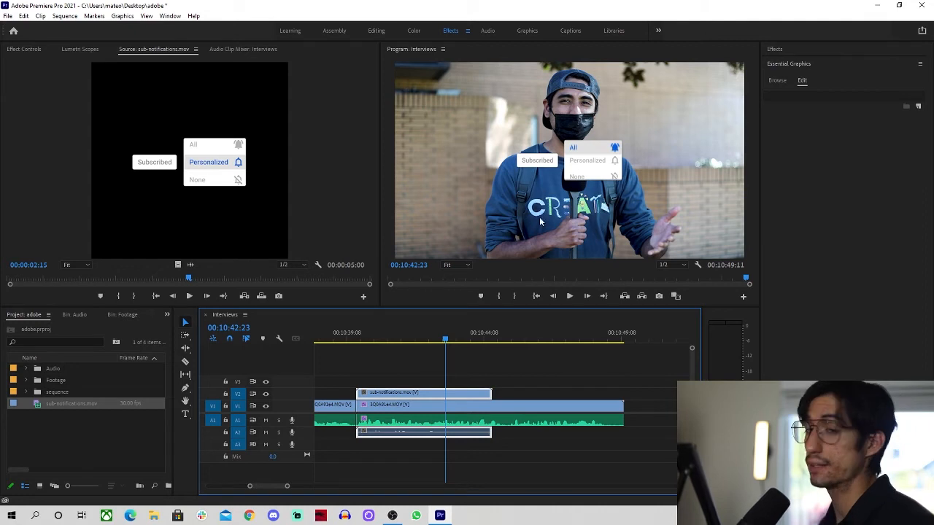
Lower the subscribe overlay to Position Y 876 in Motion and check it in playback
{"action": "left_click", "coordinate": [22, 49]}
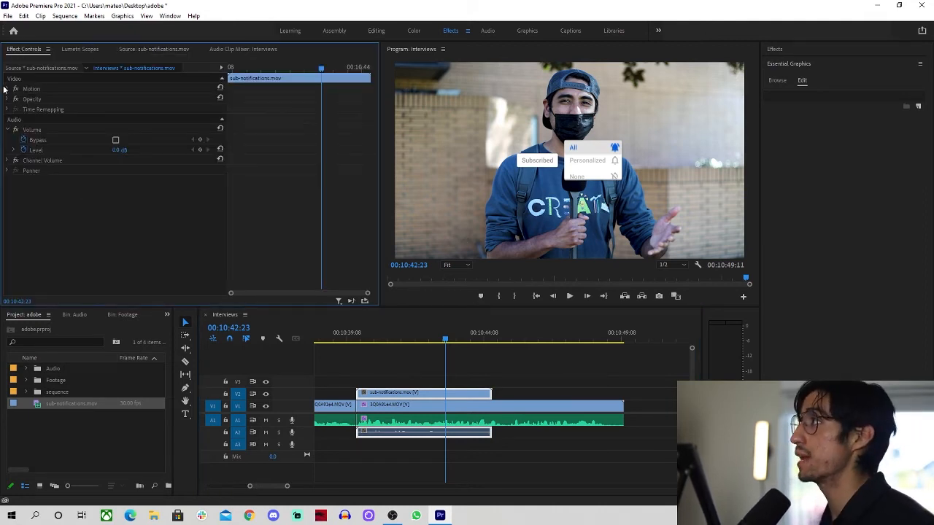
{"action": "left_click", "coordinate": [10, 89]}
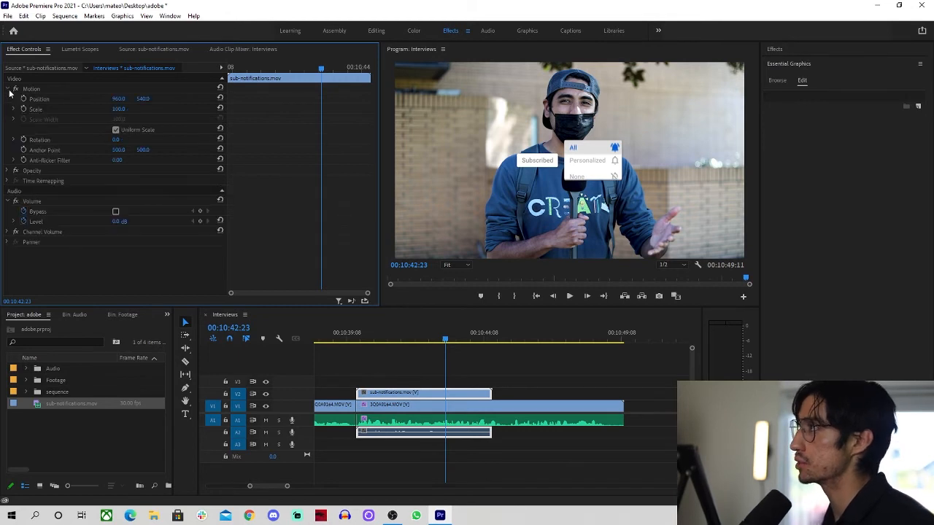
{"action": "left_click_drag", "start_coordinate": [141, 99], "coordinate": [151, 103]}
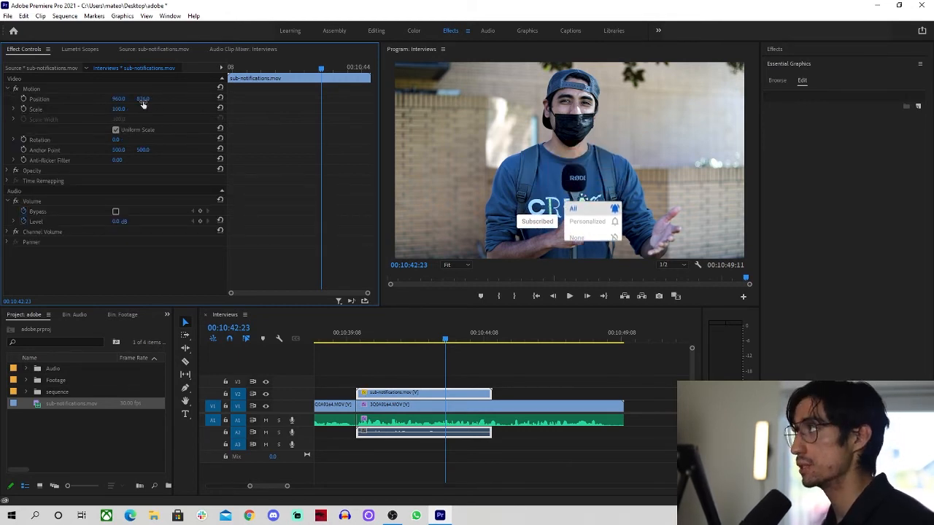
{"action": "key", "text": "space"}
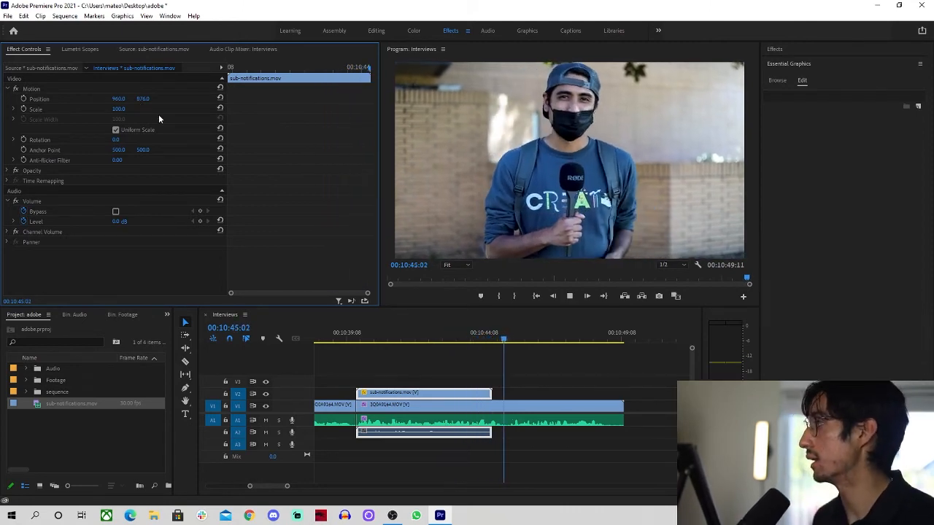
{"action": "key", "text": "space"}
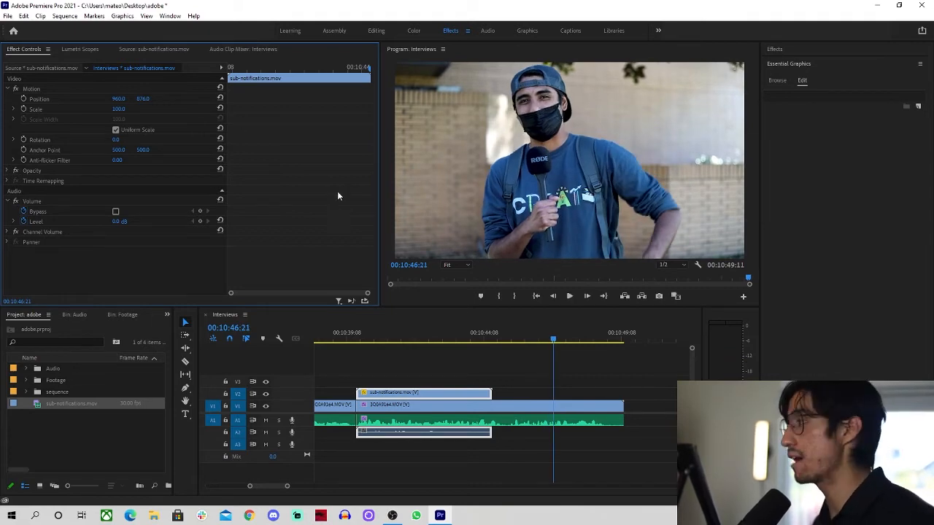
Enlarge the subscribe overlay to about 143% scale and review it from its start
{"action": "mouse_move", "coordinate": [375, 342]}
{"action": "left_mouse_down"}
{"action": "mouse_move", "coordinate": [399, 343]}
{"action": "mouse_move", "coordinate": [364, 347]}
{"action": "left_mouse_up"}
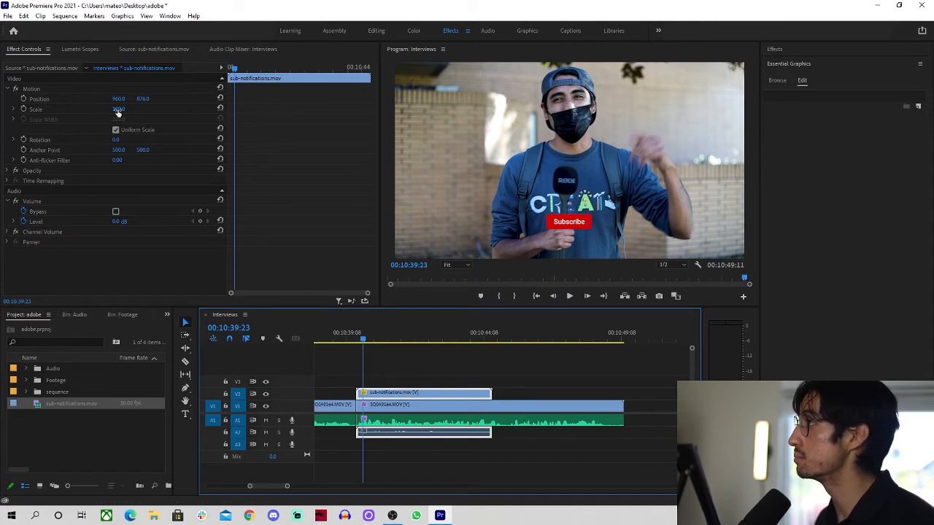
{"action": "left_click_drag", "start_coordinate": [118, 110], "coordinate": [126, 109]}
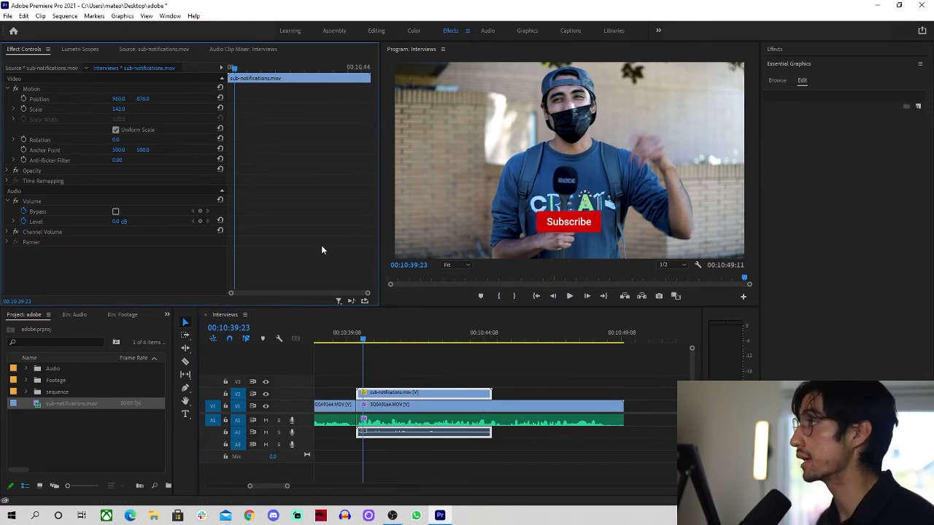
{"action": "key", "text": "space"}
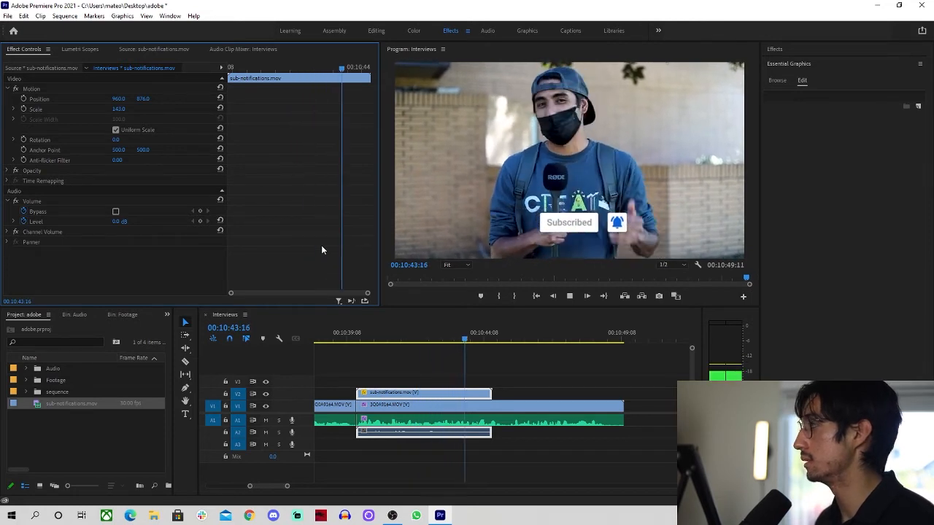
{"action": "key", "text": "space"}
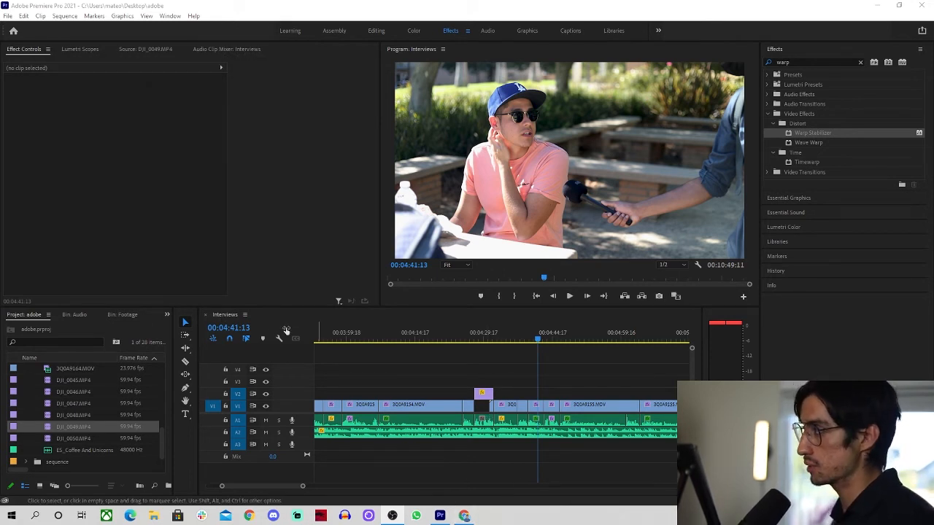
Open Export Settings for the Interviews sequence through File > Export > Media
{"action": "left_click", "coordinate": [384, 376]}
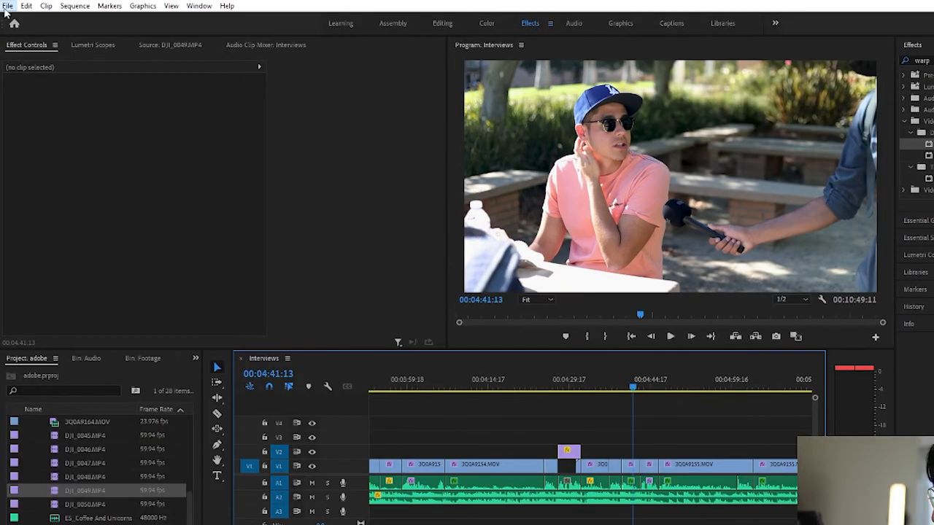
{"action": "left_click", "coordinate": [8, 7]}
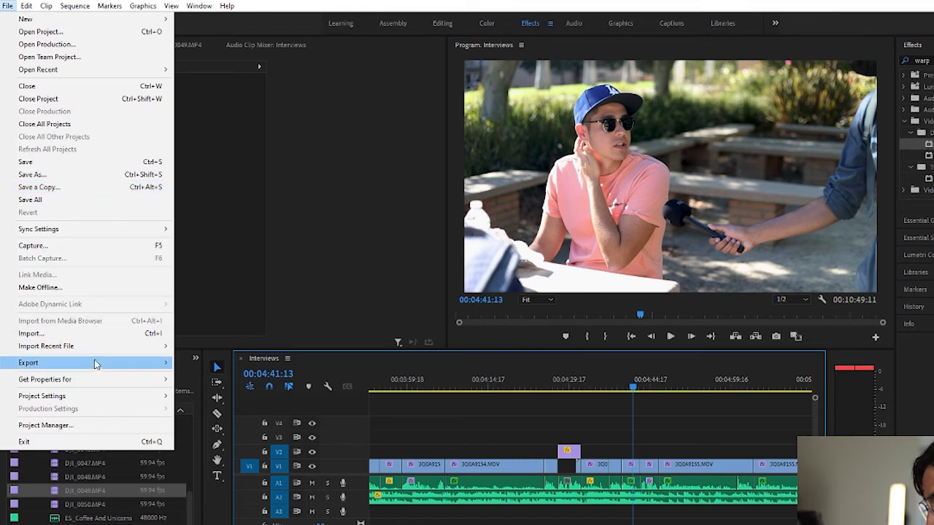
{"action": "mouse_move", "coordinate": [142, 372]}
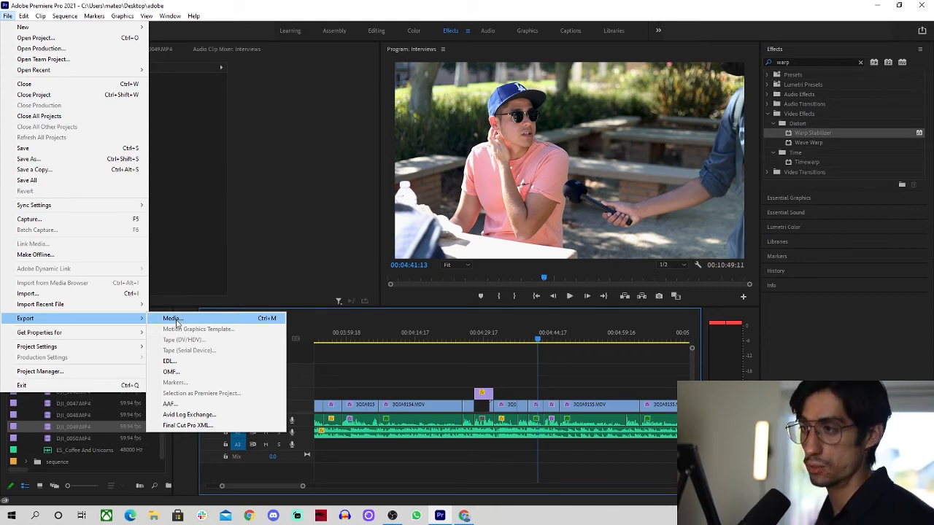
{"action": "left_click", "coordinate": [175, 324]}
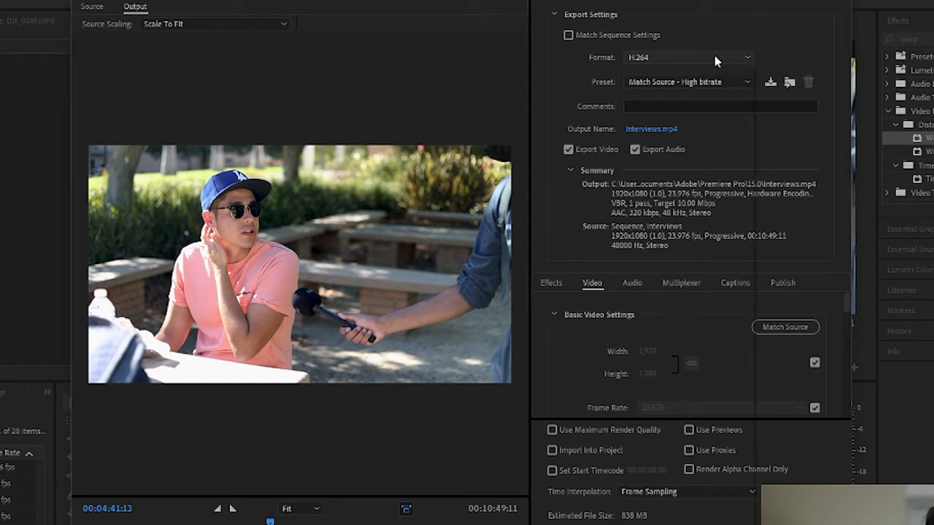
Keep the export format on H.264 and name the output file 'CSUN Interview.mp4'
{"action": "left_click", "coordinate": [716, 58]}
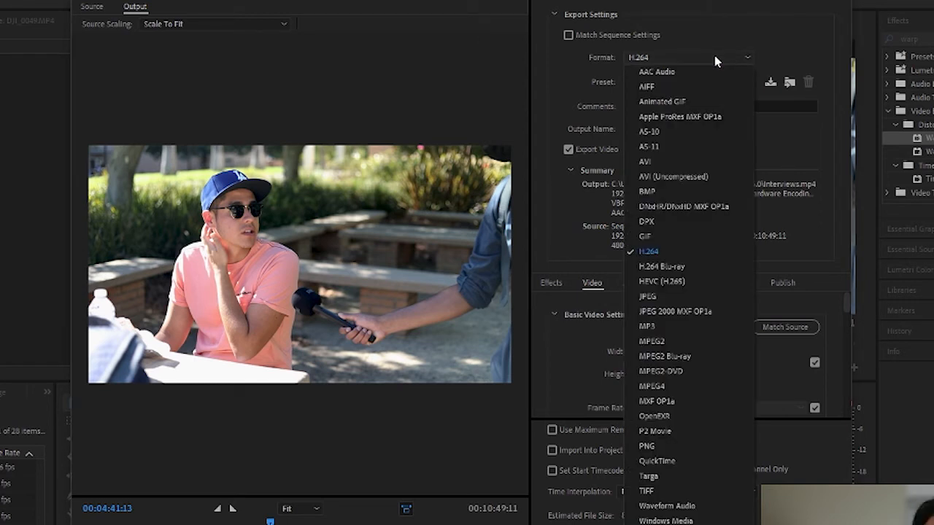
{"action": "left_click", "coordinate": [663, 252]}
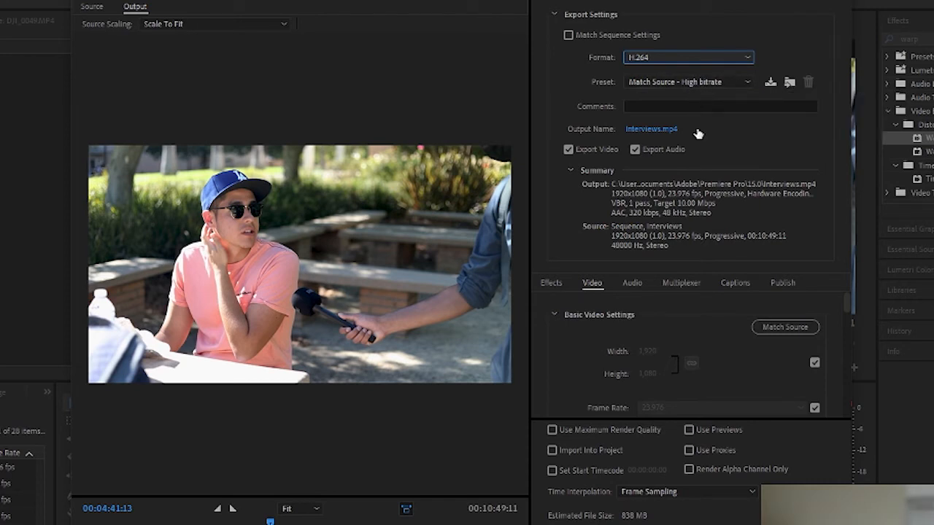
{"action": "left_click", "coordinate": [649, 130]}
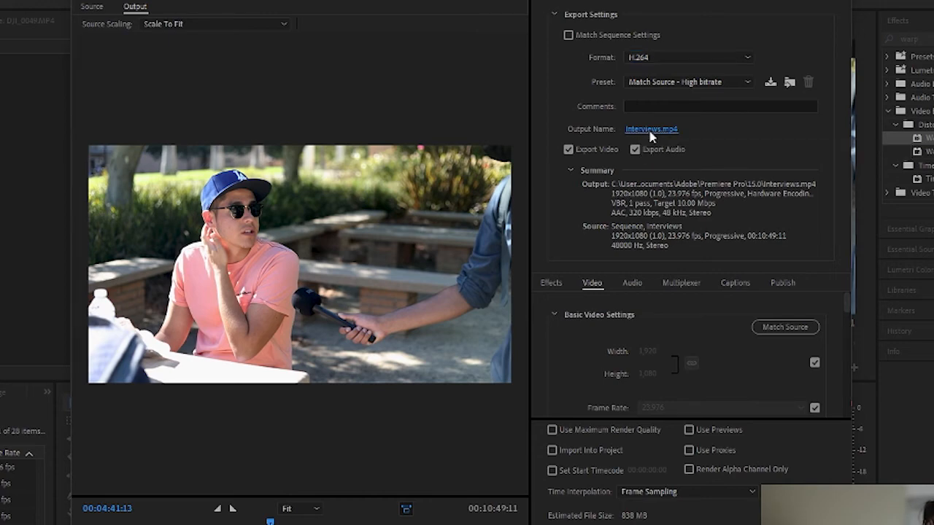
{"action": "type", "text": "CSUN"}
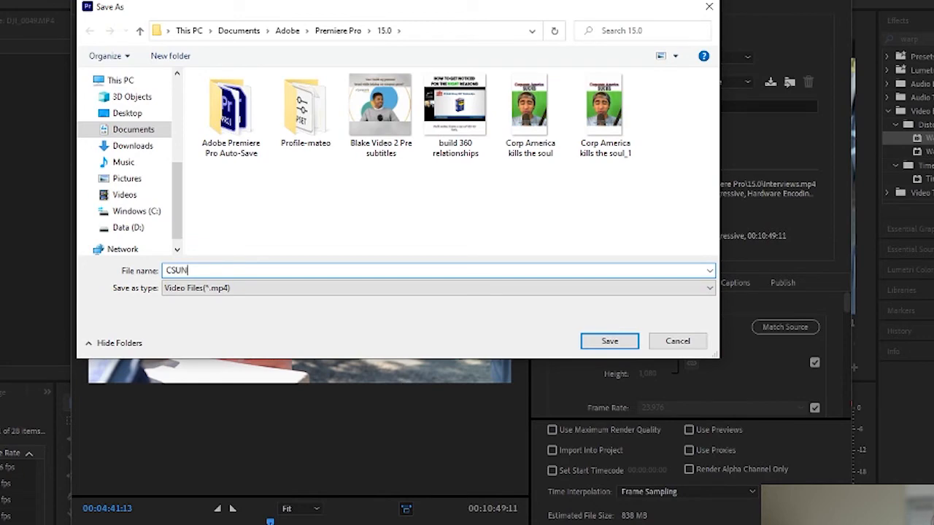
{"action": "type", "text": " Interview"}
{"action": "key", "text": "Return"}
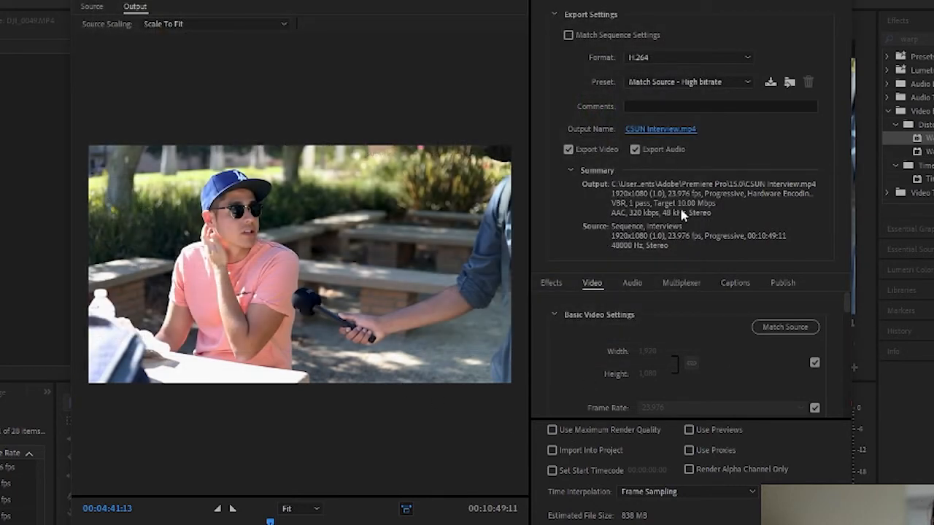
Enable Render at Maximum Depth in the Video settings, changing the preset to Custom
{"action": "scroll", "coordinate": [595, 349], "scroll_direction": "down", "scroll_amount": 5}
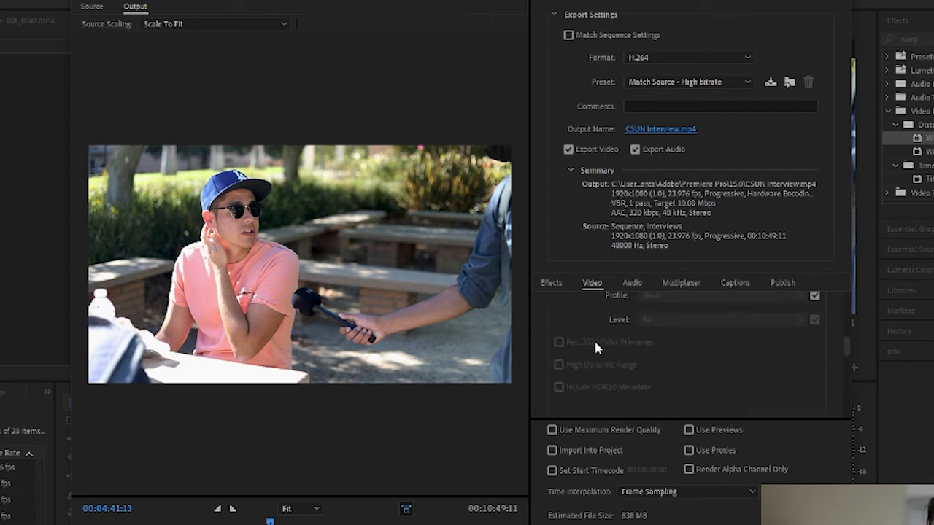
{"action": "scroll", "coordinate": [595, 349], "scroll_direction": "up", "scroll_amount": 5}
{"action": "scroll", "coordinate": [595, 349], "scroll_direction": "down", "scroll_amount": 3}
{"action": "scroll", "coordinate": [595, 349], "scroll_direction": "up", "scroll_amount": 3}
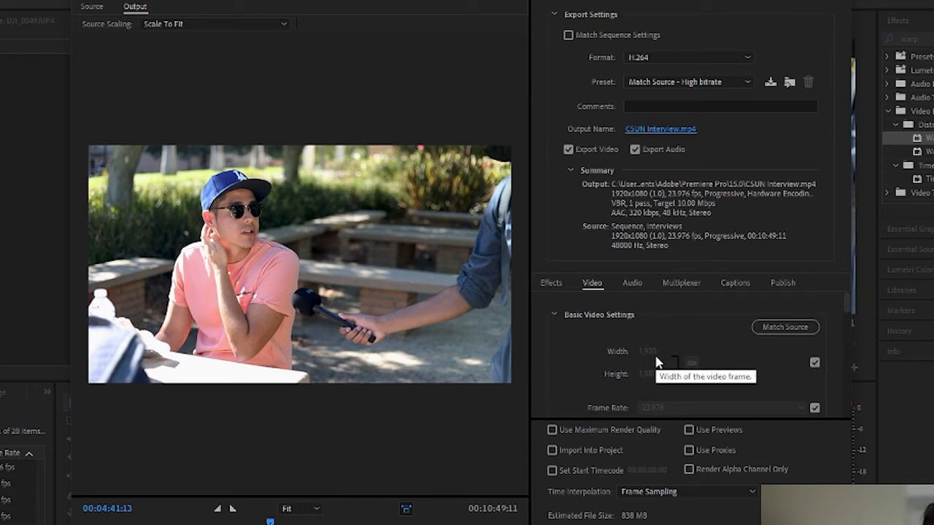
{"action": "scroll", "coordinate": [839, 306], "scroll_direction": "down", "scroll_amount": 3}
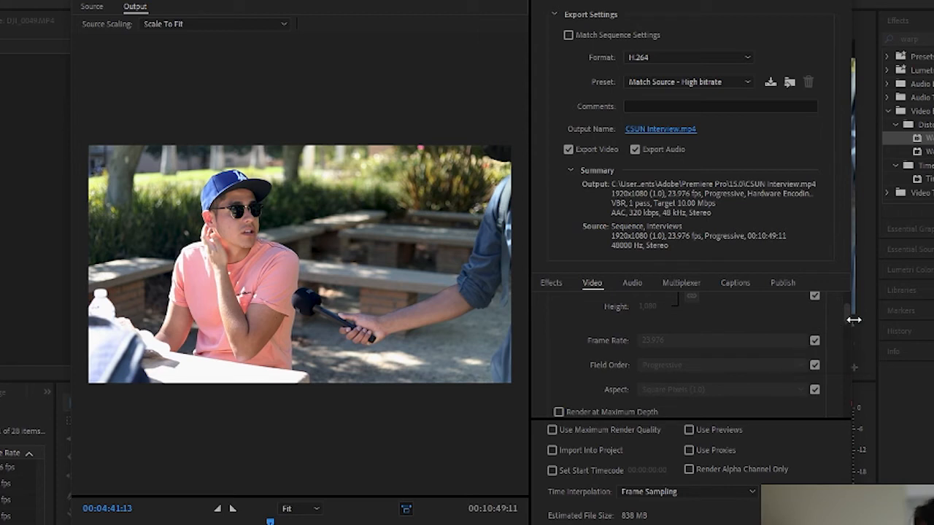
{"action": "scroll", "coordinate": [844, 315], "scroll_direction": "down", "scroll_amount": 1}
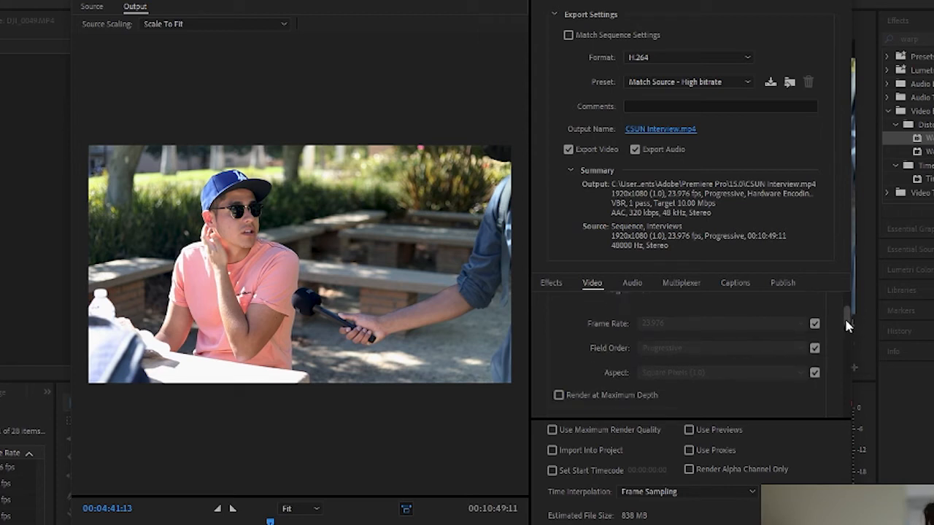
{"action": "left_click", "coordinate": [558, 391]}
{"action": "scroll", "coordinate": [848, 328], "scroll_direction": "down", "scroll_amount": 5}
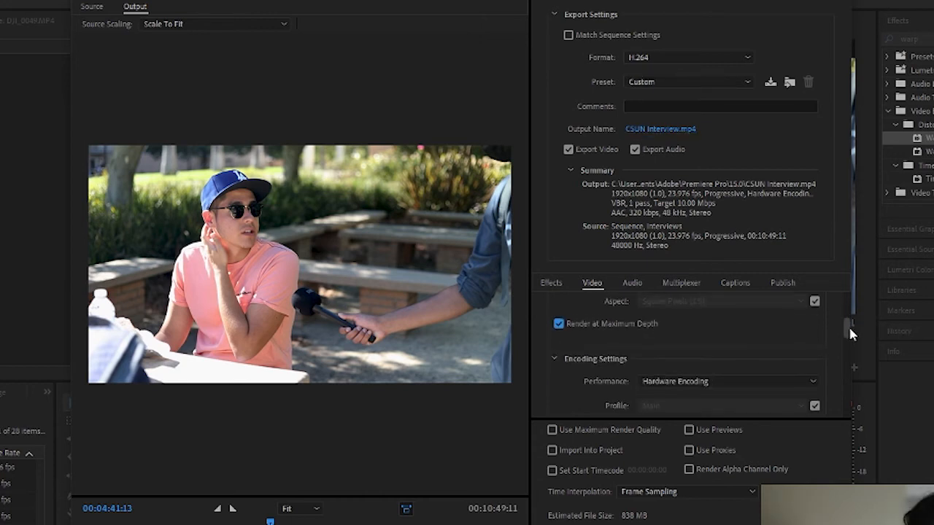
{"action": "scroll", "coordinate": [848, 334], "scroll_direction": "down", "scroll_amount": 3}
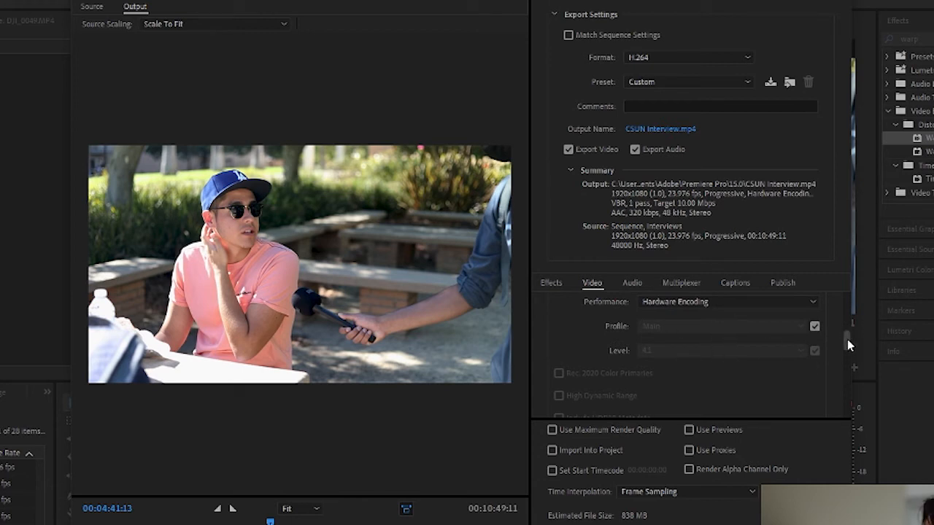
{"action": "left_click_drag", "start_coordinate": [847, 339], "coordinate": [846, 389]}
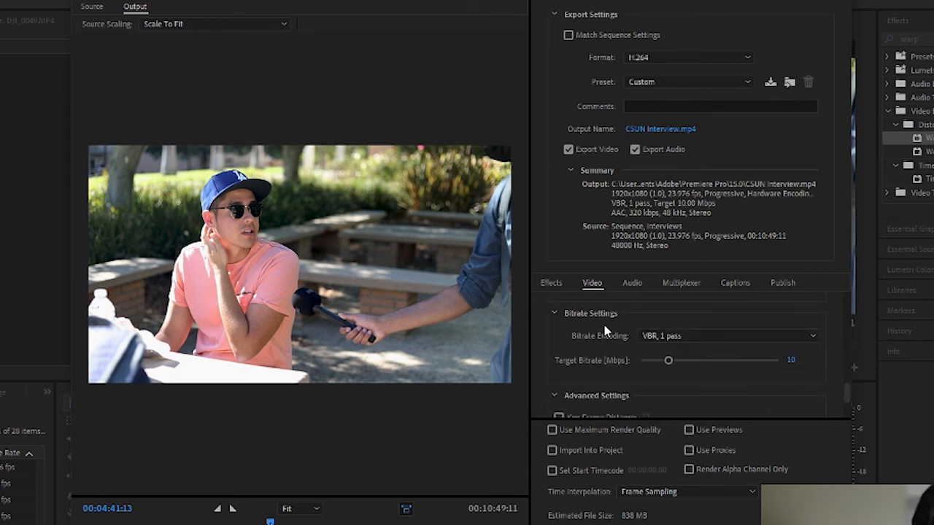
Use VBR, 2 pass bitrate encoding with a 16 Mbps target and 25 Mbps maximum
{"action": "left_click", "coordinate": [646, 337]}
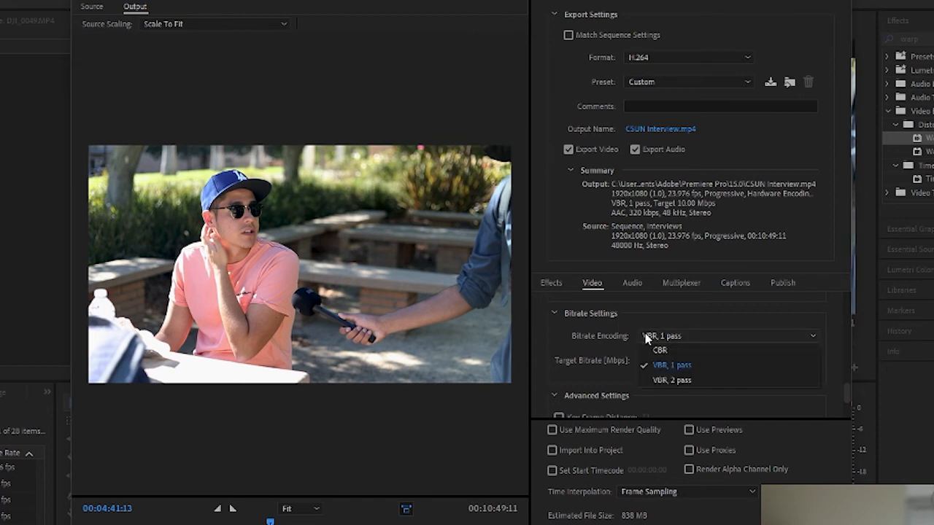
{"action": "left_click", "coordinate": [664, 378]}
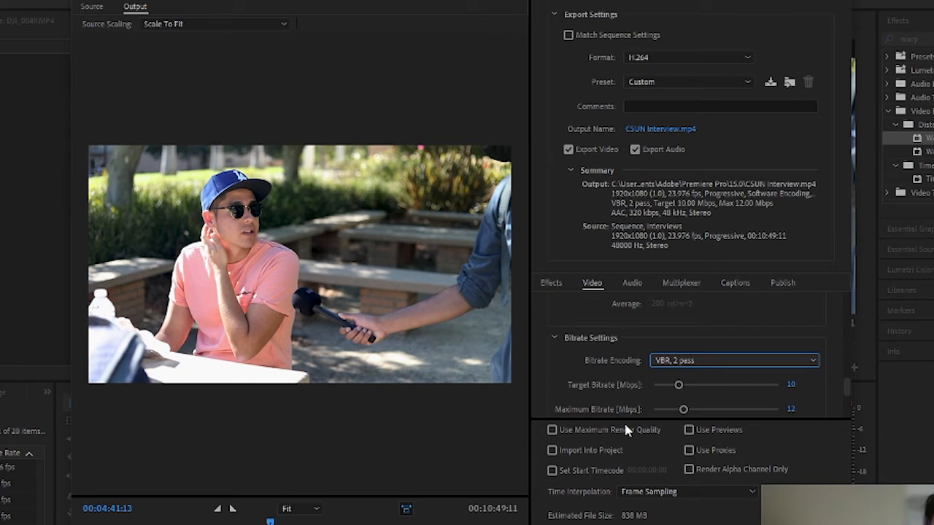
{"action": "scroll", "coordinate": [609, 366], "scroll_direction": "down", "scroll_amount": 3}
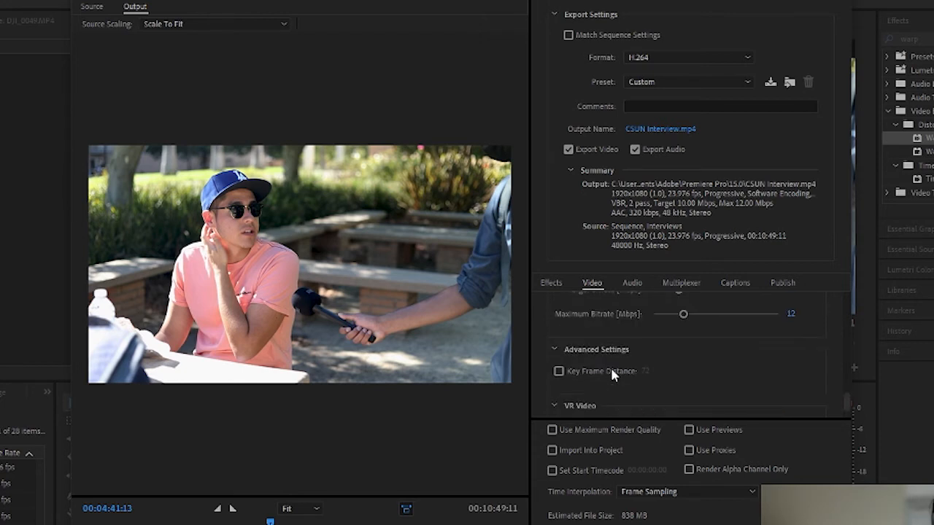
{"action": "scroll", "coordinate": [609, 365], "scroll_direction": "up", "scroll_amount": 3}
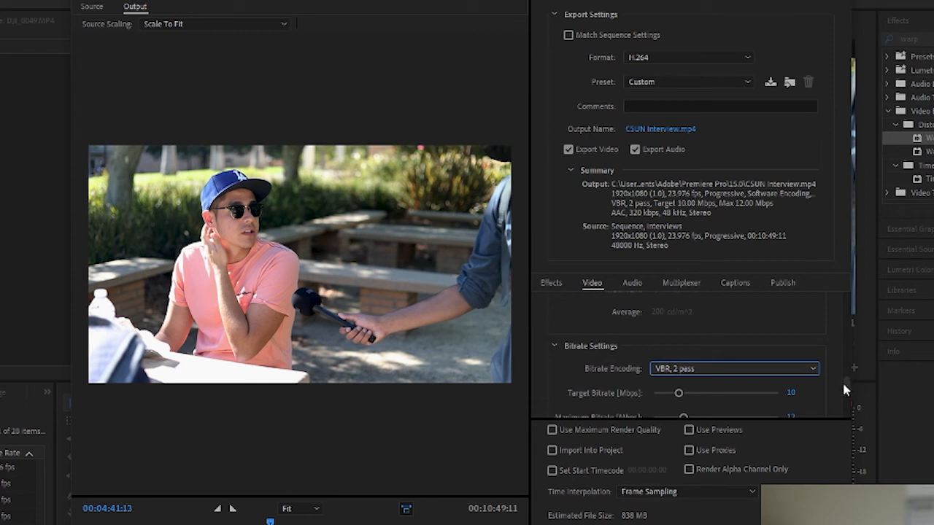
{"action": "left_click_drag", "start_coordinate": [844, 385], "coordinate": [844, 392]}
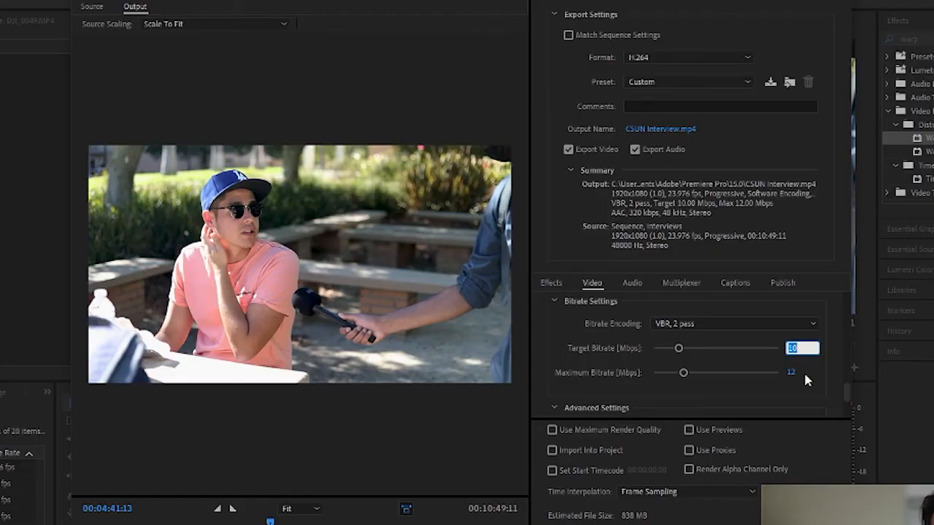
{"action": "key", "text": "Return"}
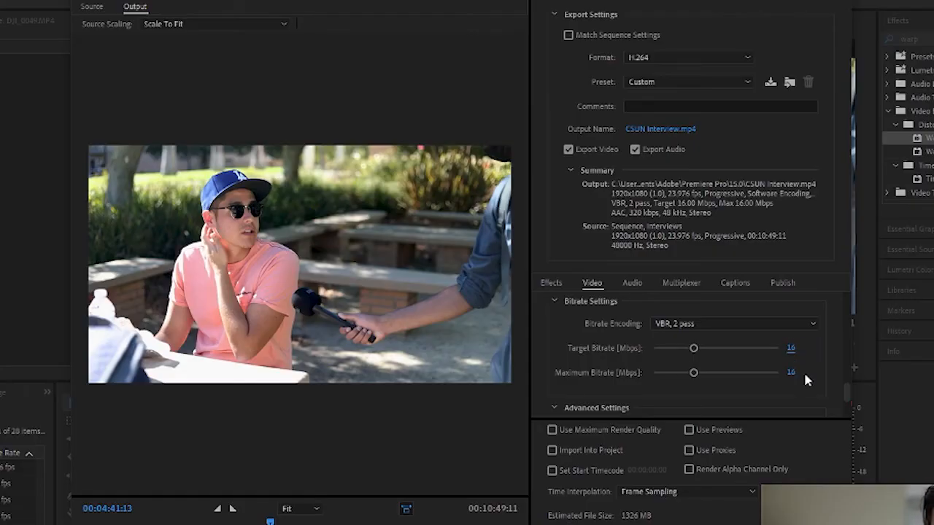
{"action": "left_click", "coordinate": [792, 372]}
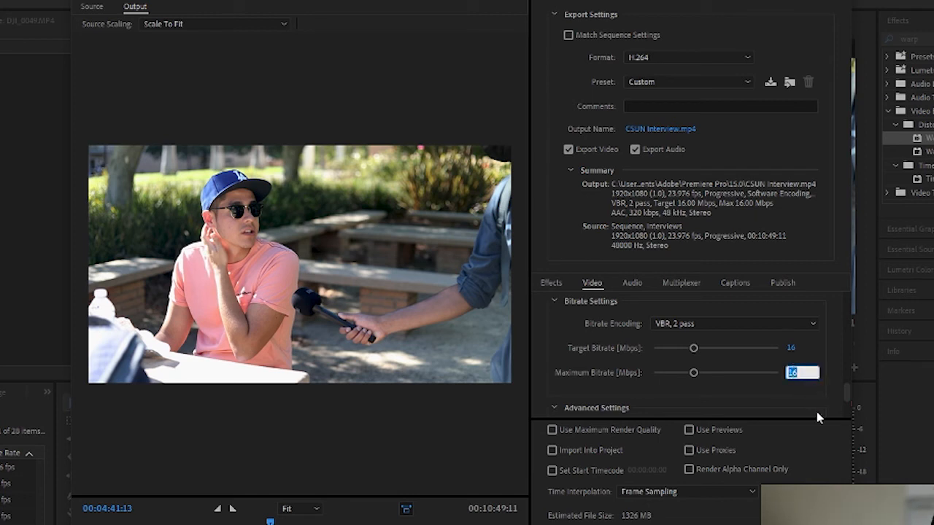
{"action": "type", "text": "25"}
{"action": "key", "text": "Return"}
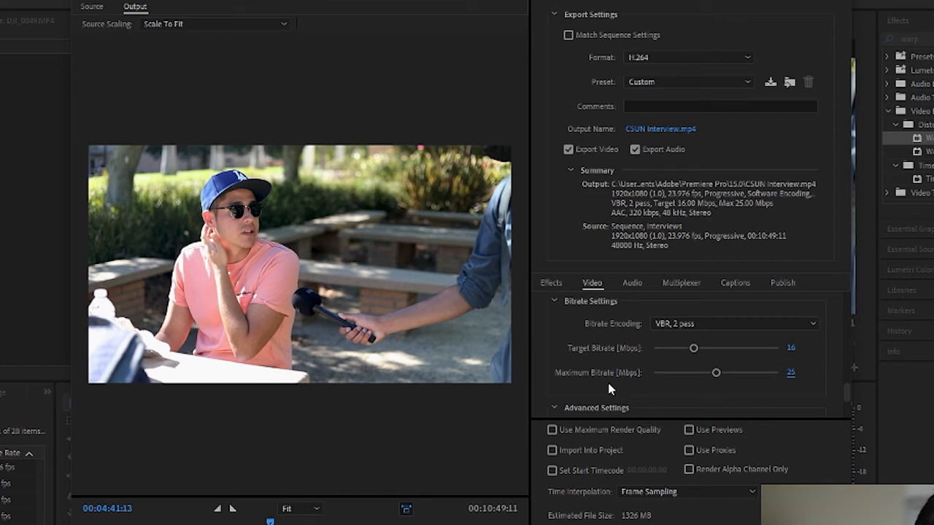
{"action": "scroll", "coordinate": [607, 379], "scroll_direction": "down", "scroll_amount": 3}
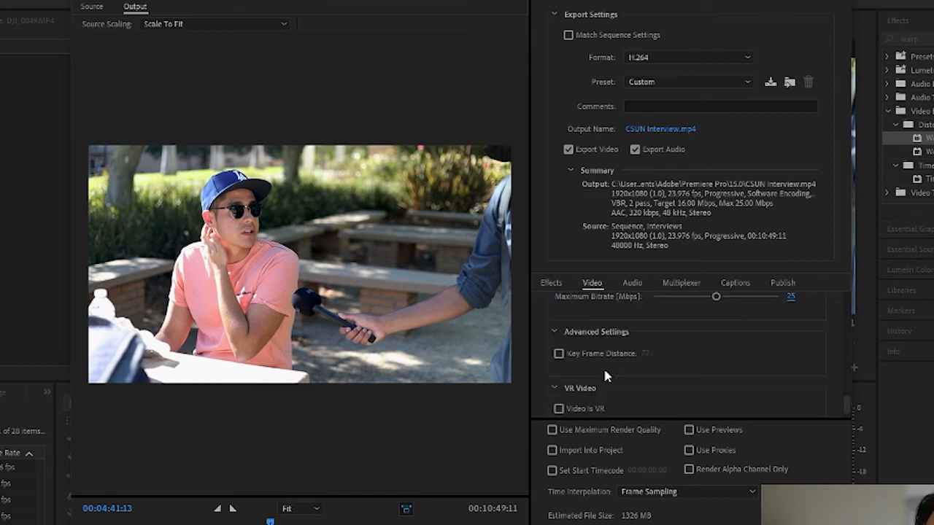
{"action": "scroll", "coordinate": [605, 365], "scroll_direction": "up", "scroll_amount": 3}
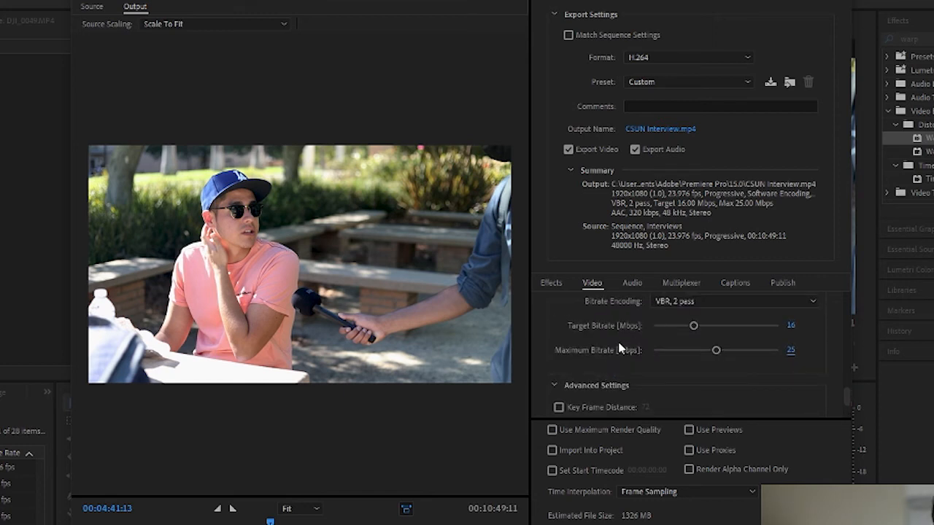
{"action": "left_click", "coordinate": [633, 284]}
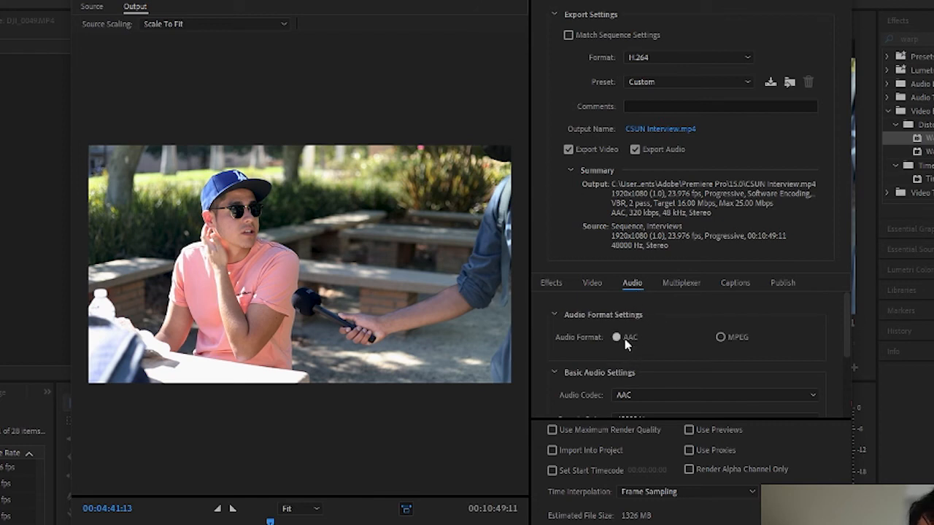
{"action": "scroll", "coordinate": [574, 354], "scroll_direction": "down", "scroll_amount": 2}
{"action": "scroll", "coordinate": [571, 356], "scroll_direction": "up", "scroll_amount": 1}
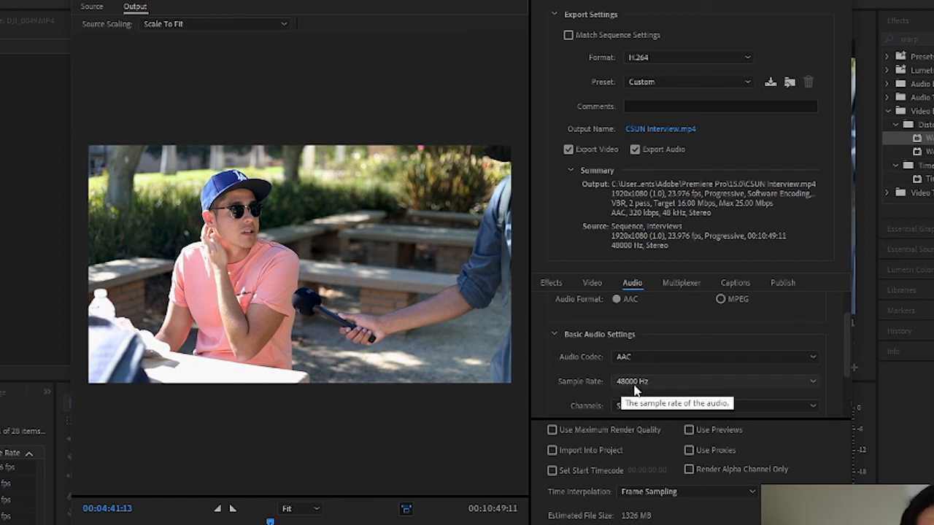
{"action": "scroll", "coordinate": [579, 380], "scroll_direction": "down", "scroll_amount": 2}
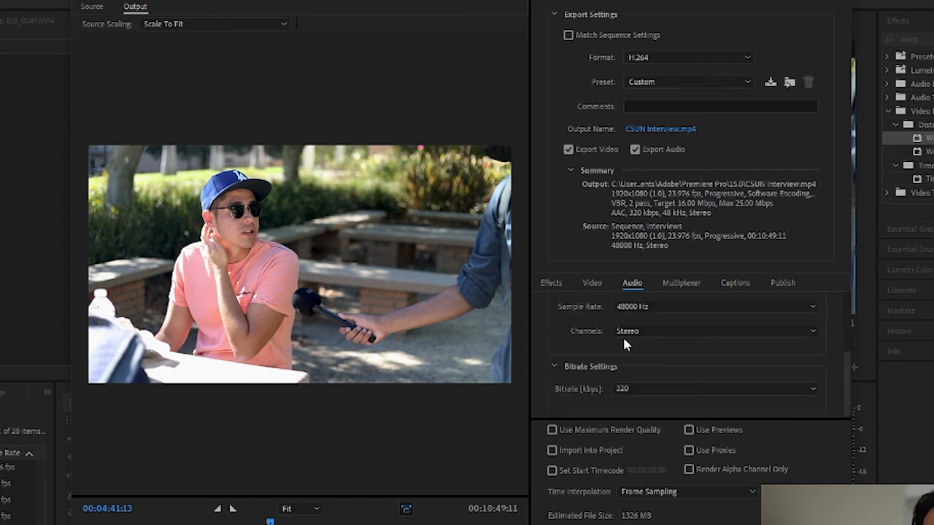
{"action": "left_click", "coordinate": [735, 284]}
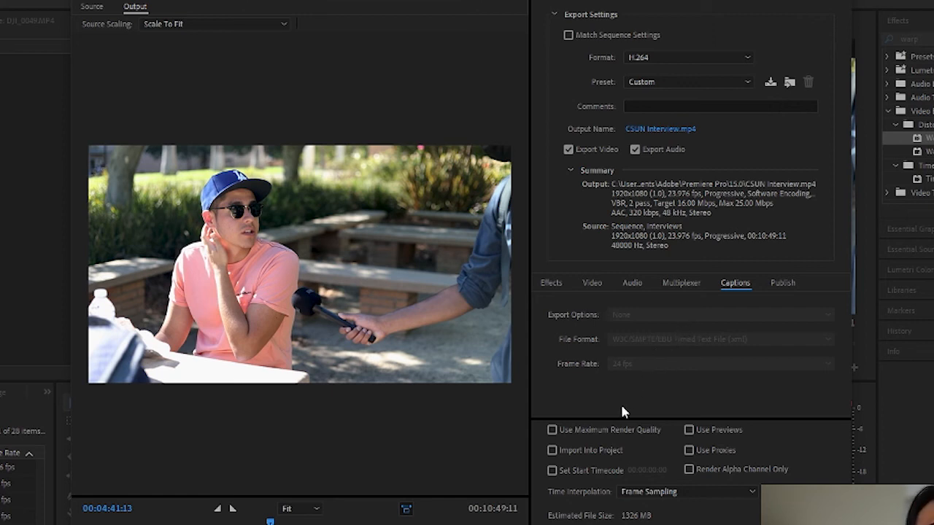
{"action": "left_click", "coordinate": [605, 287]}
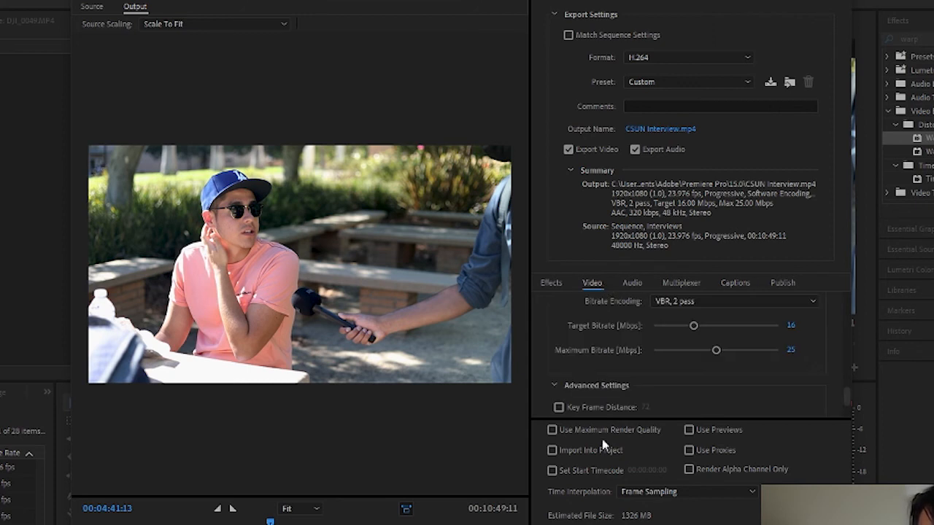
Turn on Use Maximum Render Quality and save the settings as preset '24fps 1080p Youtube Export'
{"action": "left_click", "coordinate": [553, 432]}
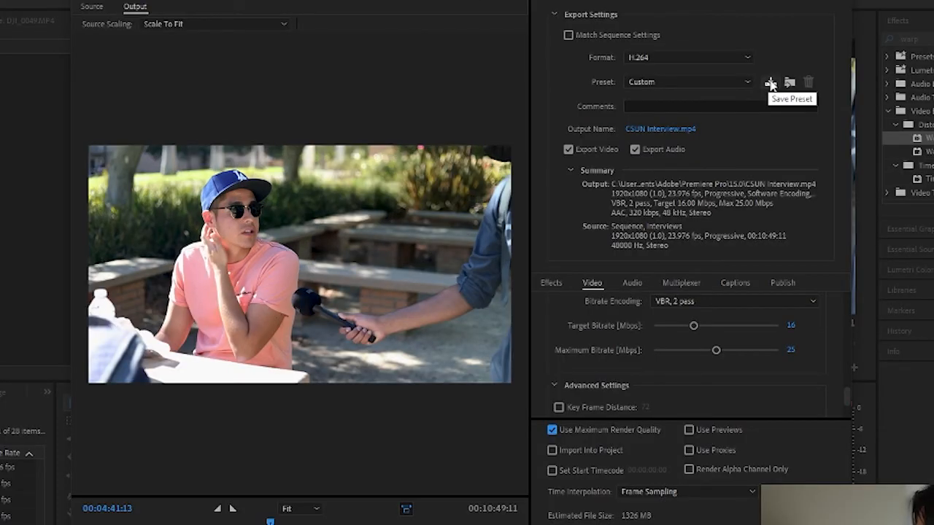
{"action": "left_click", "coordinate": [770, 84]}
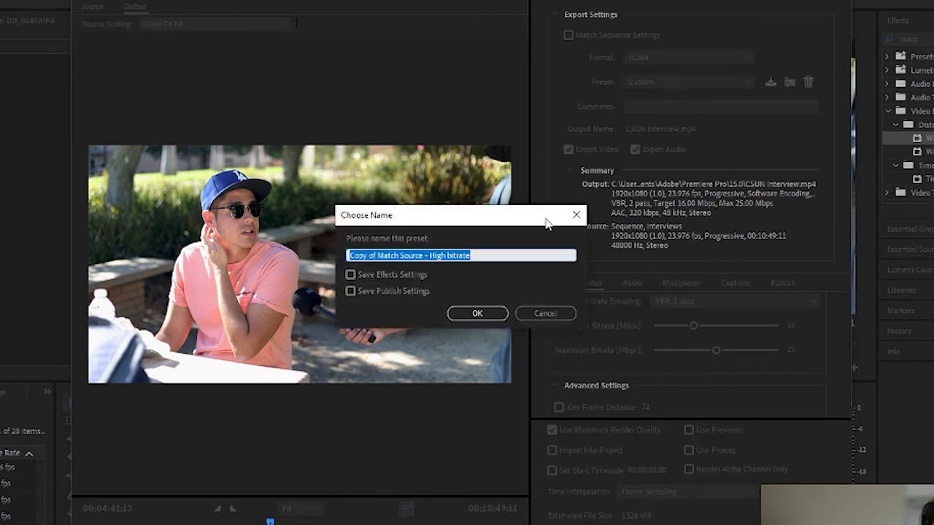
{"action": "type", "text": "24"}
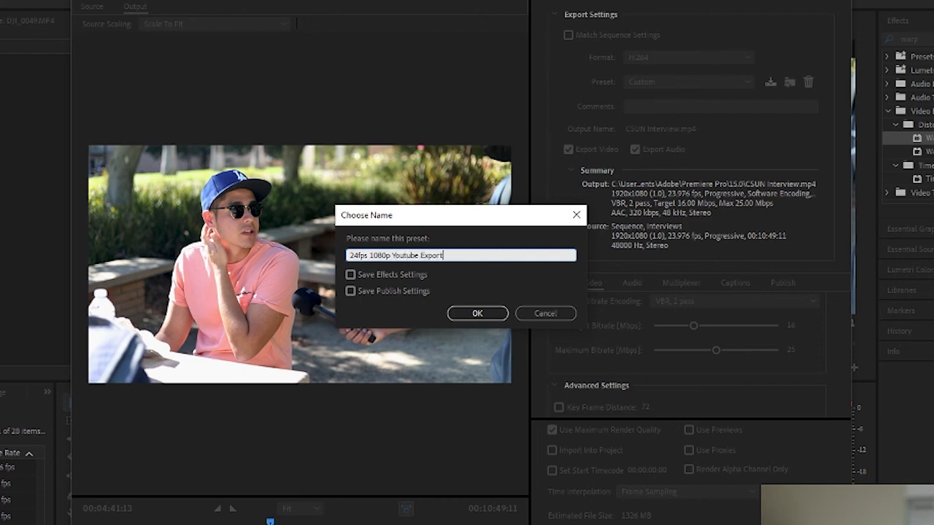
{"action": "type", "text": "fps 1080p Youtube Export"}
{"action": "key", "text": "Return"}
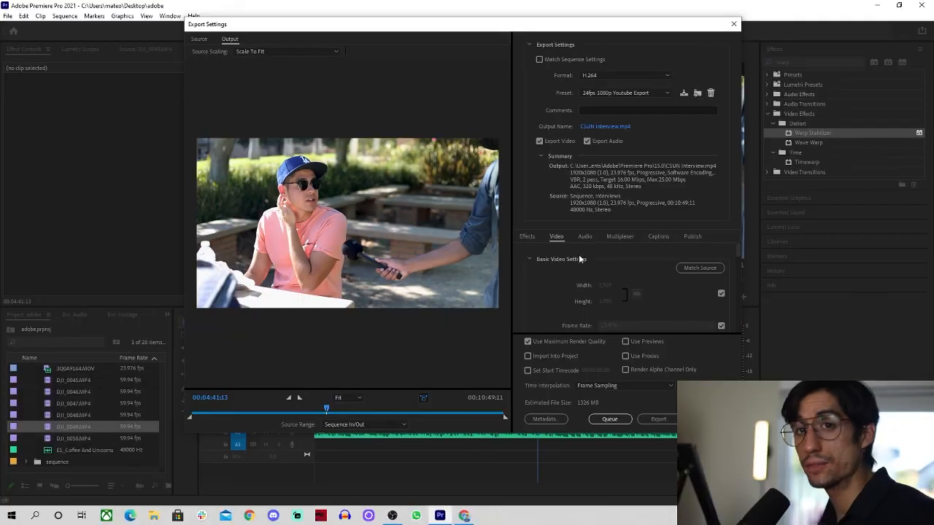
Apply the saved '24fps 1080p Youtube Export' preset and start exporting the sequence
{"action": "scroll", "coordinate": [560, 267], "scroll_direction": "down", "scroll_amount": 10}
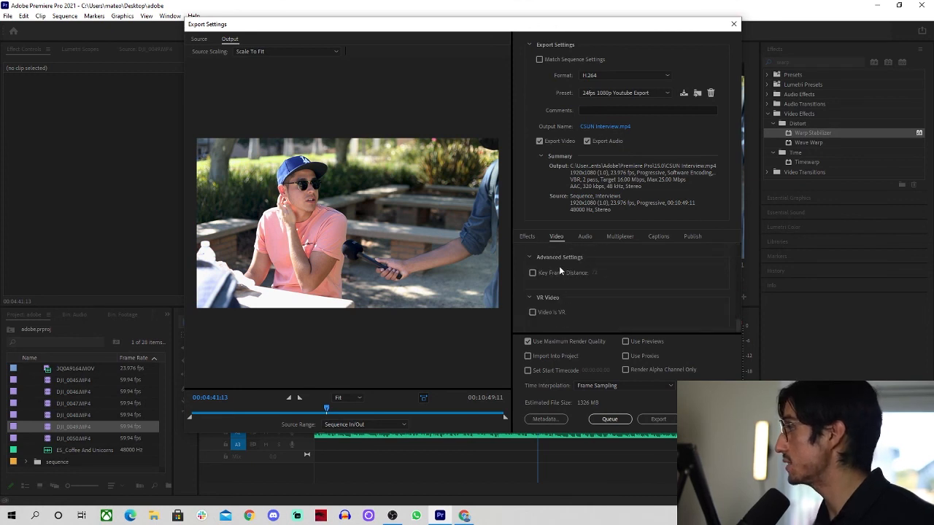
{"action": "scroll", "coordinate": [559, 267], "scroll_direction": "up", "scroll_amount": 10}
{"action": "scroll", "coordinate": [560, 270], "scroll_direction": "down", "scroll_amount": 10}
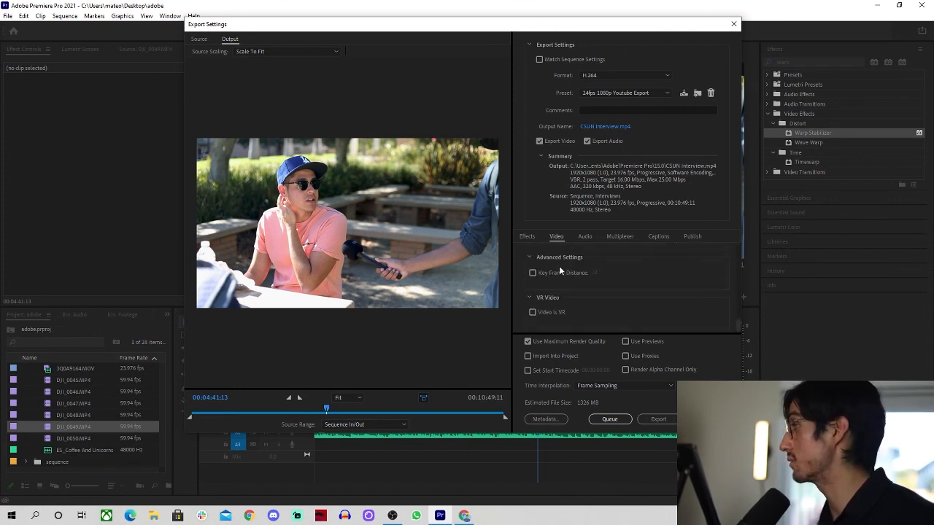
{"action": "left_click", "coordinate": [623, 93]}
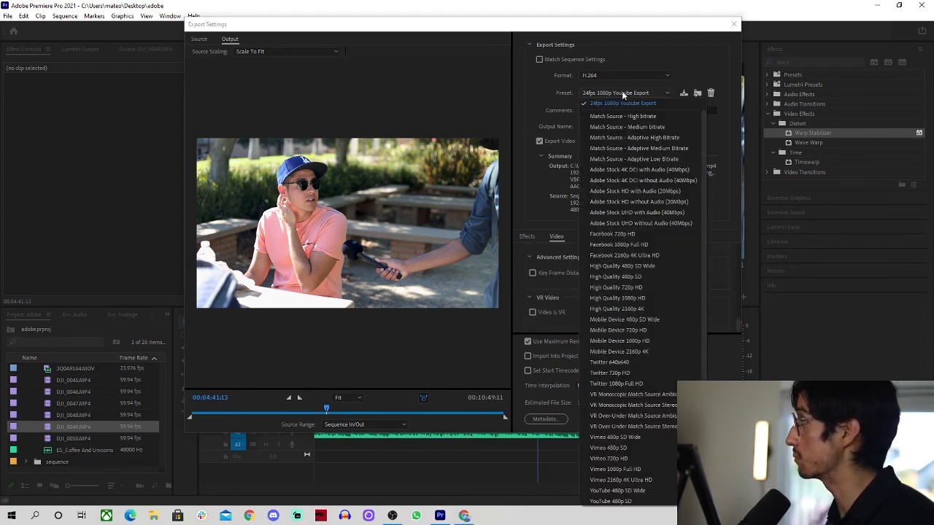
{"action": "scroll", "coordinate": [624, 119], "scroll_direction": "up", "scroll_amount": 1}
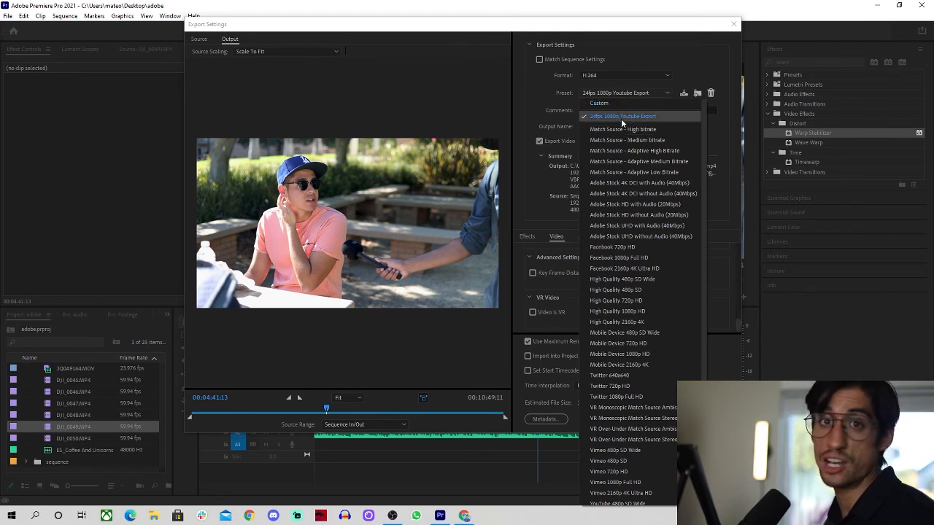
{"action": "left_click", "coordinate": [624, 118]}
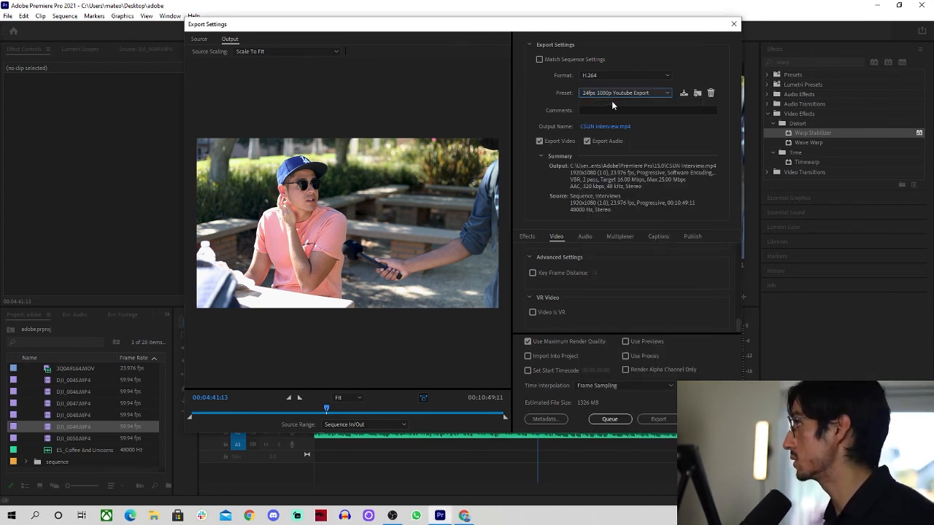
{"action": "left_click", "coordinate": [656, 420]}
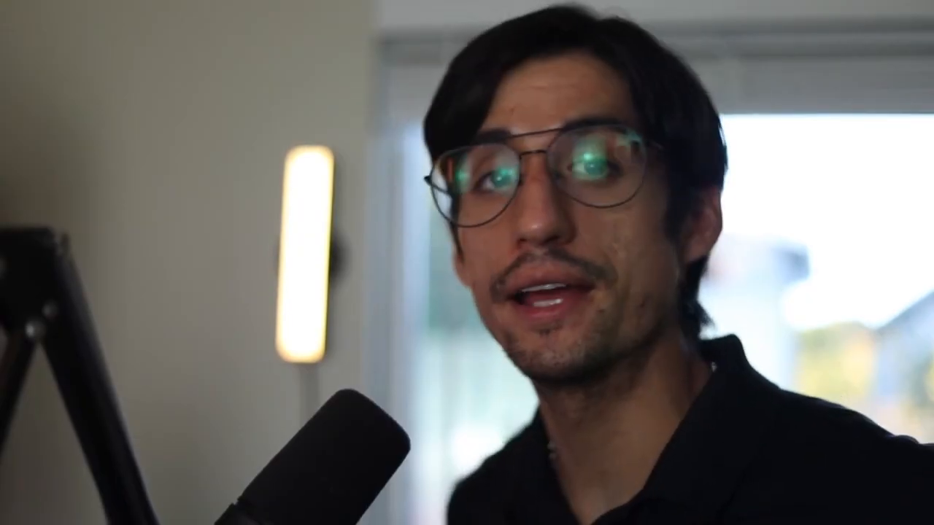